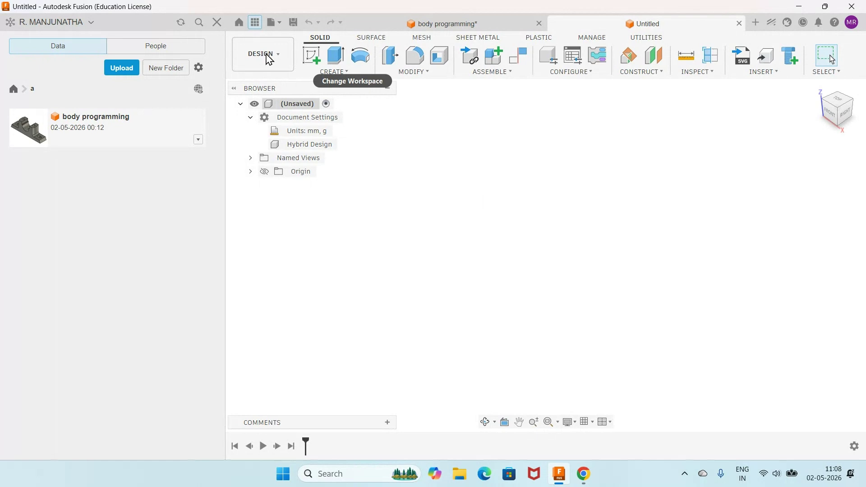
Start a sketch on the front plane and draw a two-point rectangle about 121 mm wide just above the origin.
{"action": "left_click", "coordinate": [310, 57]}
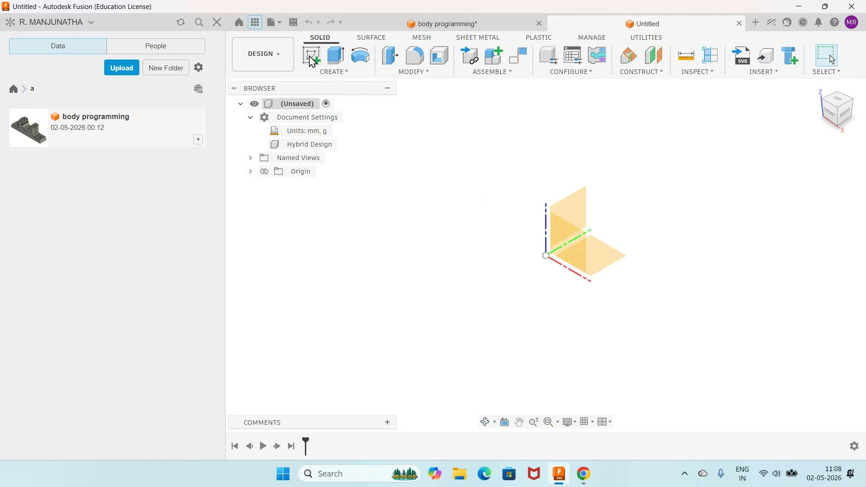
{"action": "left_click", "coordinate": [568, 244]}
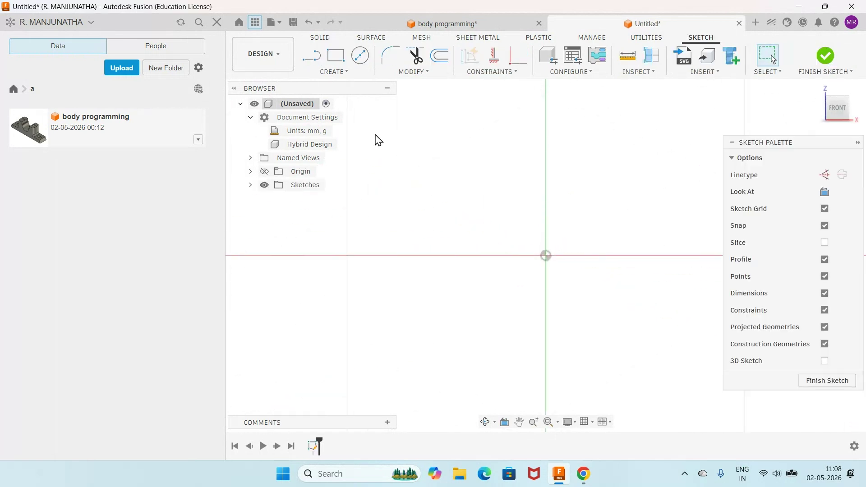
{"action": "left_click", "coordinate": [335, 55]}
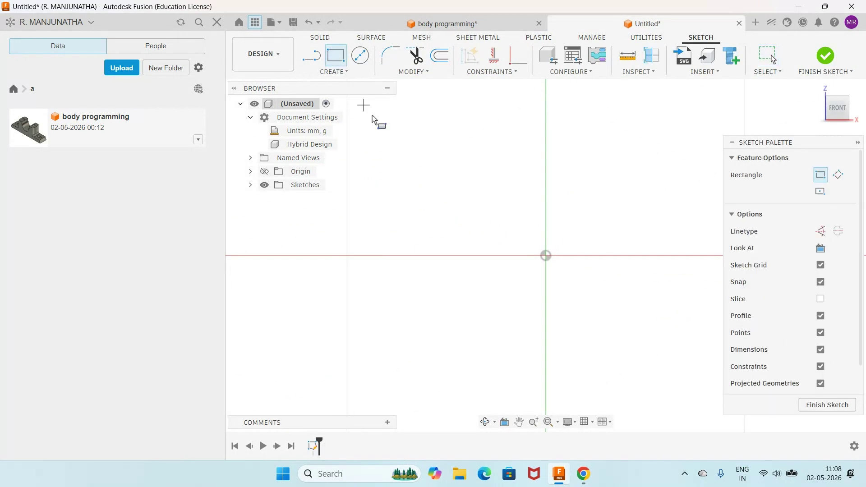
{"action": "left_click", "coordinate": [422, 216]}
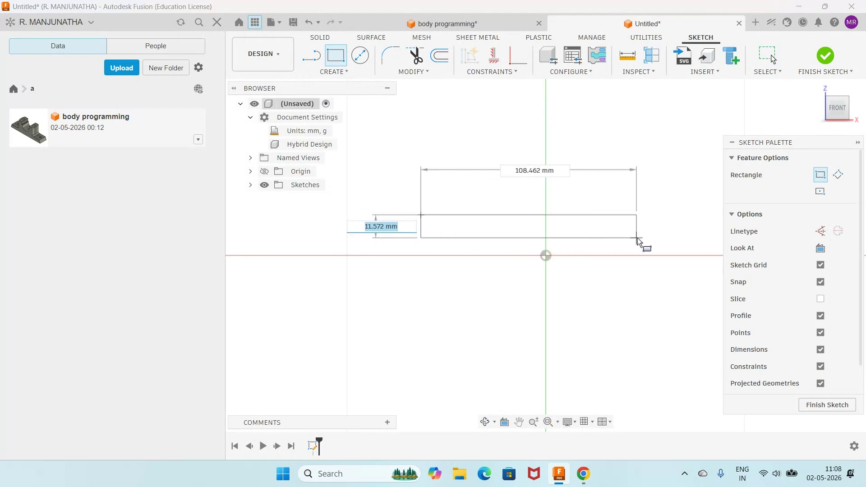
{"action": "left_click", "coordinate": [662, 242]}
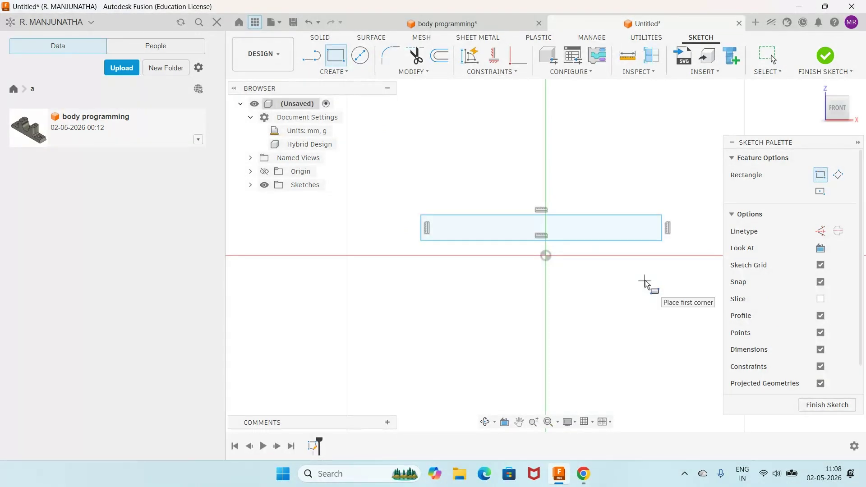
Dimension the rectangle to 168 mm wide and 14 mm high.
{"action": "key", "text": "d"}
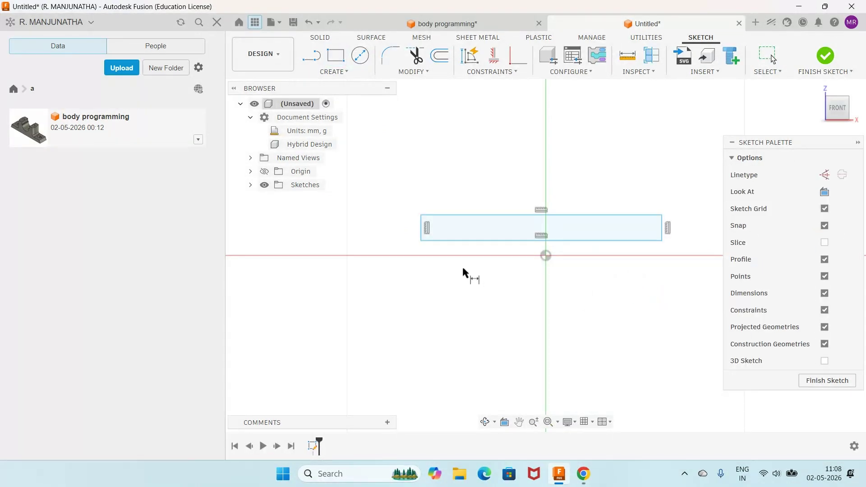
{"action": "left_click", "coordinate": [473, 242]}
{"action": "left_click", "coordinate": [470, 288]}
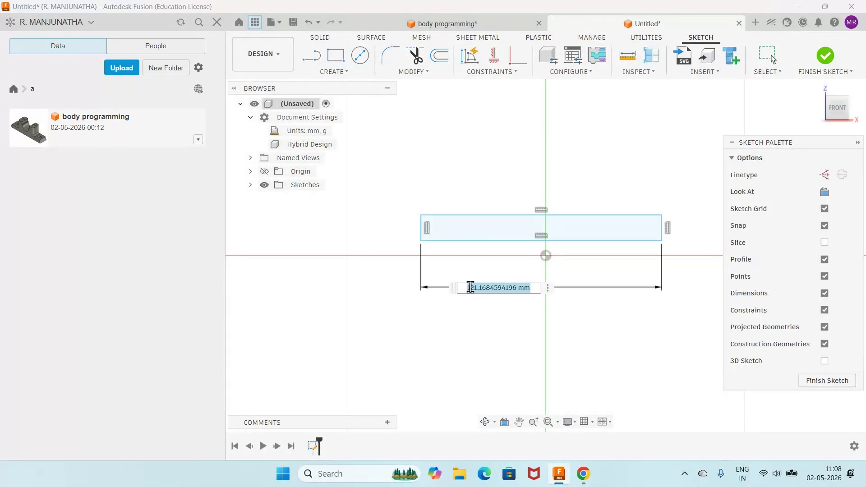
{"action": "type", "text": "1"}
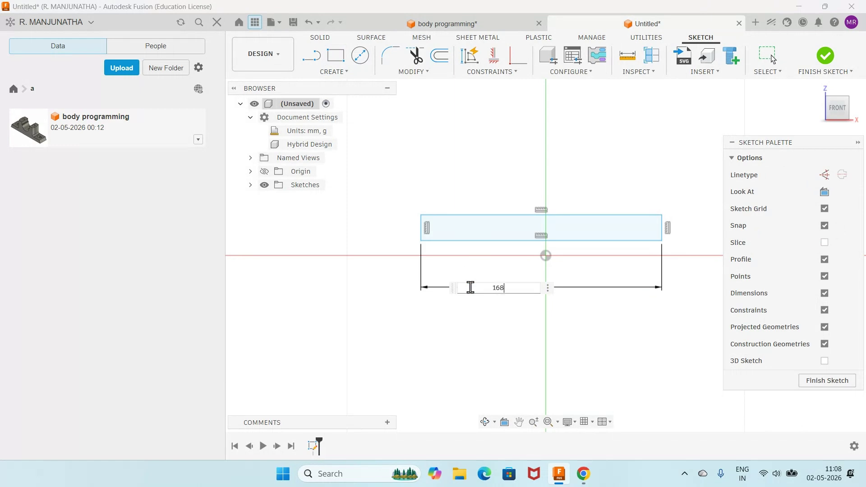
{"action": "type", "text": "68"}
{"action": "key", "text": "Return"}
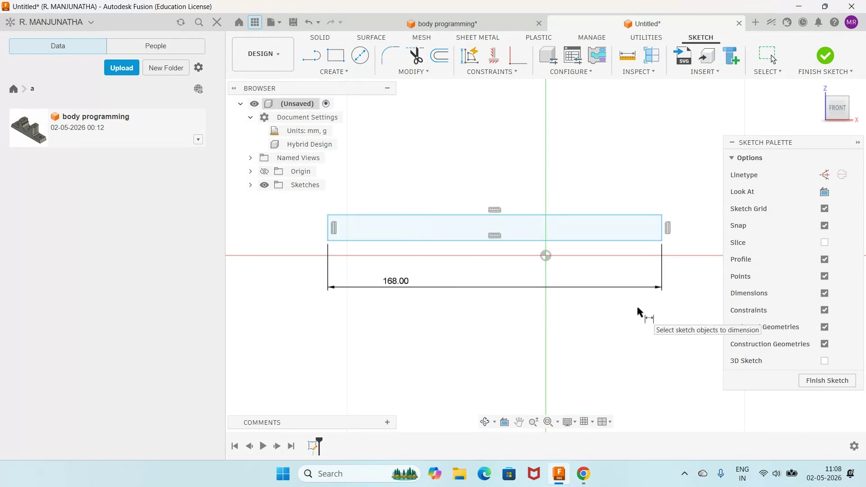
{"action": "left_click", "coordinate": [662, 234]}
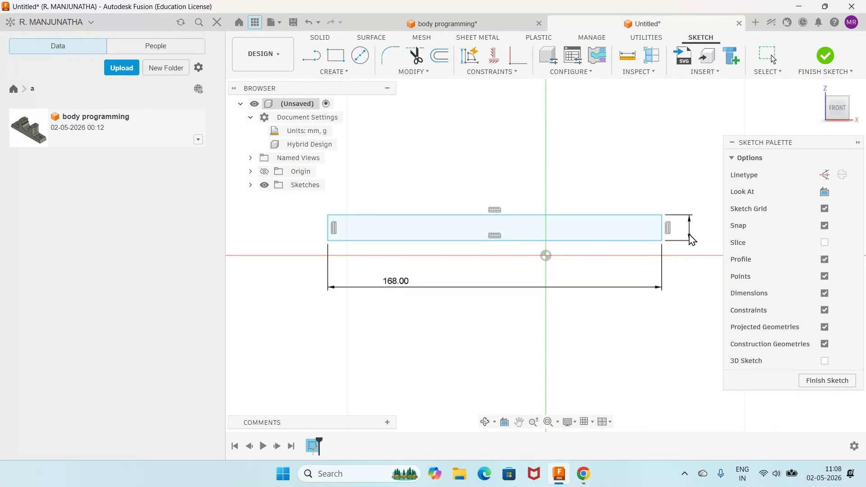
{"action": "left_click", "coordinate": [684, 236]}
{"action": "type", "text": "1"}
{"action": "key", "text": "Return"}
Apply a MidPoint constraint between the rectangle's bottom edge and the origin, and hide the sketch constraints.
{"action": "left_click", "coordinate": [502, 74]}
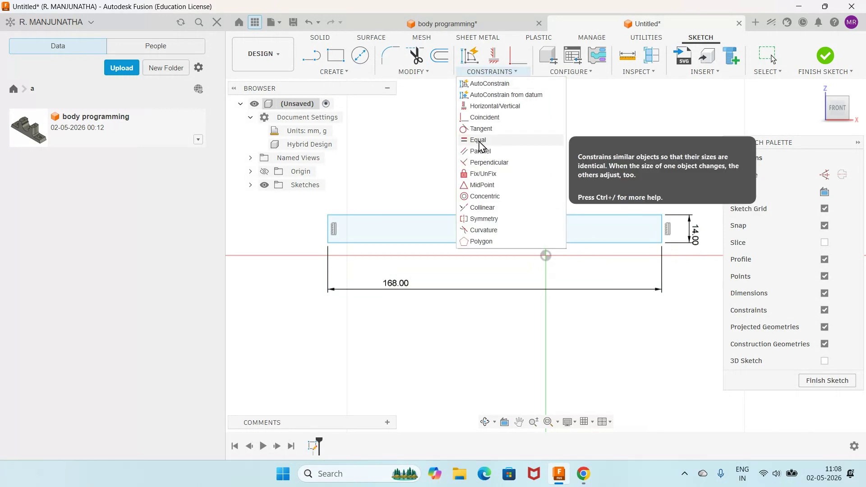
{"action": "left_click", "coordinate": [479, 163]}
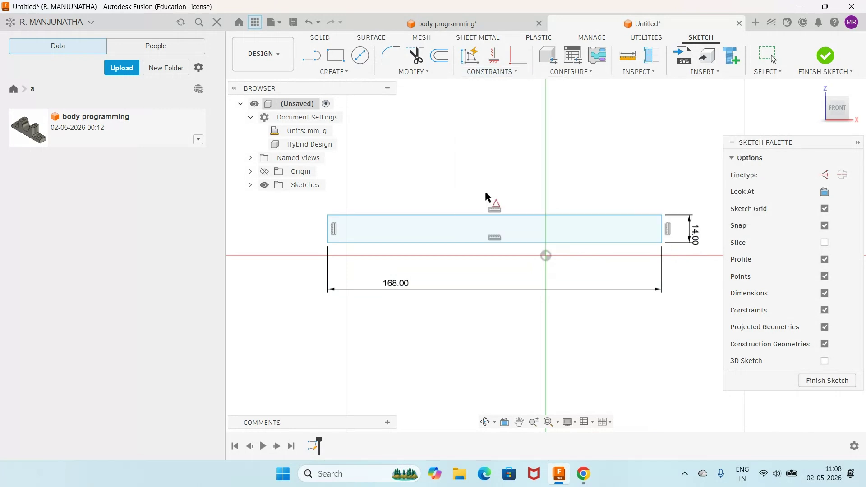
{"action": "left_click", "coordinate": [500, 242]}
{"action": "left_click", "coordinate": [546, 255]}
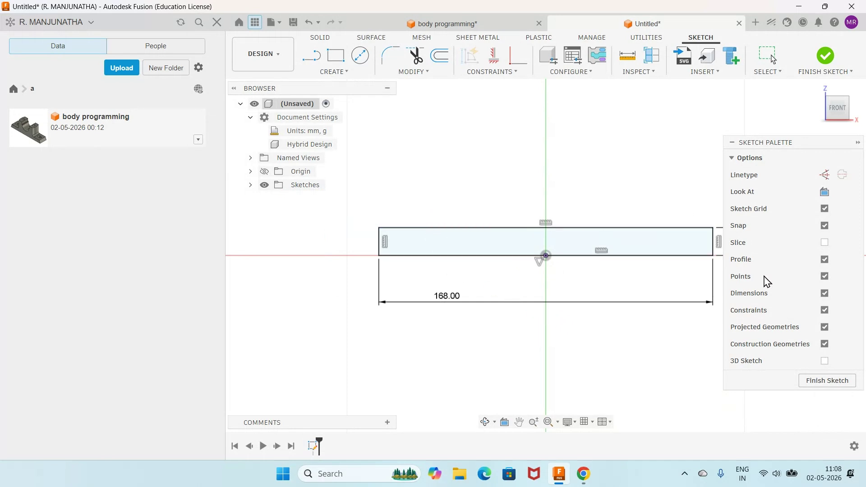
{"action": "left_click", "coordinate": [825, 311]}
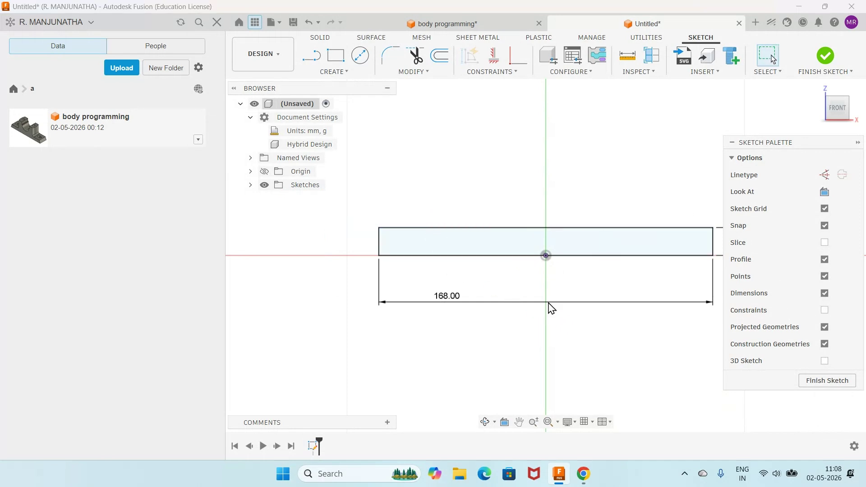
Draw an inward-slanting line about 16 mm long from each bottom corner of the rectangle to its top edge.
{"action": "left_click", "coordinate": [311, 56]}
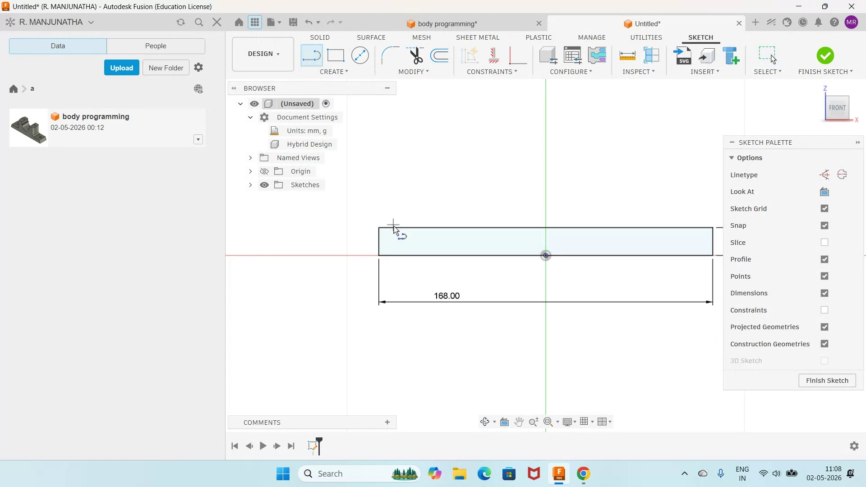
{"action": "left_click", "coordinate": [379, 255]}
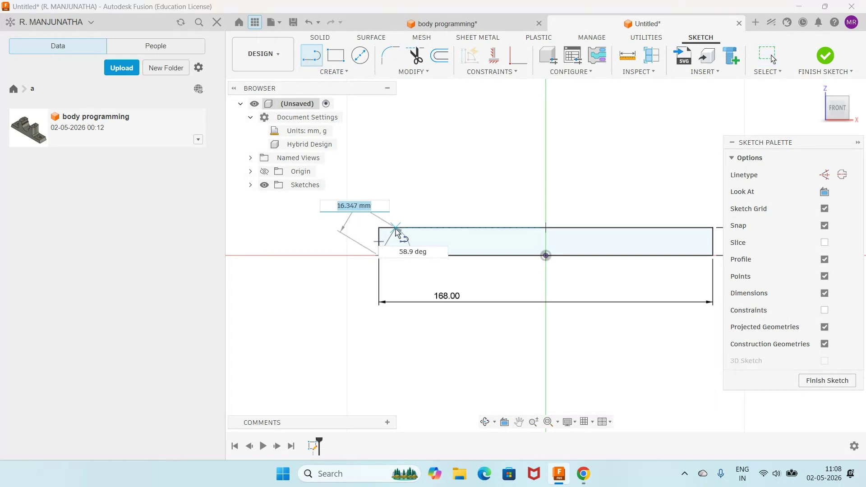
{"action": "left_click", "coordinate": [396, 228]}
{"action": "key", "text": "Escape"}
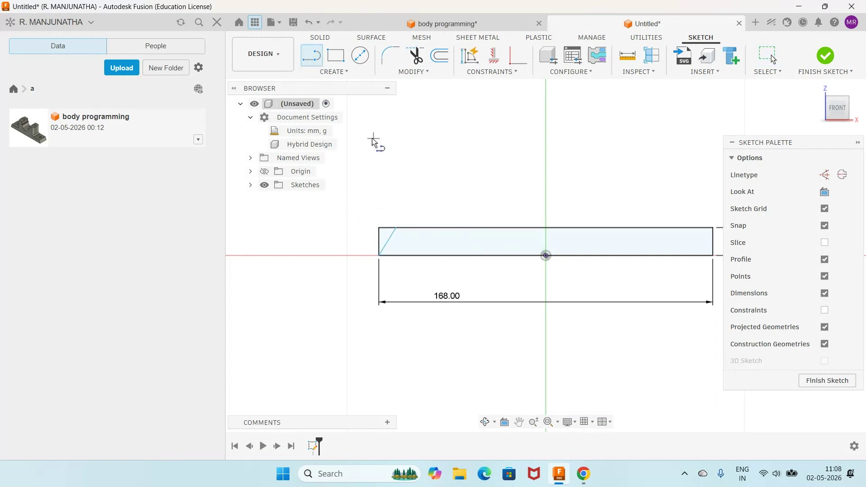
{"action": "left_click", "coordinate": [313, 58]}
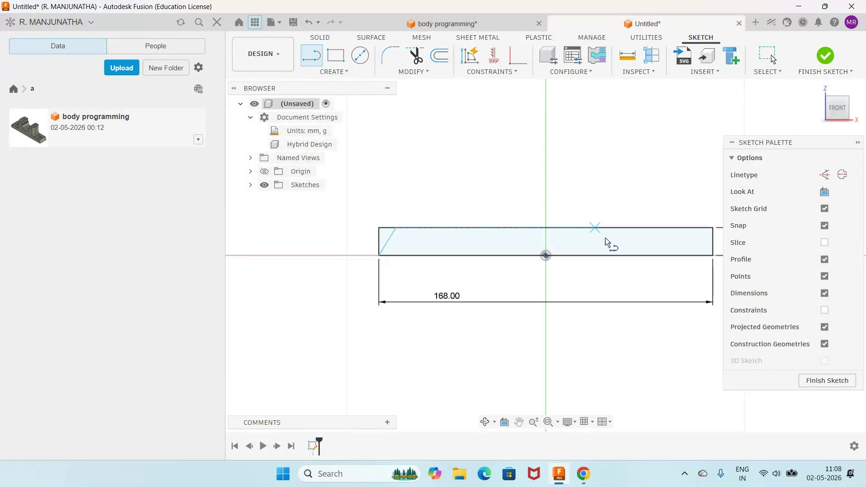
{"action": "left_click", "coordinate": [713, 256]}
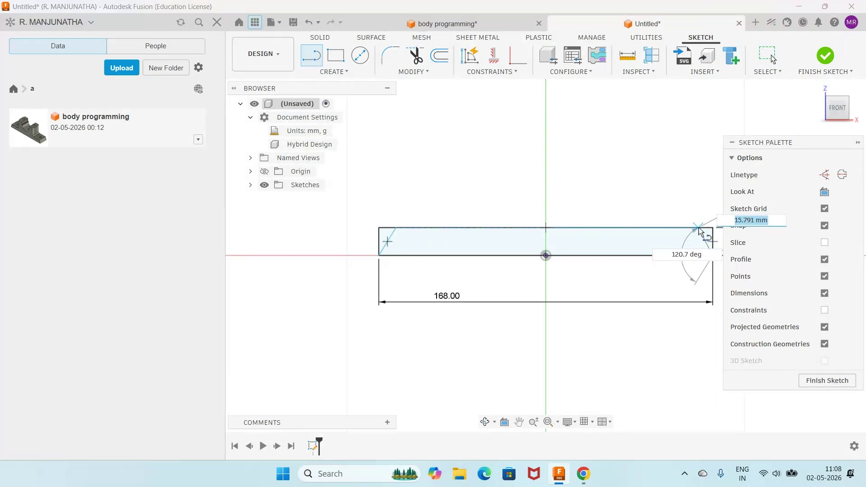
{"action": "left_click", "coordinate": [698, 229]}
Dimension the top end of each slanted line 4 mm from the rectangle's adjacent top corner.
{"action": "key", "text": "d"}
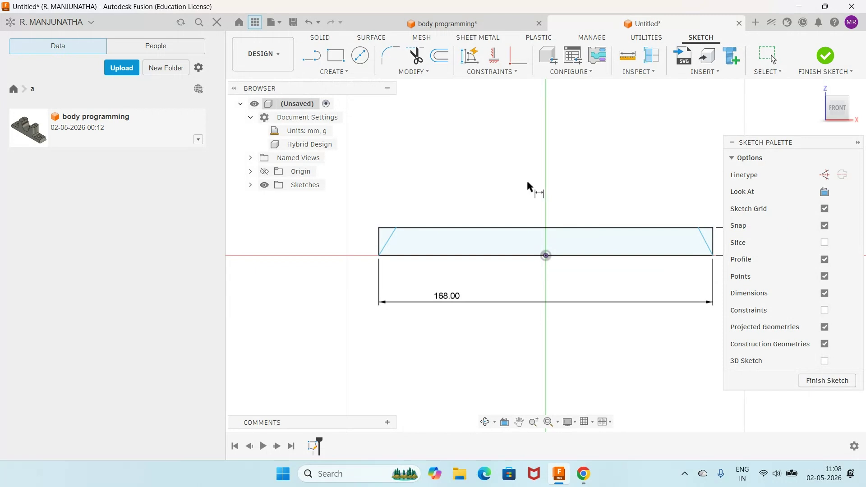
{"action": "left_click", "coordinate": [379, 228]}
{"action": "left_click", "coordinate": [394, 228]}
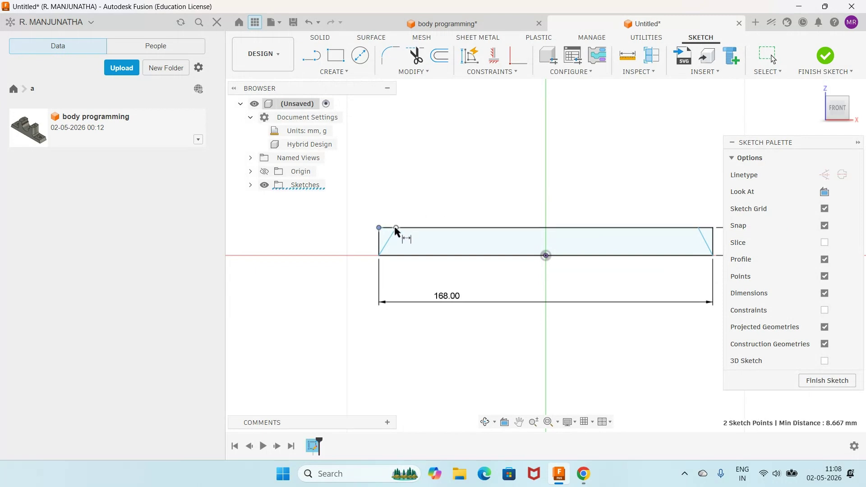
{"action": "left_click", "coordinate": [394, 209]}
{"action": "type", "text": "4"}
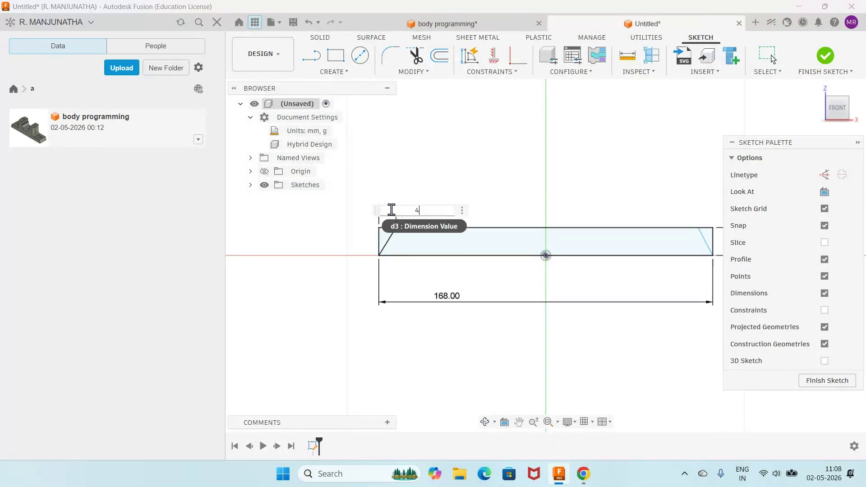
{"action": "key", "text": "Return"}
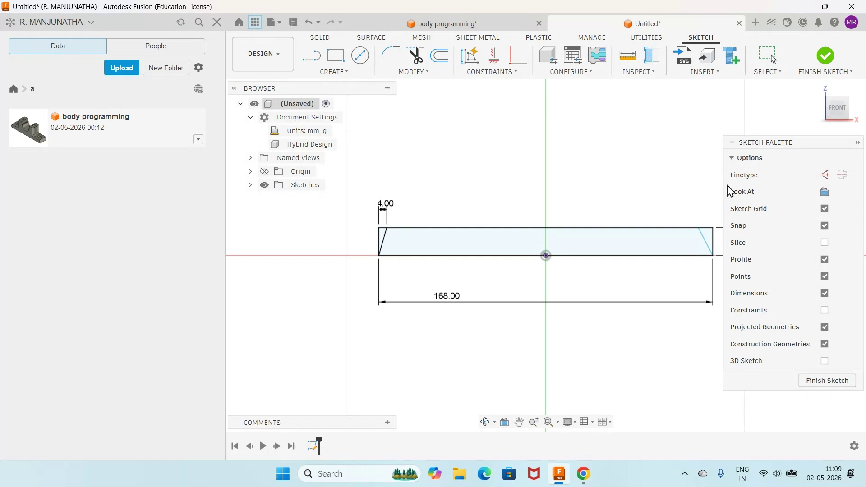
{"action": "left_click", "coordinate": [698, 228]}
{"action": "left_click", "coordinate": [713, 228]}
{"action": "left_click", "coordinate": [704, 209]}
{"action": "type", "text": "4"}
{"action": "key", "text": "Return"}
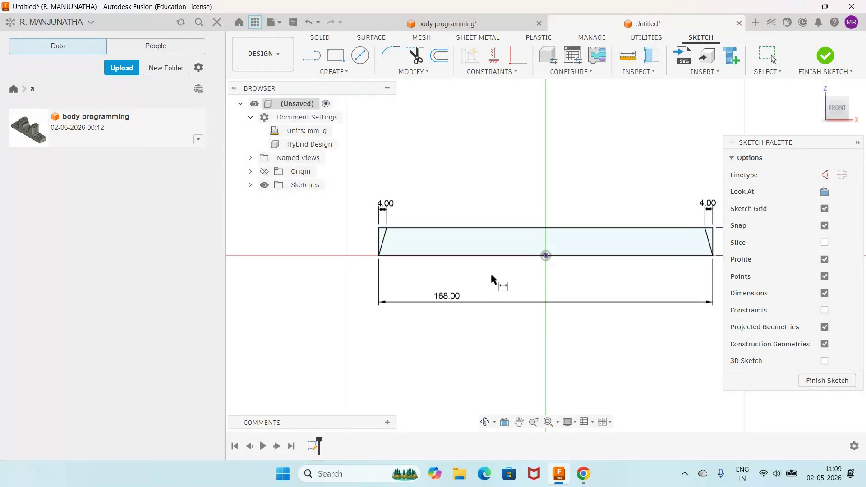
Hide the sketch dimensions, trim the rectangle's vertical end edges outside the slanted lines, and finish the sketch.
{"action": "scroll", "coordinate": [629, 321], "scroll_direction": "down", "scroll_amount": 3}
{"action": "scroll", "coordinate": [712, 311], "scroll_direction": "up", "scroll_amount": 2}
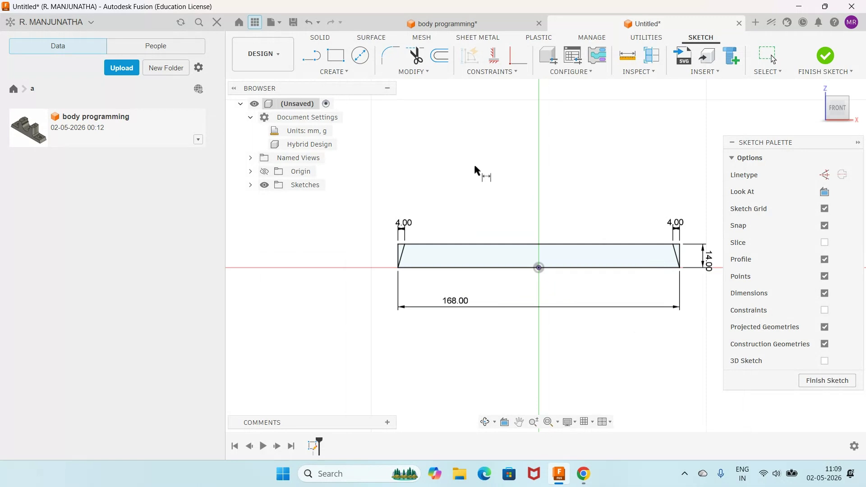
{"action": "left_click", "coordinate": [825, 294]}
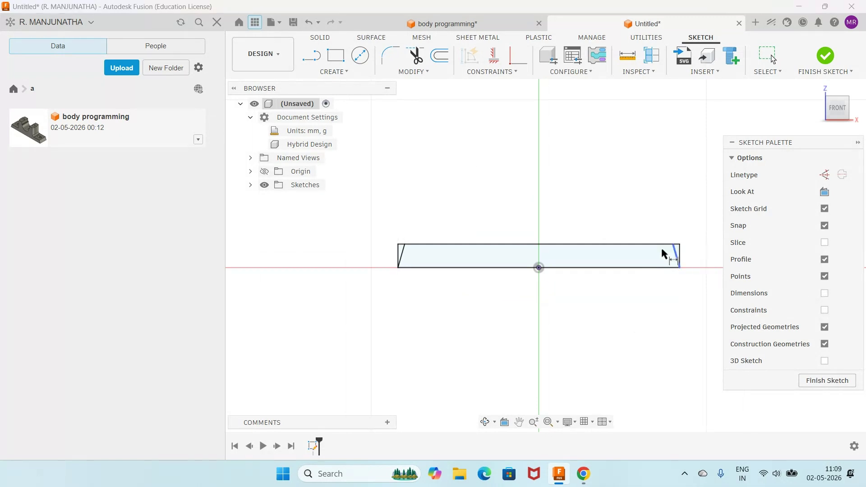
{"action": "left_click", "coordinate": [410, 61]}
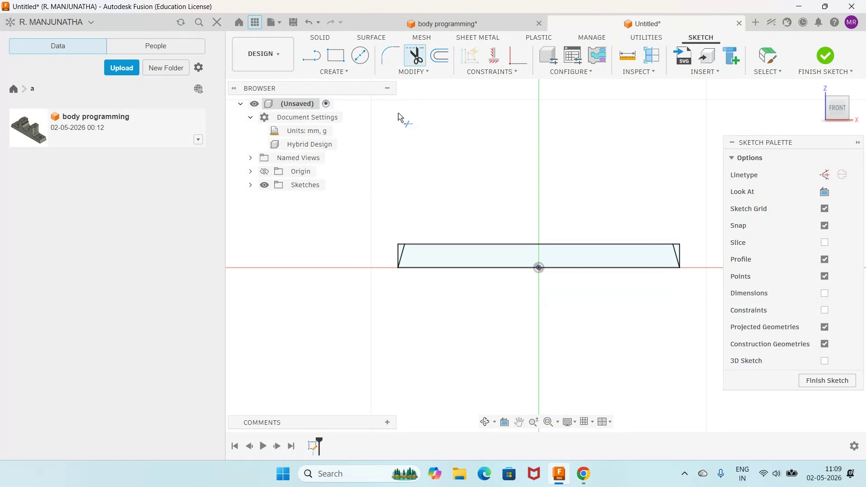
{"action": "left_click", "coordinate": [398, 250]}
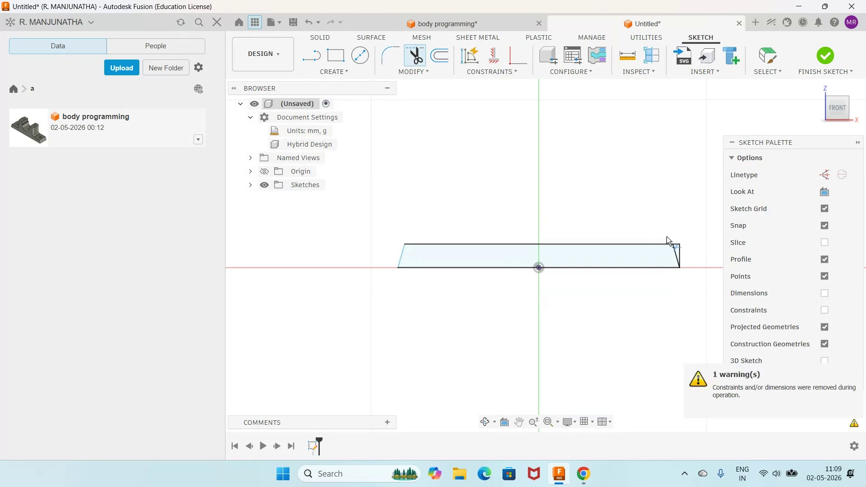
{"action": "left_click", "coordinate": [681, 251]}
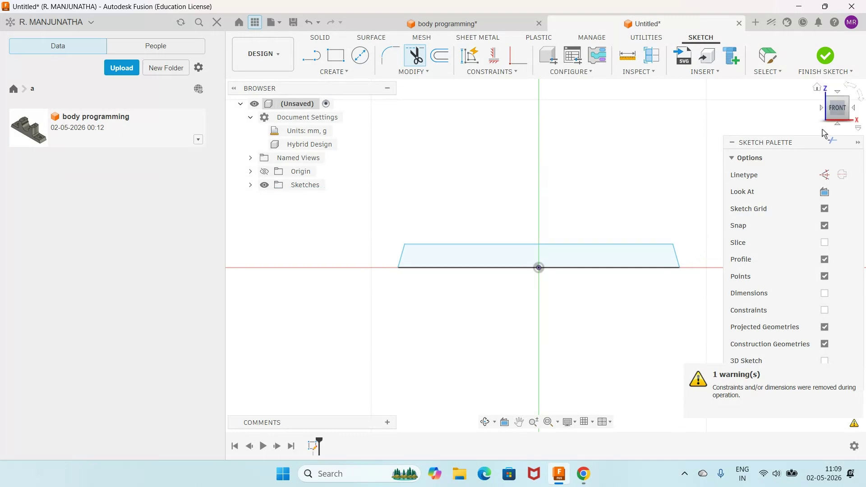
{"action": "left_click", "coordinate": [825, 59]}
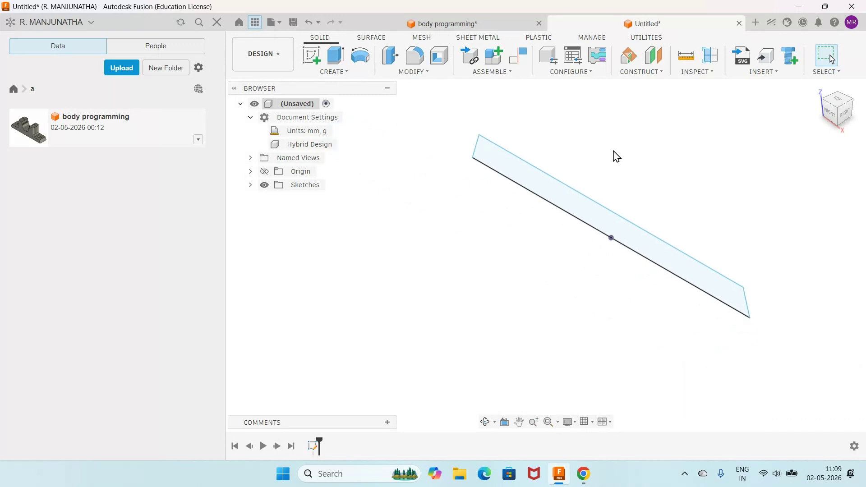
Extrude the trapezoid profile symmetrically to a whole length of 36 mm as a new body.
{"action": "left_click", "coordinate": [335, 55]}
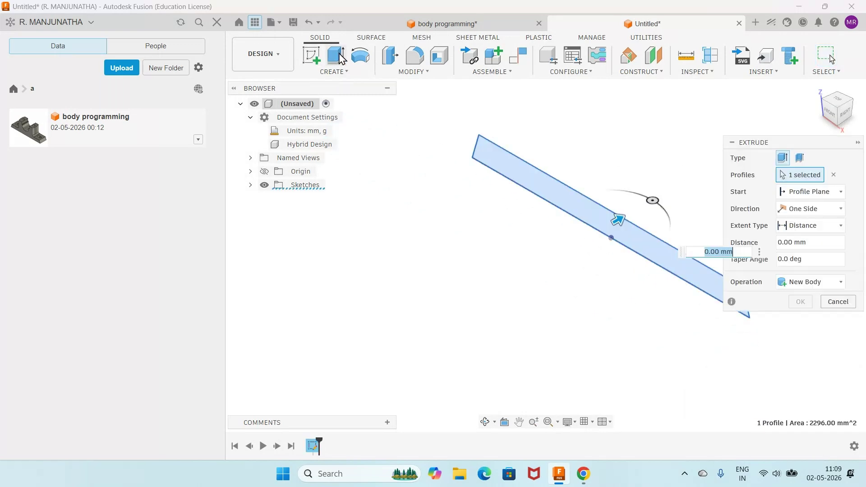
{"action": "left_click", "coordinate": [819, 226]}
{"action": "left_click", "coordinate": [819, 213]}
{"action": "left_click", "coordinate": [818, 212]}
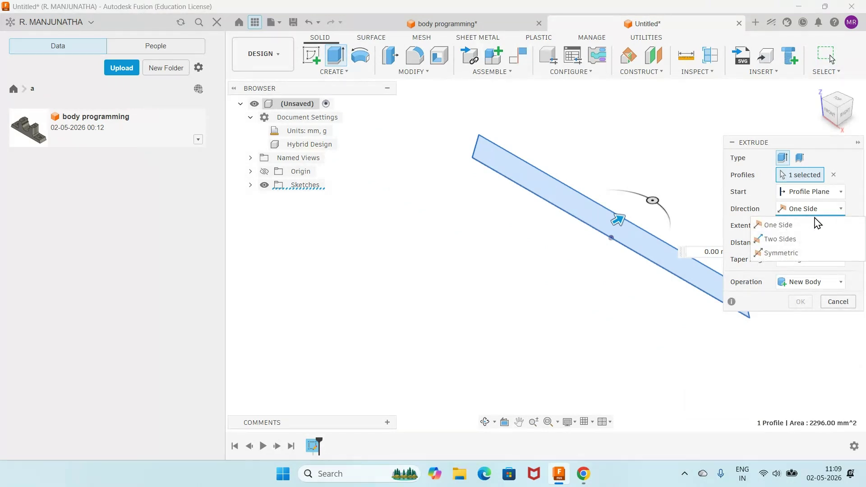
{"action": "left_click", "coordinate": [797, 255]}
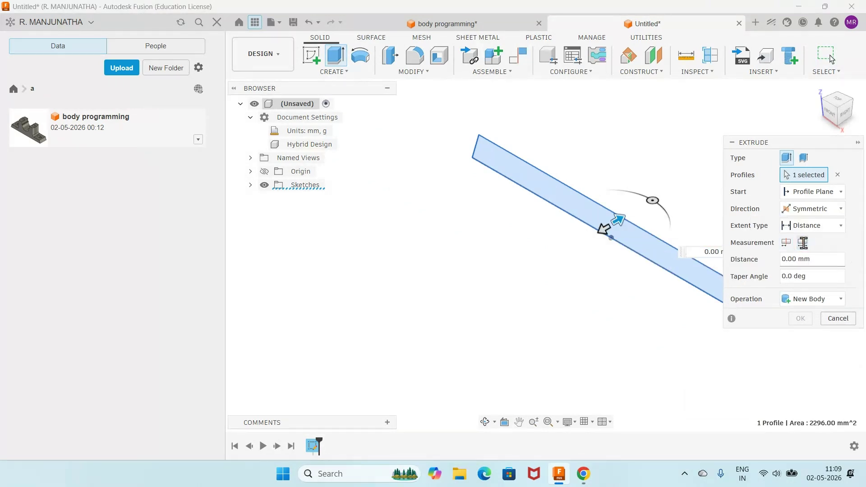
{"action": "left_click", "coordinate": [802, 243]}
{"action": "left_click", "coordinate": [812, 258]}
{"action": "type", "text": "36"}
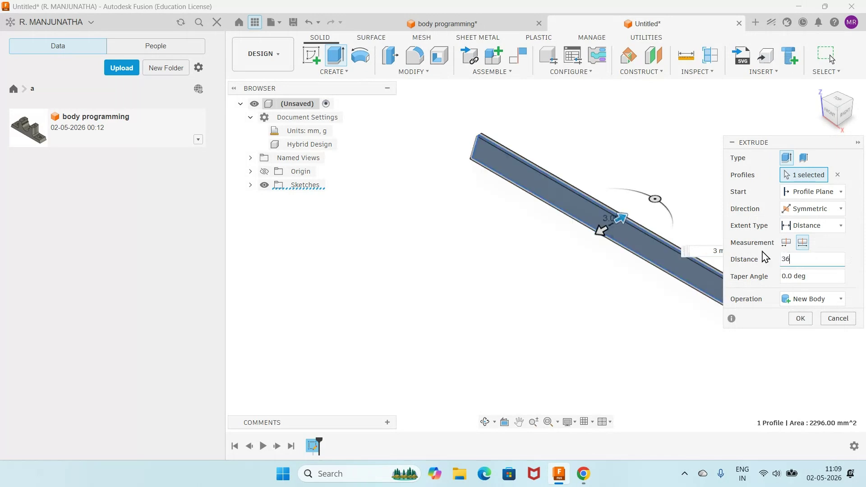
{"action": "left_click", "coordinate": [801, 318]}
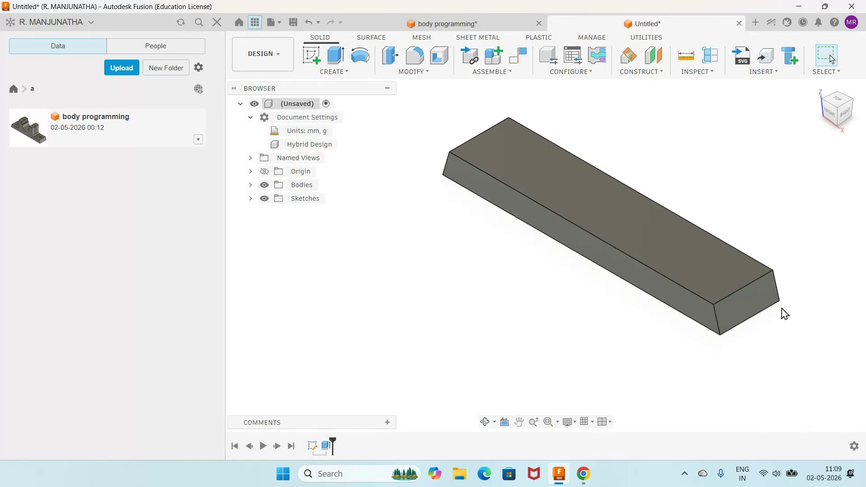
Start a sketch on the block's top face and draw a circle about 83 mm in diameter centred on the origin.
{"action": "left_click", "coordinate": [311, 62]}
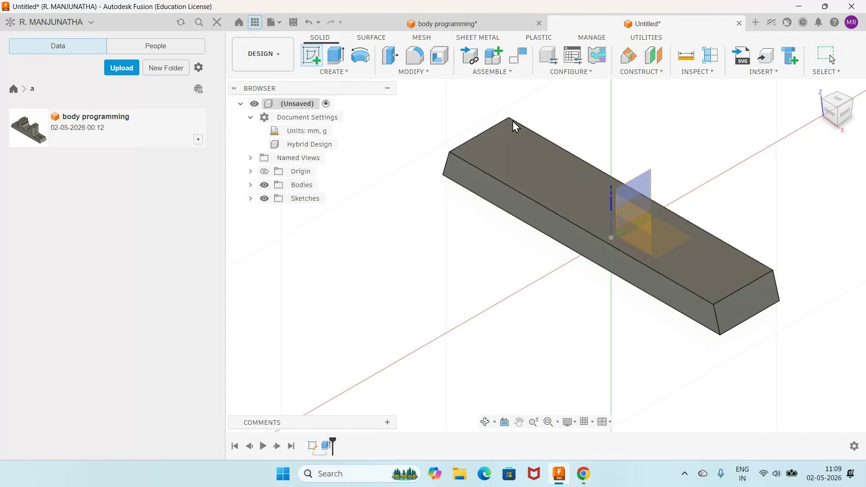
{"action": "left_click", "coordinate": [543, 163]}
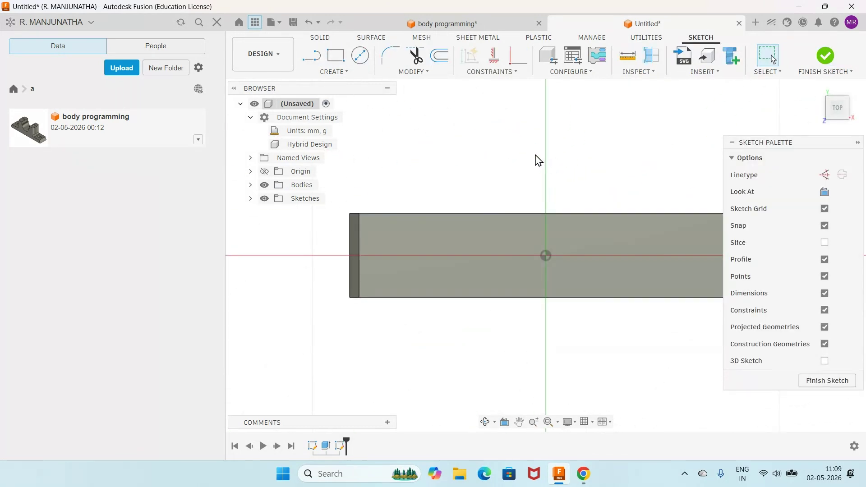
{"action": "left_click", "coordinate": [360, 55]}
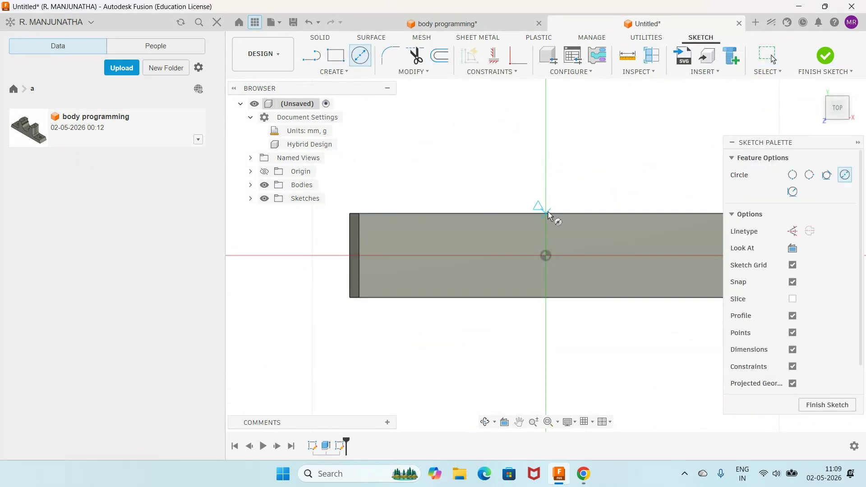
{"action": "left_click", "coordinate": [546, 256]}
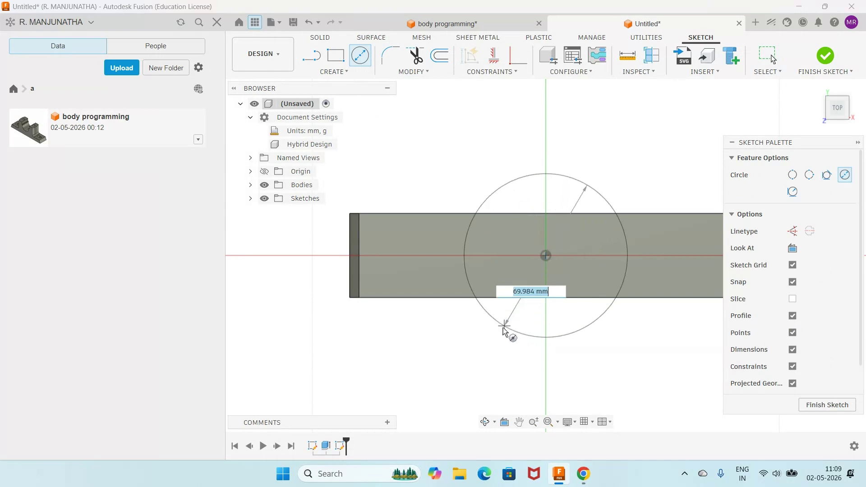
{"action": "left_click", "coordinate": [497, 340]}
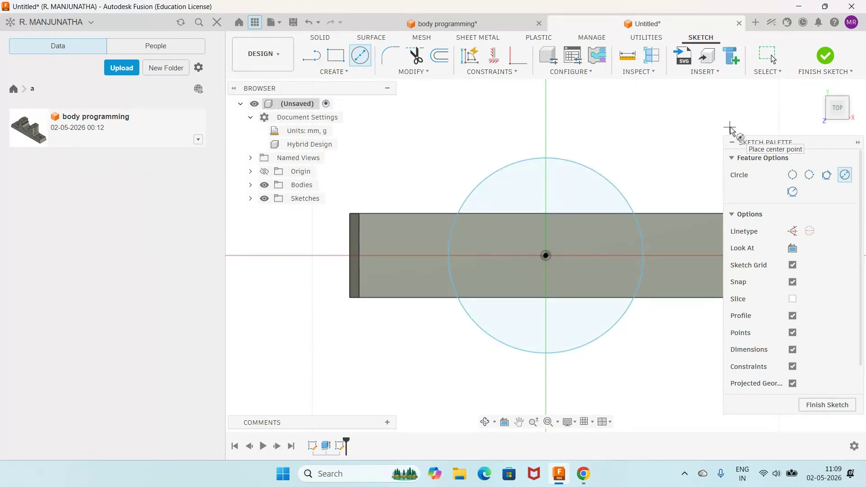
{"action": "key", "text": "Escape"}
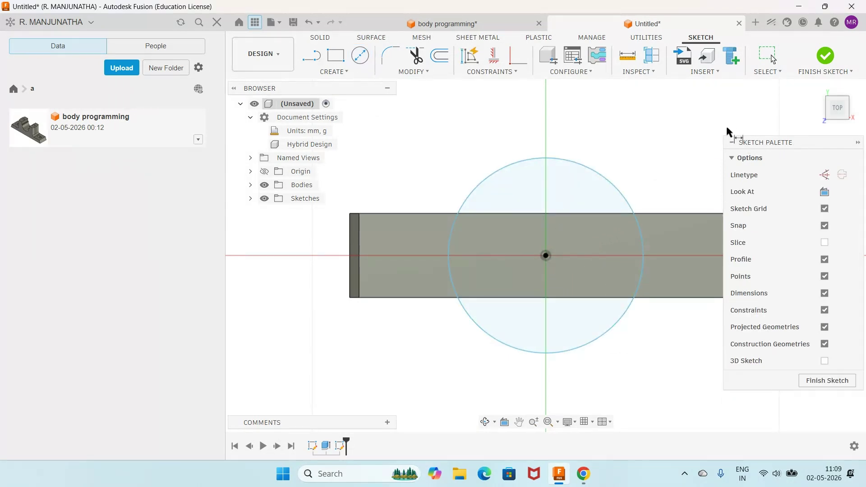
Dimension the circle's diameter as 86 mm.
{"action": "left_click", "coordinate": [610, 188]}
{"action": "left_click", "coordinate": [627, 162]}
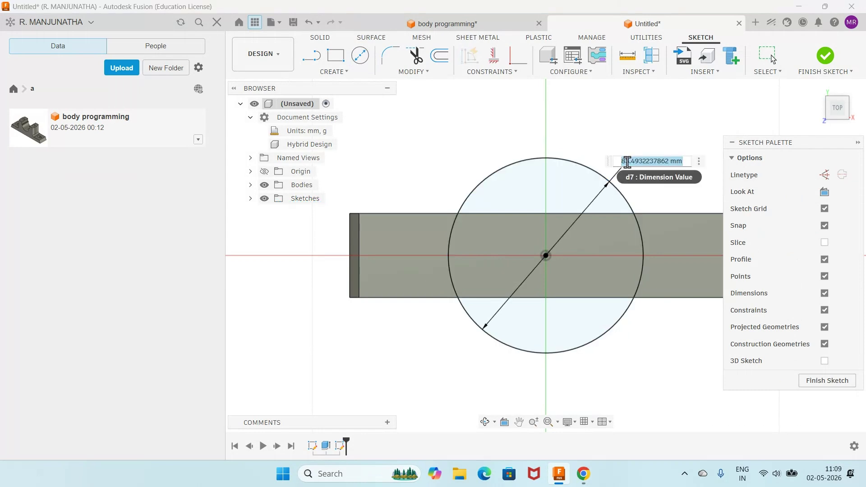
{"action": "type", "text": "86"}
{"action": "key", "text": "Return"}
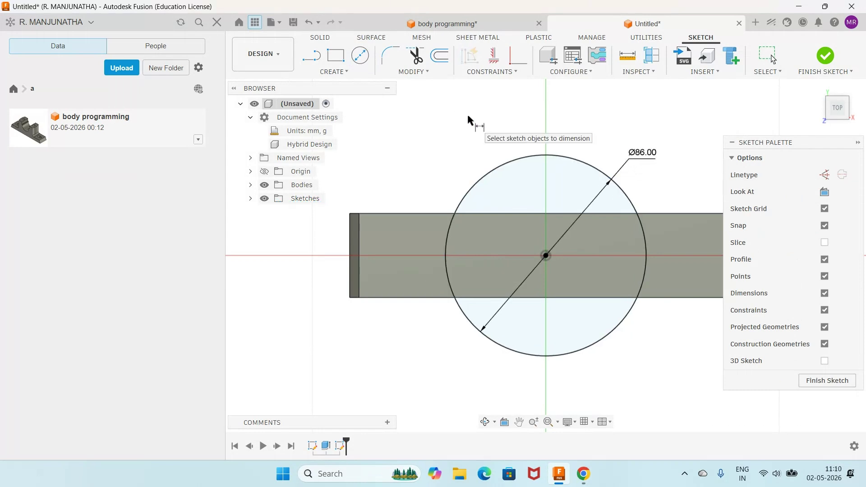
Project the base block's body outline into the sketch, keeping the projection link.
{"action": "key", "text": "p"}
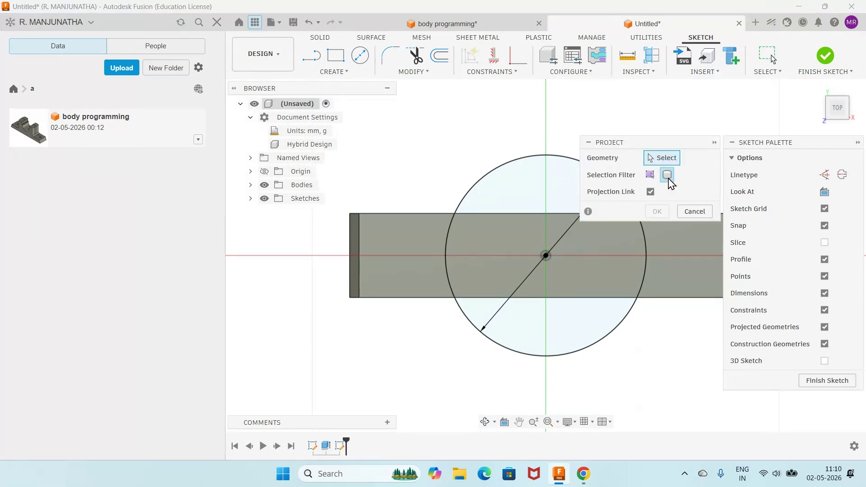
{"action": "left_click", "coordinate": [383, 264]}
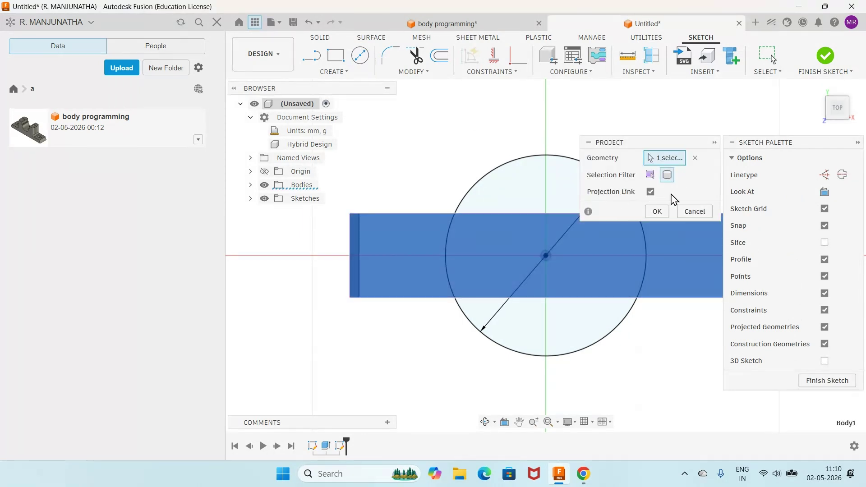
{"action": "left_click", "coordinate": [657, 211]}
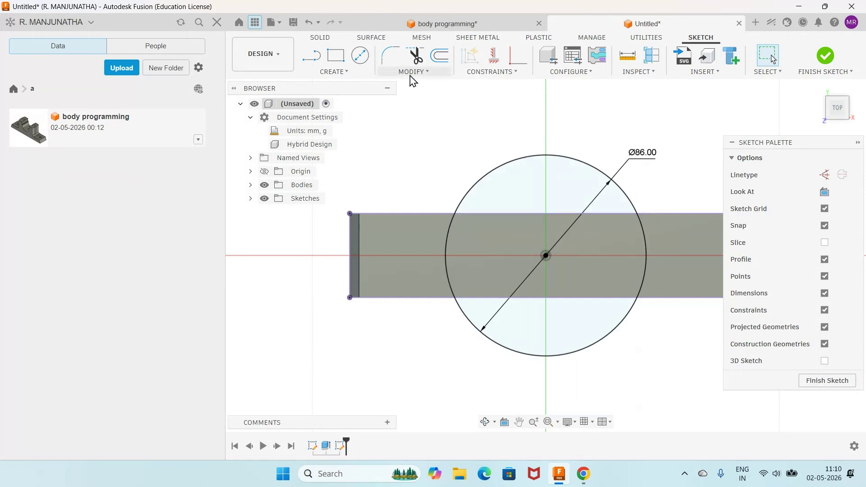
Trim the two circle arcs lying outside the block's long edges and finish the sketch.
{"action": "left_click", "coordinate": [415, 56]}
{"action": "left_click", "coordinate": [495, 170]}
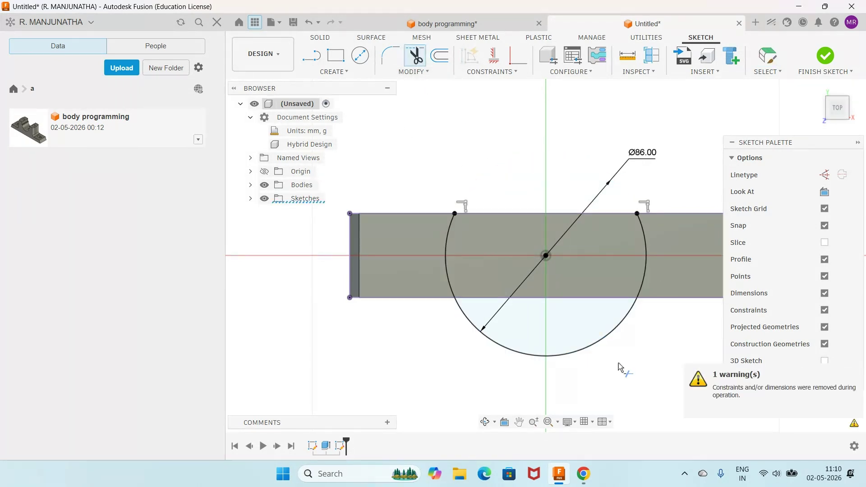
{"action": "left_click", "coordinate": [575, 363]}
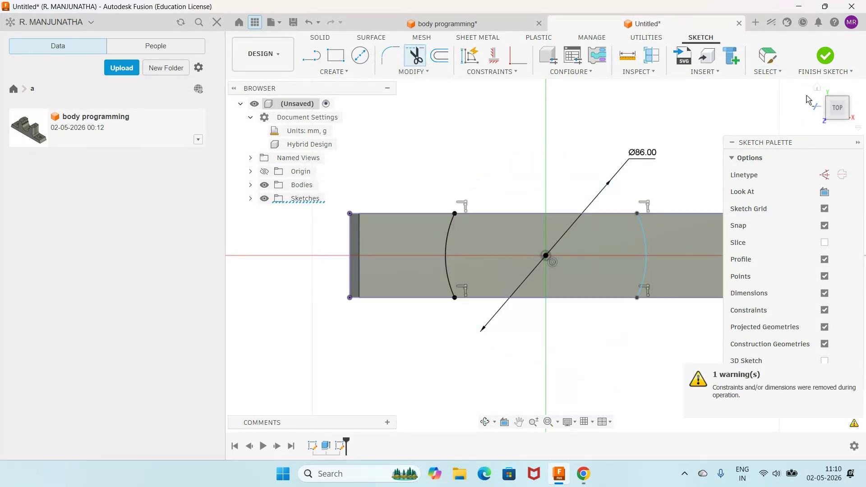
{"action": "left_click", "coordinate": [827, 57]}
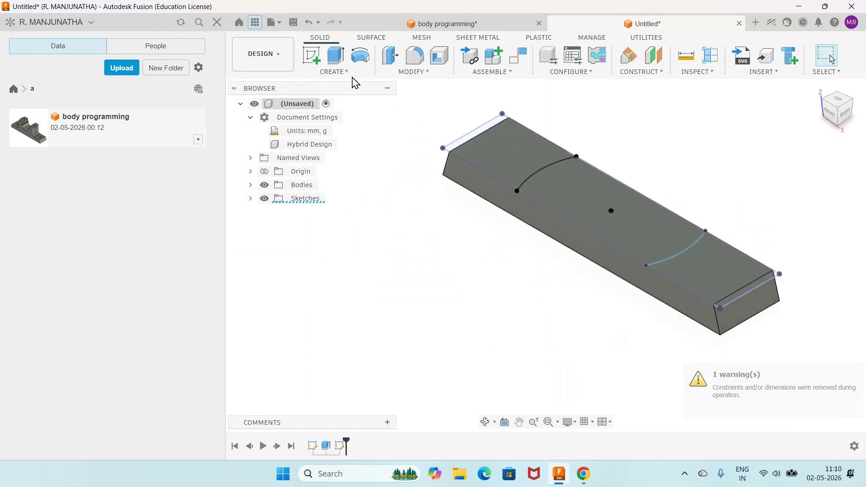
Extrude the middle profile between the two arcs upward by 55-14 mm, joined to the base block.
{"action": "left_click", "coordinate": [336, 56]}
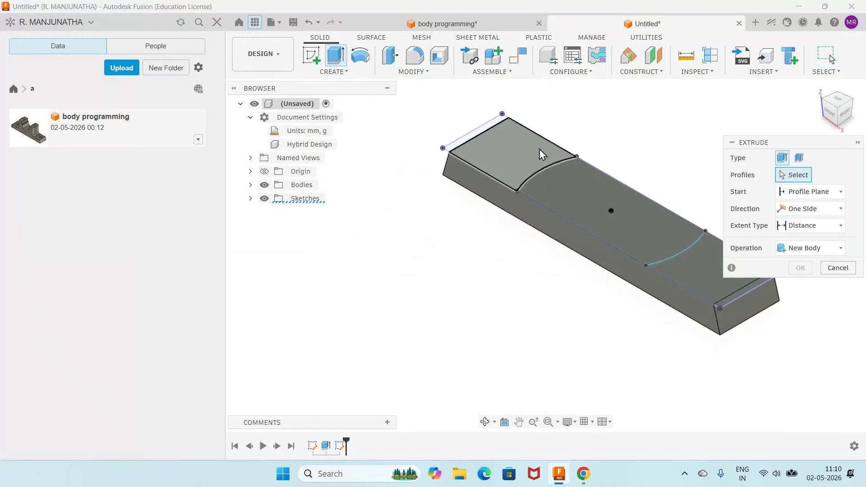
{"action": "left_click", "coordinate": [566, 185]}
{"action": "type", "text": "55-1"}
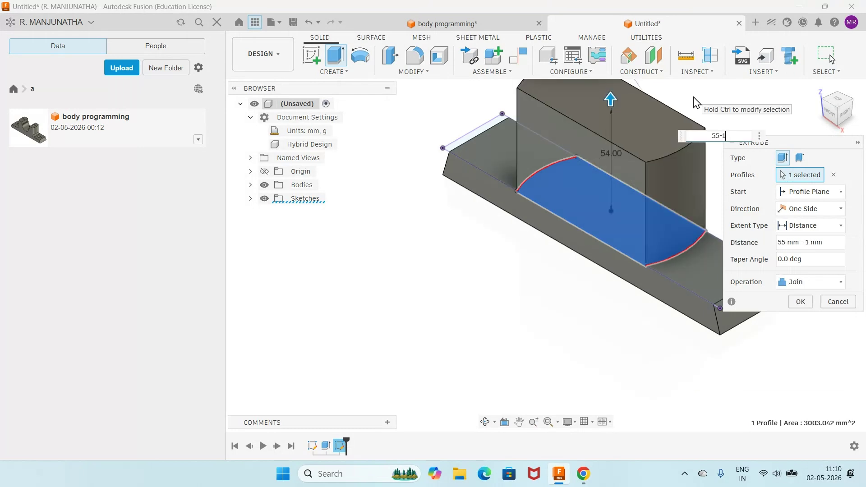
{"action": "type", "text": "4"}
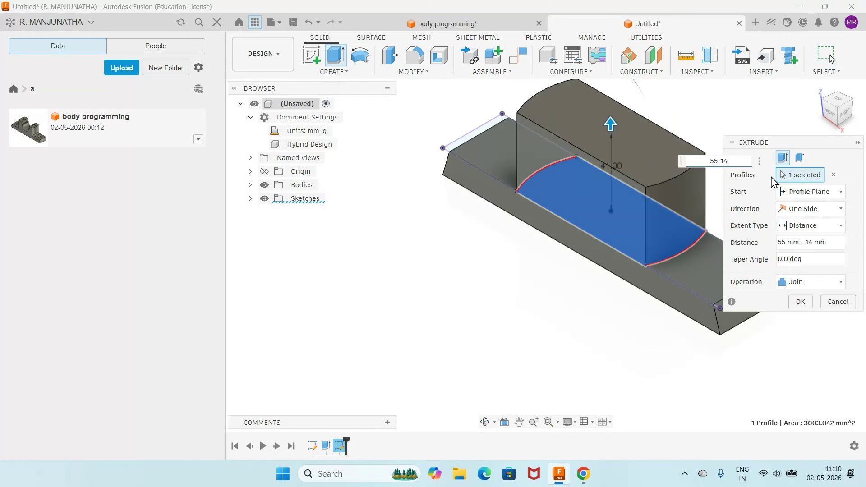
{"action": "left_click", "coordinate": [800, 302]}
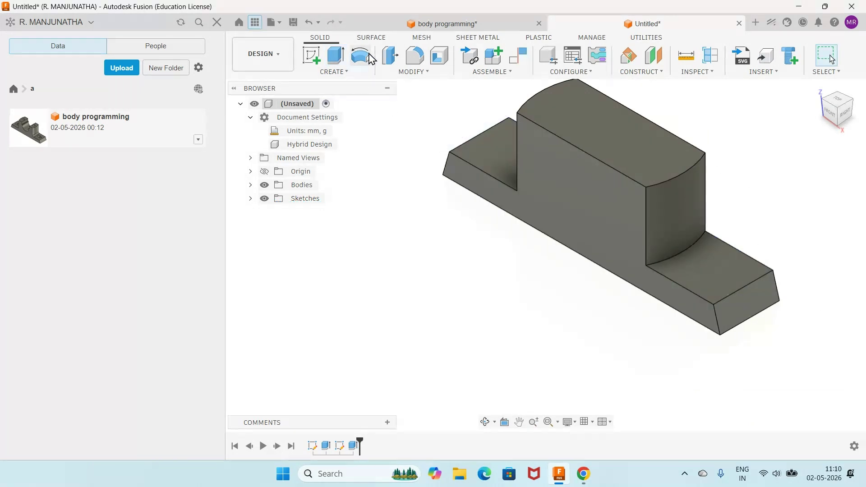
Fillet both curved edges where the raised block meets the base with a 5 mm radius.
{"action": "left_click", "coordinate": [414, 55]}
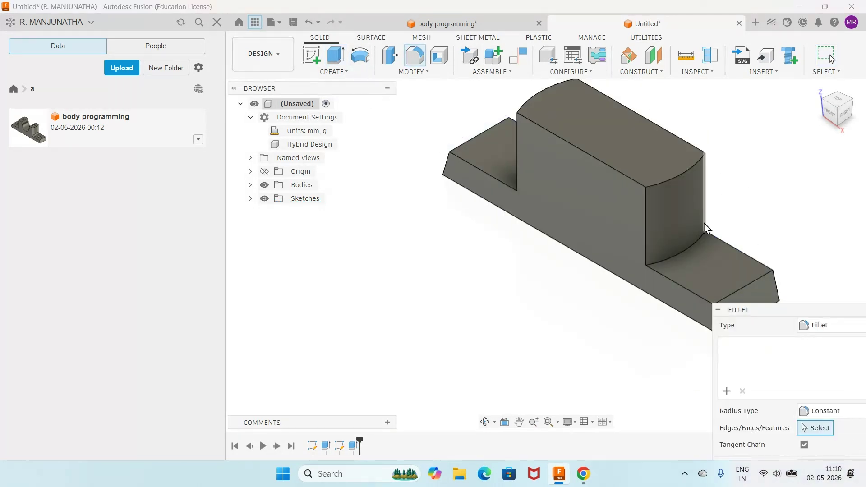
{"action": "left_click", "coordinate": [699, 245]}
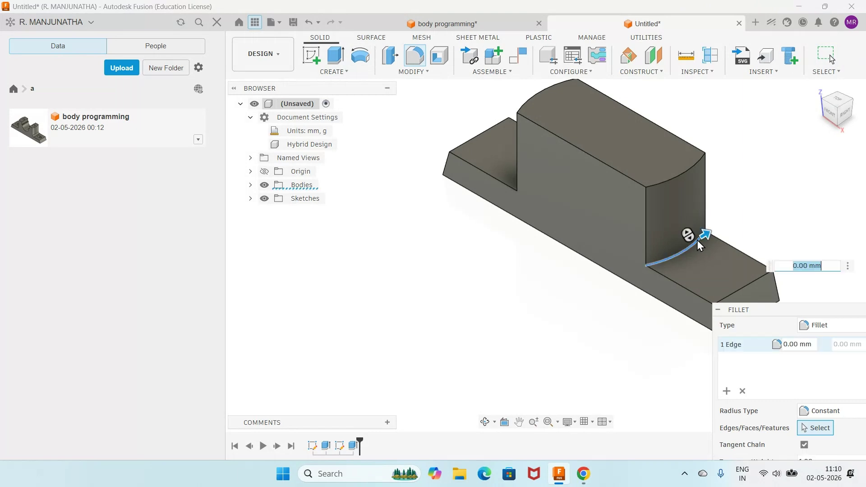
{"action": "left_click", "coordinate": [485, 422]}
{"action": "left_click_drag", "start_coordinate": [506, 313], "coordinate": [571, 293]}
{"action": "right_click", "coordinate": [570, 293]}
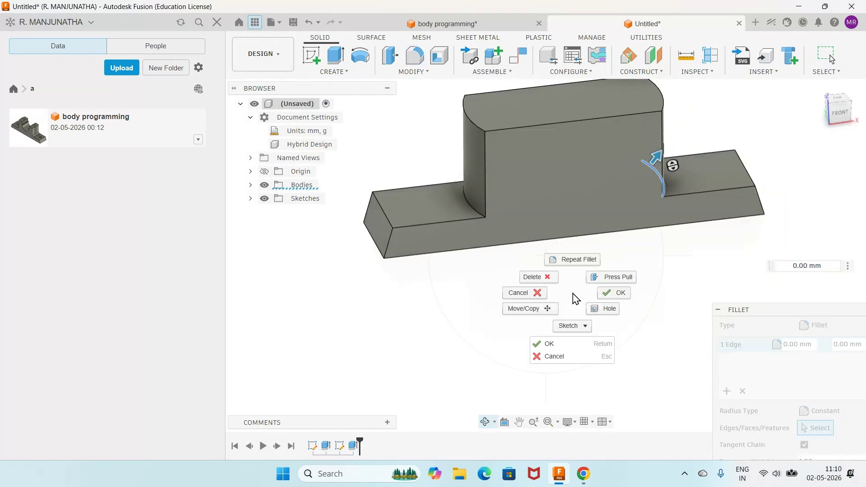
{"action": "left_click", "coordinate": [551, 343]}
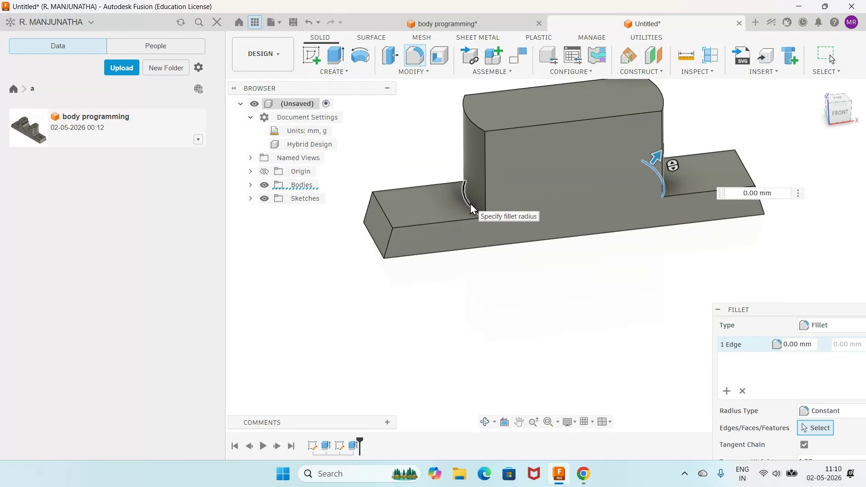
{"action": "left_click", "coordinate": [470, 204]}
{"action": "type", "text": "5"}
{"action": "key", "text": "Return"}
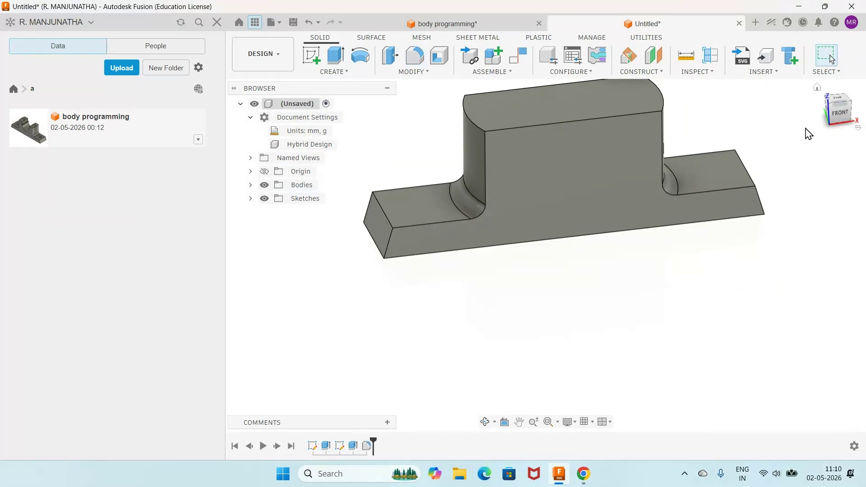
Start a sketch on the raised block's top face and place a point about 28 mm either side of the origin.
{"action": "left_click", "coordinate": [816, 89]}
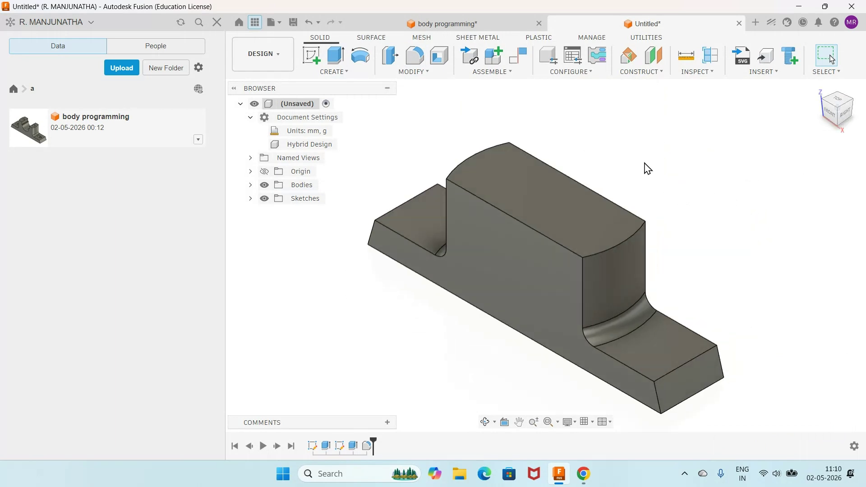
{"action": "scroll", "coordinate": [648, 168], "scroll_direction": "down", "scroll_amount": 1}
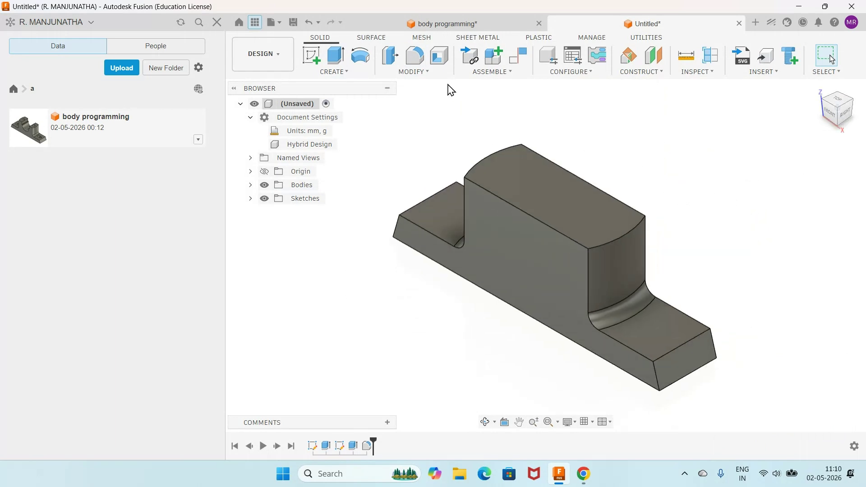
{"action": "left_click", "coordinate": [310, 57]}
{"action": "left_click", "coordinate": [527, 178]}
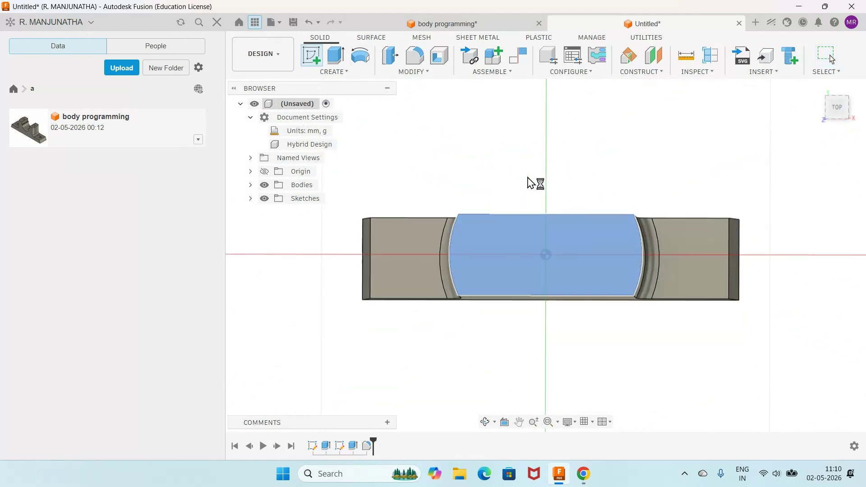
{"action": "left_click", "coordinate": [334, 71]}
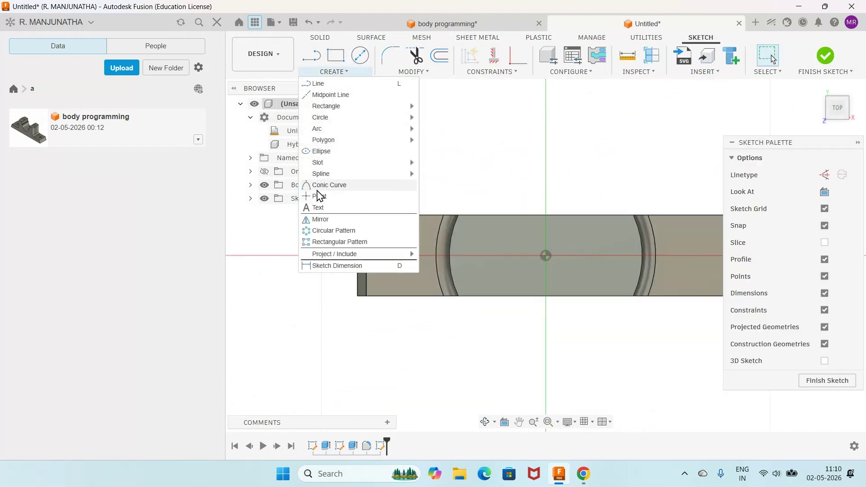
{"action": "left_click", "coordinate": [319, 197]}
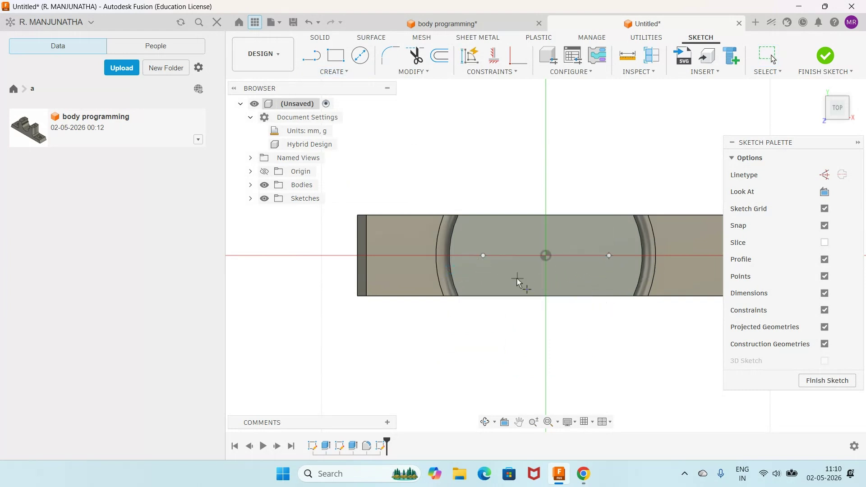
Constrain both sketch points to lie horizontally in line with the origin.
{"action": "scroll", "coordinate": [516, 272], "scroll_direction": "up", "scroll_amount": 3}
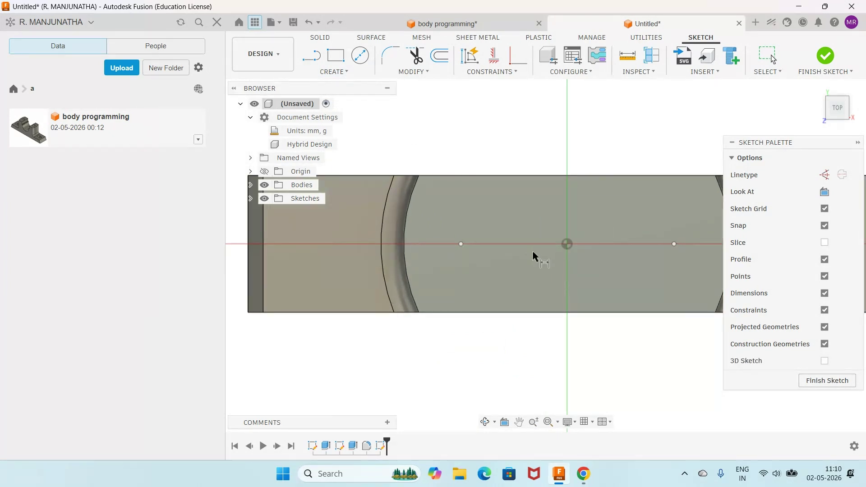
{"action": "left_click", "coordinate": [494, 55]}
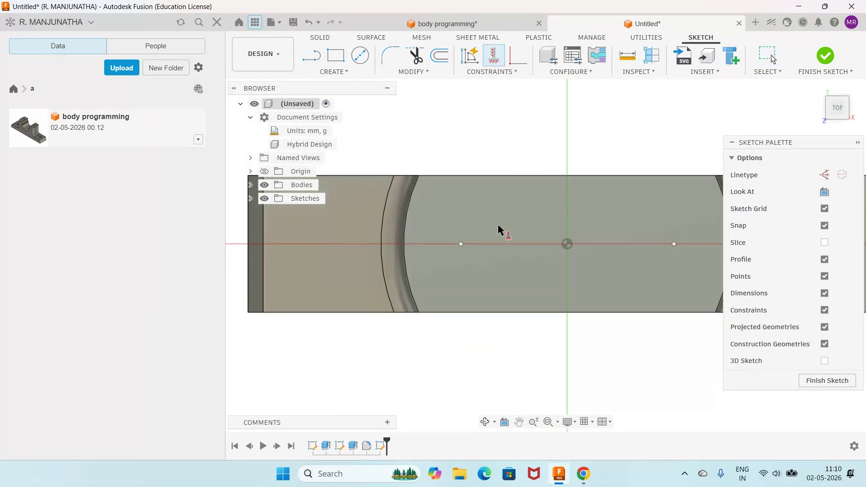
{"action": "left_click", "coordinate": [461, 244]}
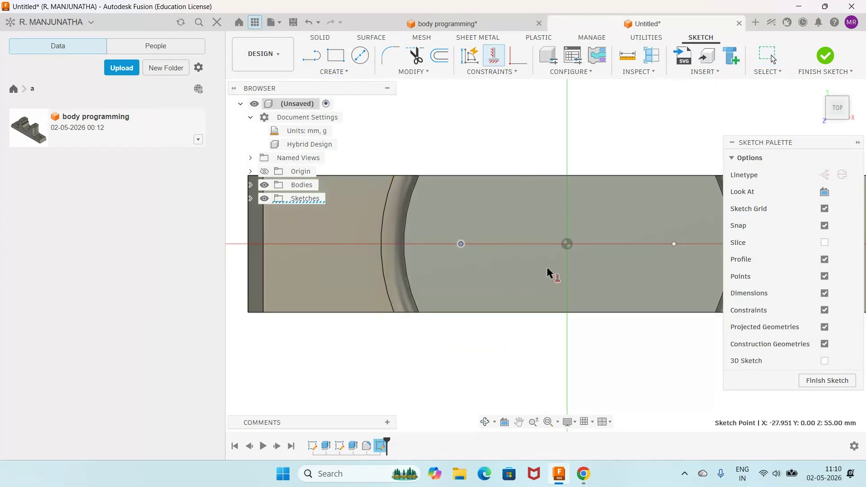
{"action": "left_click", "coordinate": [567, 244]}
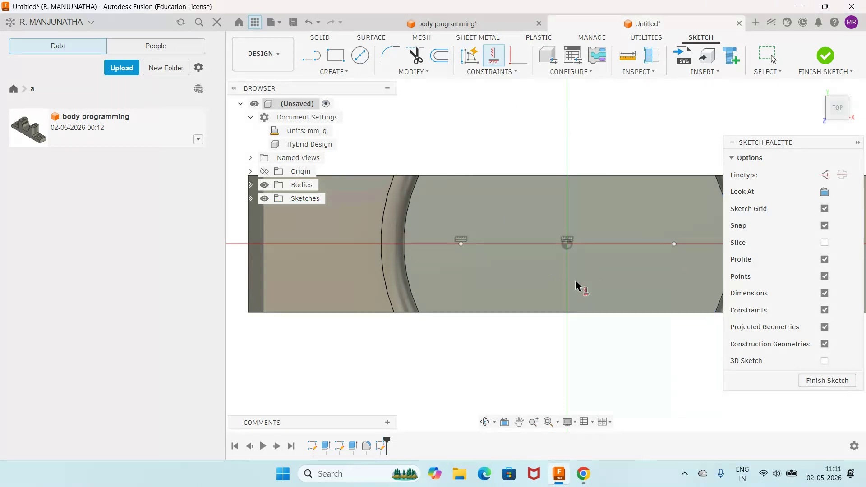
{"action": "left_click", "coordinate": [567, 244]}
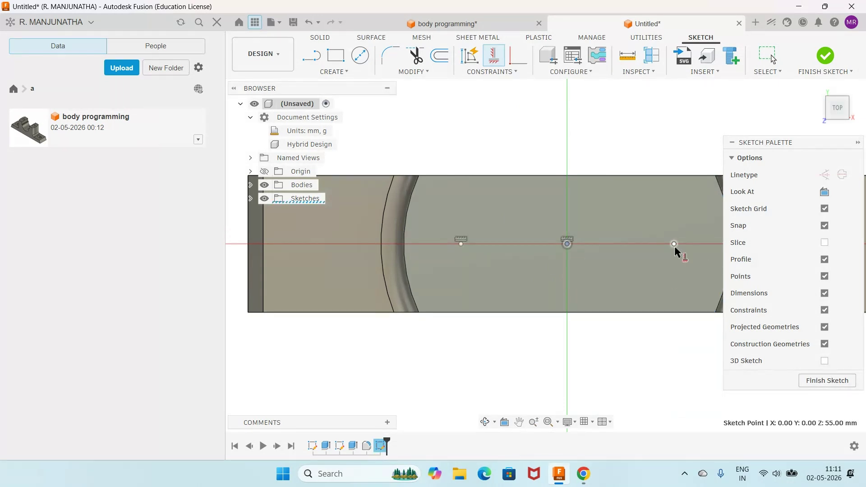
{"action": "left_click", "coordinate": [674, 245]}
Dimension the horizontal distance from the left sketch point to the origin as 31 mm.
{"action": "key", "text": "d"}
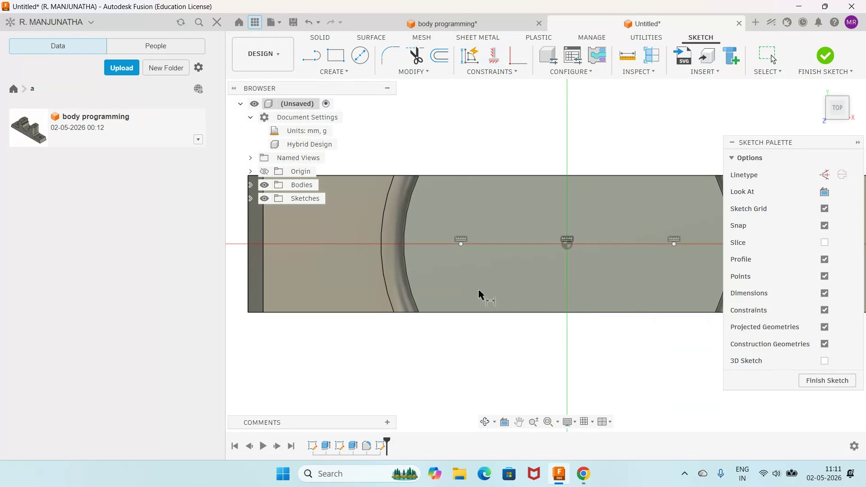
{"action": "left_click", "coordinate": [460, 244]}
{"action": "left_click", "coordinate": [567, 244]}
{"action": "left_click", "coordinate": [541, 349]}
{"action": "type", "text": "31"}
{"action": "key", "text": "Return"}
Dimension the right sketch point 31 mm from the origin and finish the sketch.
{"action": "left_click", "coordinate": [567, 244]}
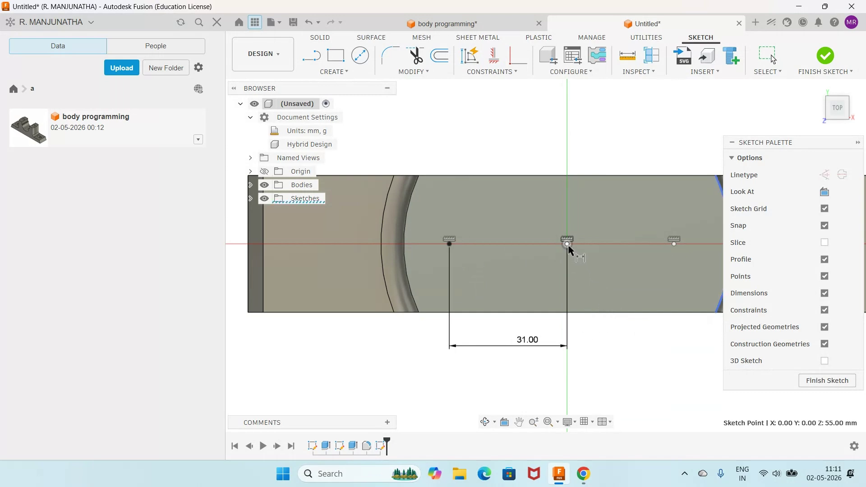
{"action": "left_click", "coordinate": [674, 244]}
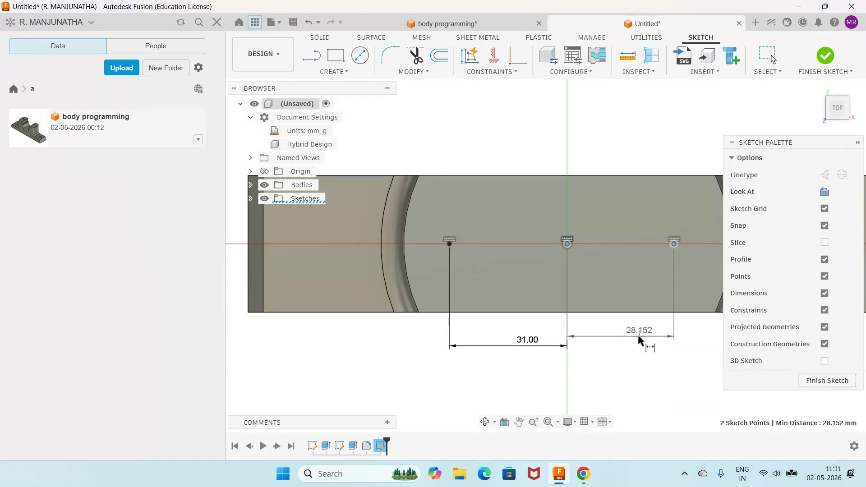
{"action": "left_click", "coordinate": [637, 340]}
{"action": "type", "text": "3"}
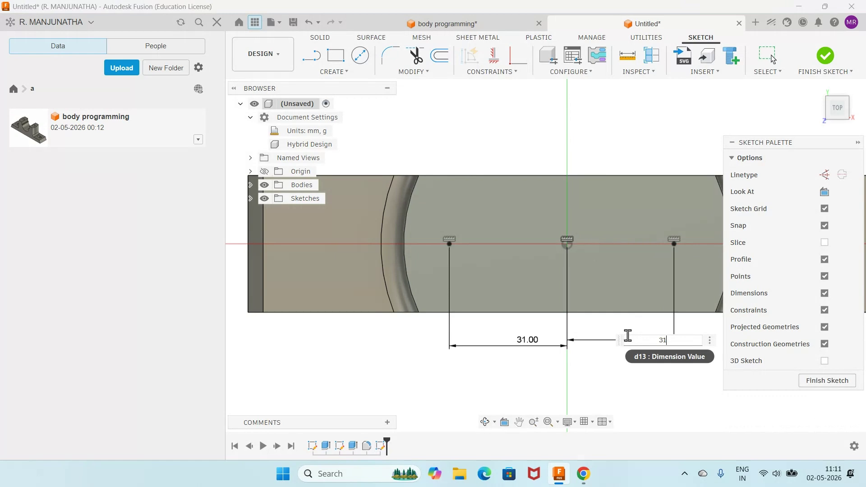
{"action": "type", "text": "1"}
{"action": "key", "text": "Return"}
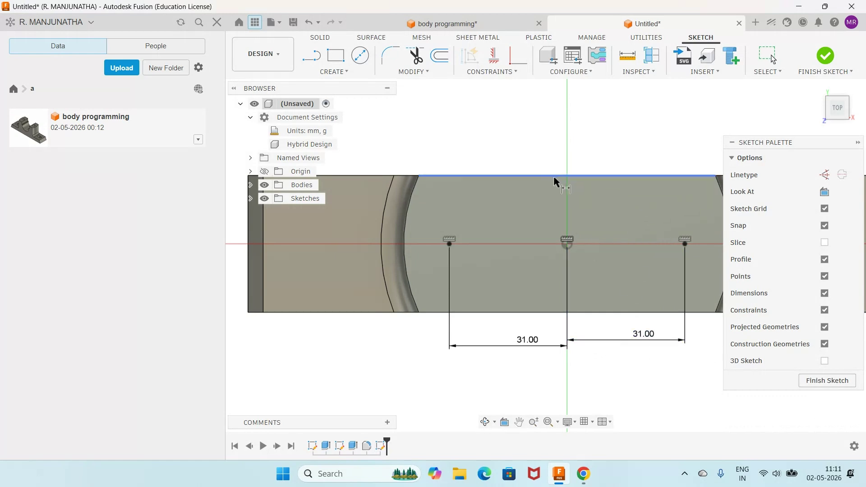
{"action": "left_click", "coordinate": [825, 56]}
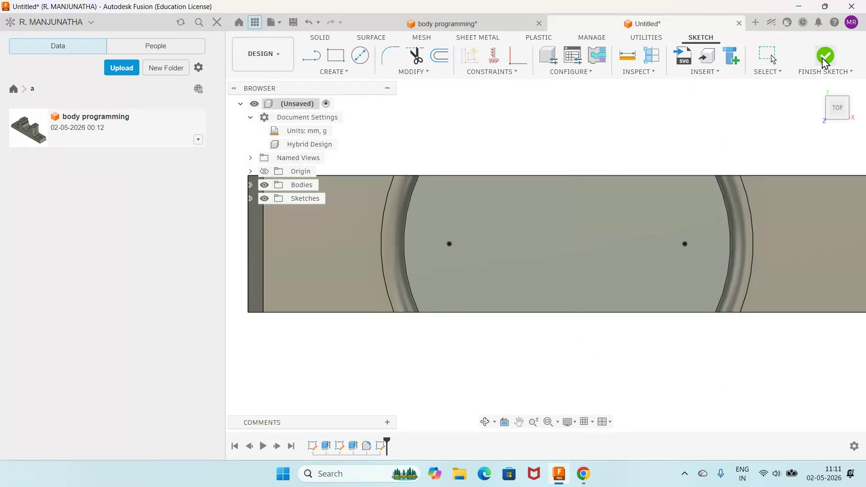
Create simple 10.5 mm holes at both sketch points on the raised block's top, with the extent set to All.
{"action": "left_click", "coordinate": [822, 93]}
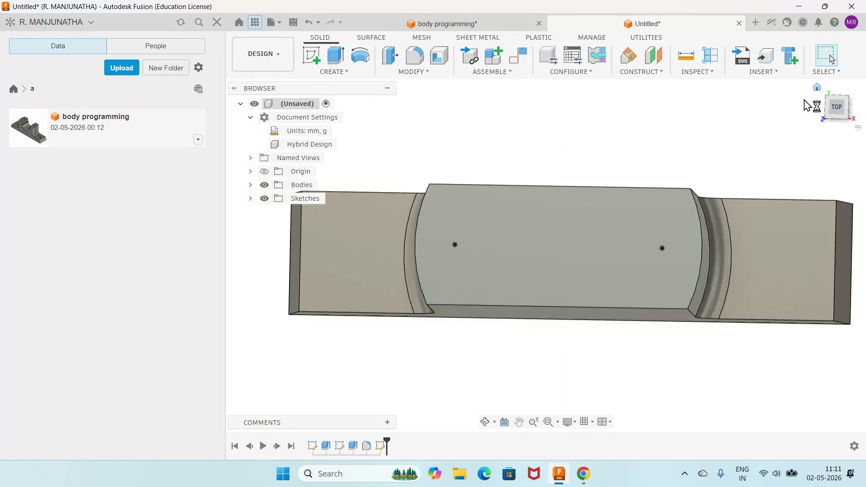
{"action": "left_click", "coordinate": [356, 74]}
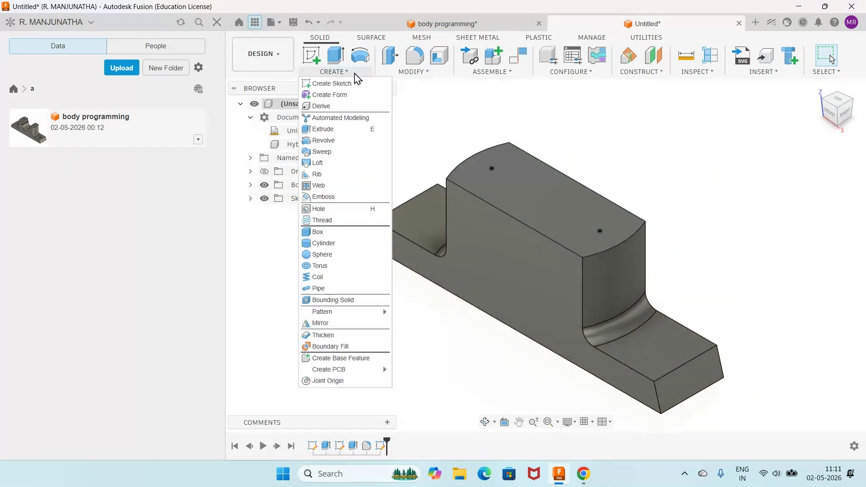
{"action": "left_click", "coordinate": [320, 208]}
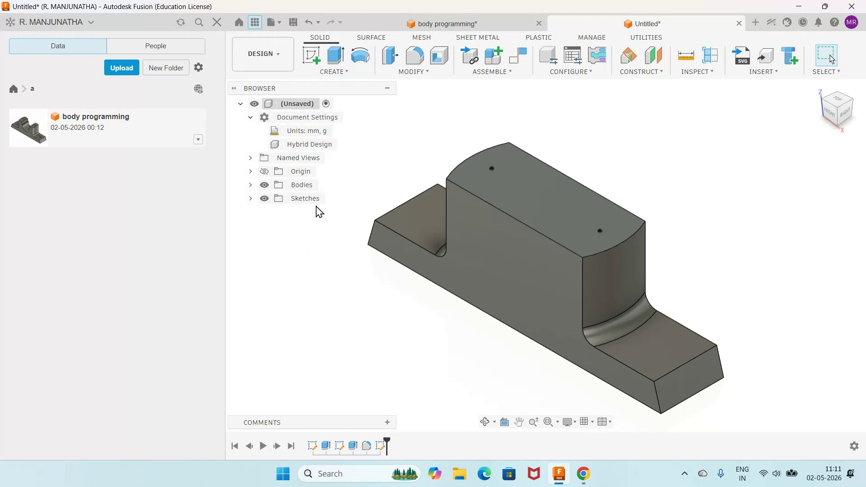
{"action": "left_click", "coordinate": [492, 168]}
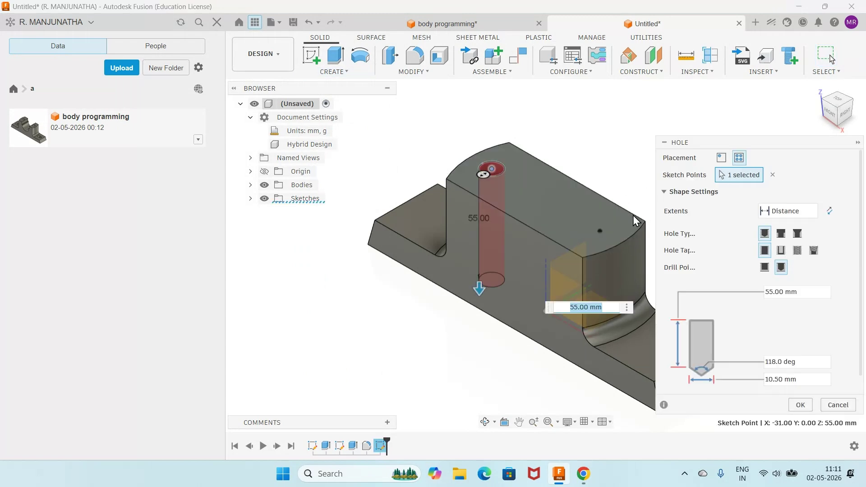
{"action": "left_click", "coordinate": [601, 230]}
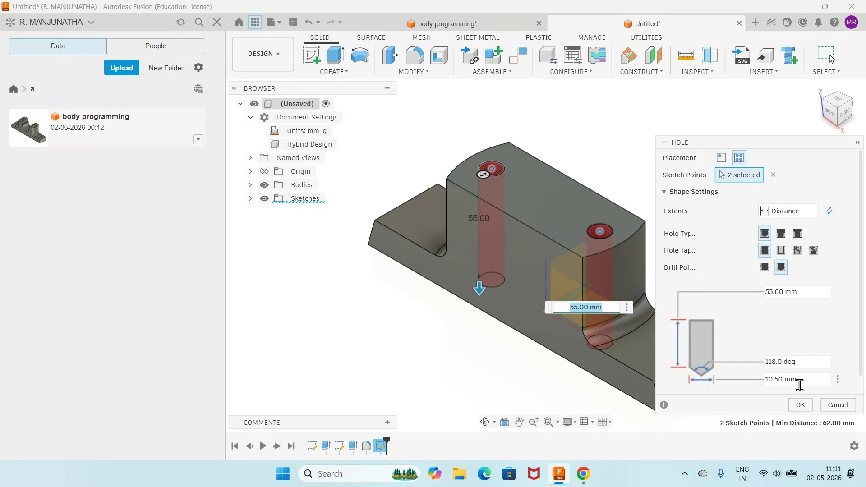
{"action": "left_click", "coordinate": [806, 212]}
{"action": "left_click", "coordinate": [768, 256]}
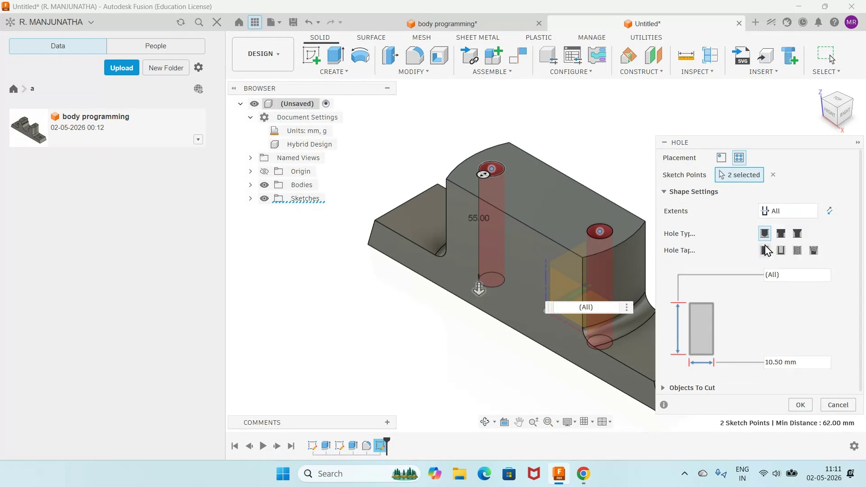
{"action": "left_click", "coordinate": [799, 405]}
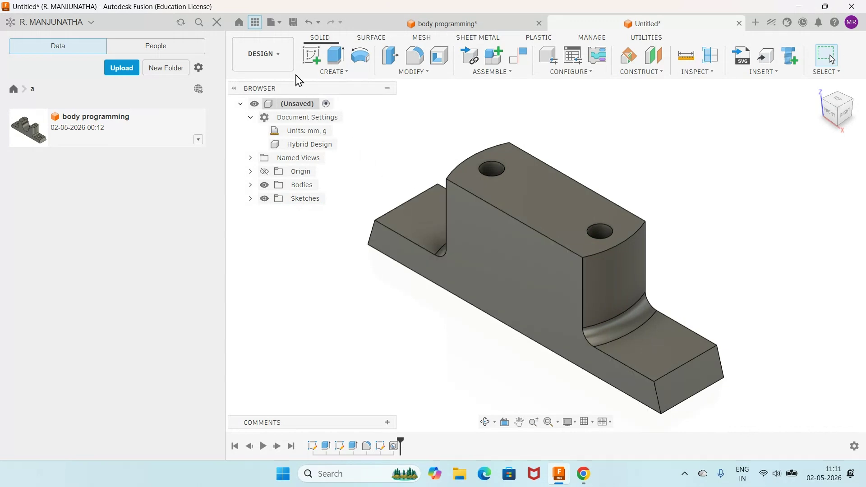
Start a sketch on the part's front face and draw a rectangle about 45 mm by 9 mm down from the block's top edge.
{"action": "left_click", "coordinate": [305, 59]}
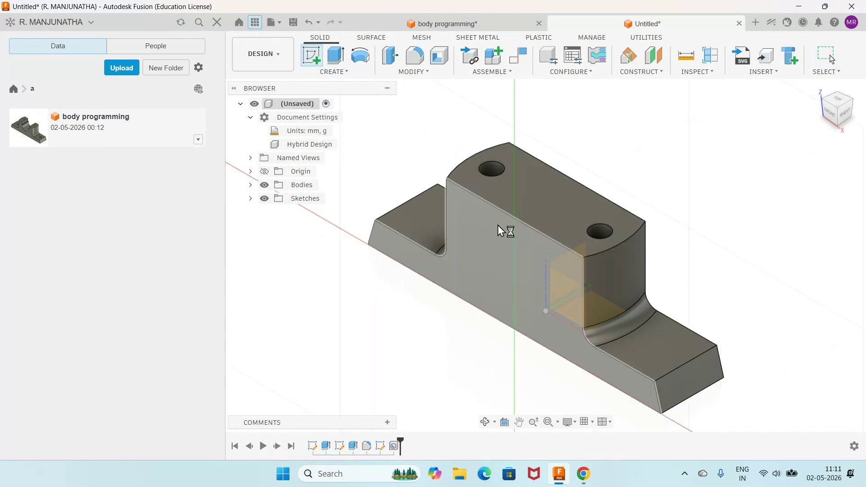
{"action": "left_click", "coordinate": [497, 226]}
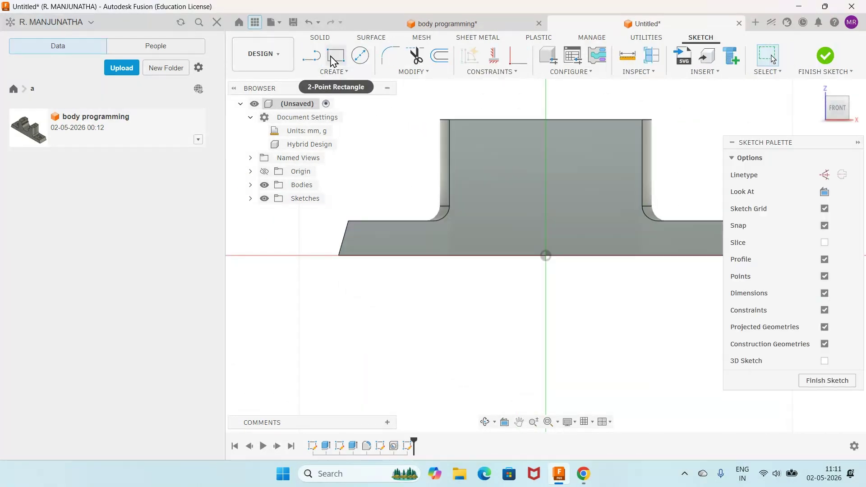
{"action": "left_click", "coordinate": [332, 58]}
{"action": "left_click", "coordinate": [502, 120]}
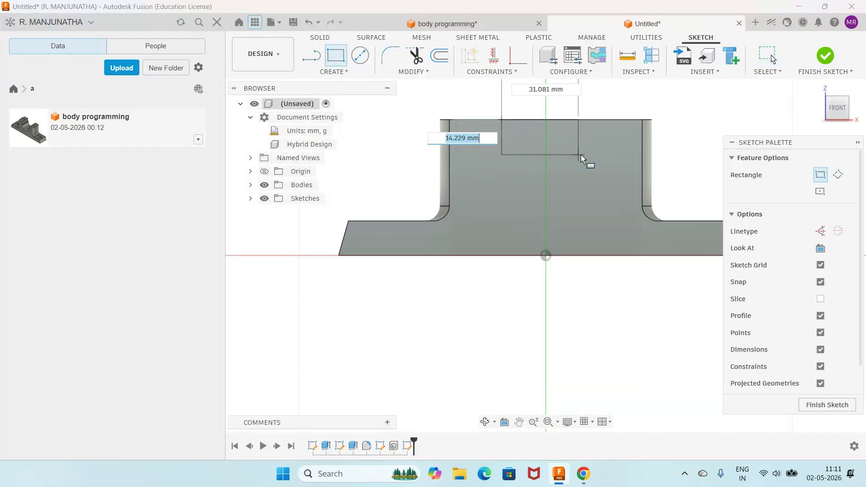
{"action": "left_click", "coordinate": [613, 141]}
{"action": "scroll", "coordinate": [609, 140], "scroll_direction": "down", "scroll_amount": 2}
{"action": "scroll", "coordinate": [596, 112], "scroll_direction": "up", "scroll_amount": 4}
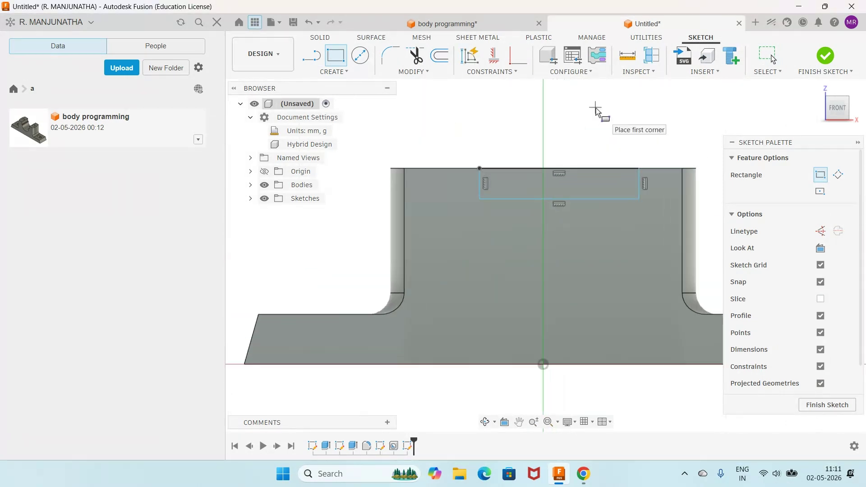
Dimension the rectangle's width as 44 mm.
{"action": "key", "text": "d"}
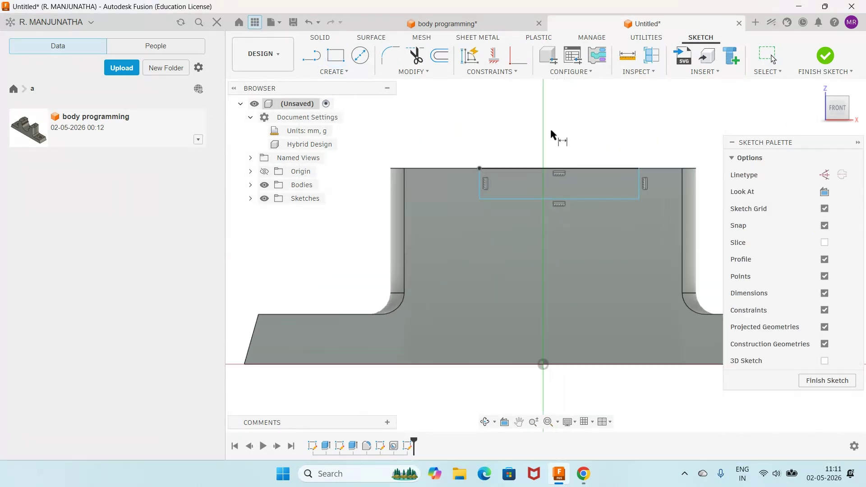
{"action": "left_click", "coordinate": [509, 199]}
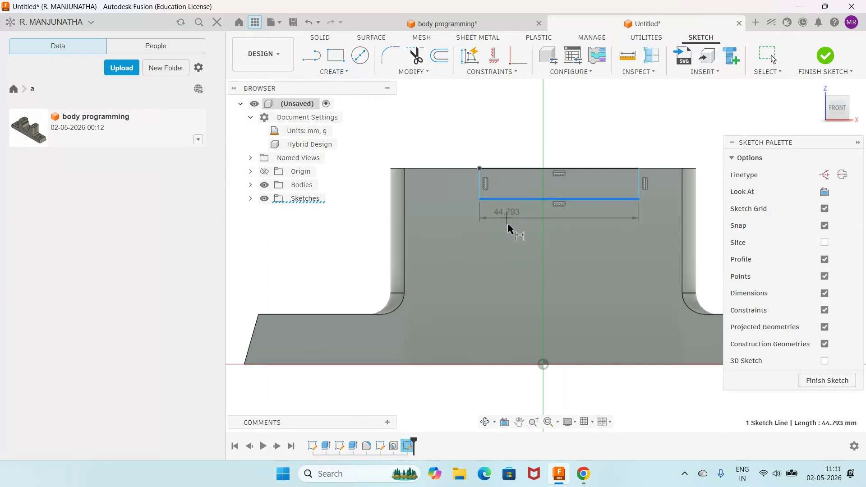
{"action": "left_click", "coordinate": [507, 243]}
{"action": "type", "text": "44"}
{"action": "key", "text": "Return"}
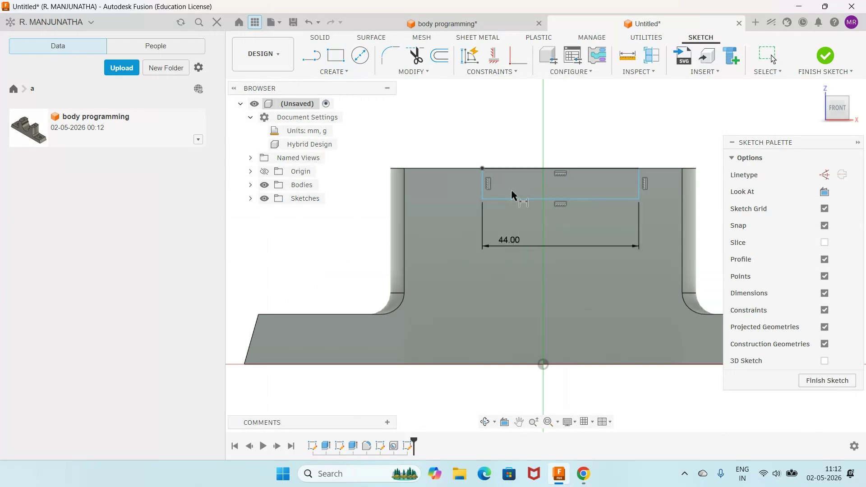
Dimension the rectangle's upper-left corner 22 mm horizontally from the origin.
{"action": "left_click", "coordinate": [483, 169]}
{"action": "left_click", "coordinate": [543, 364]}
{"action": "left_click", "coordinate": [522, 137]}
{"action": "type", "text": "22"}
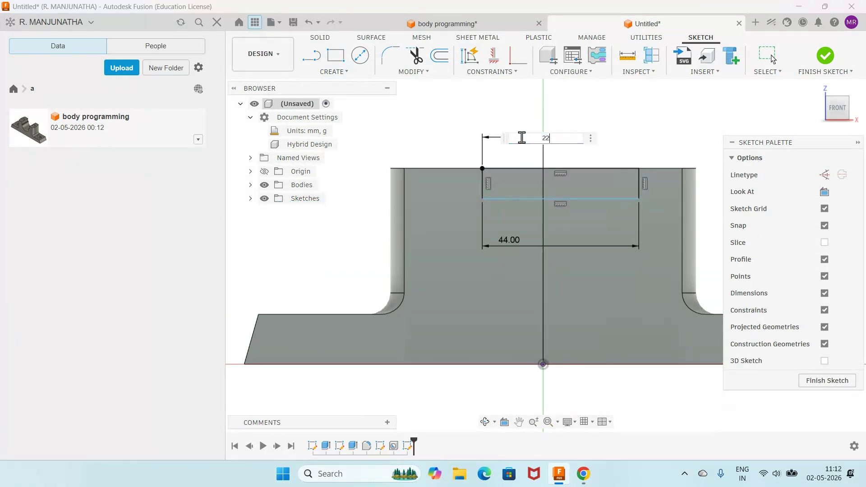
{"action": "key", "text": "Return"}
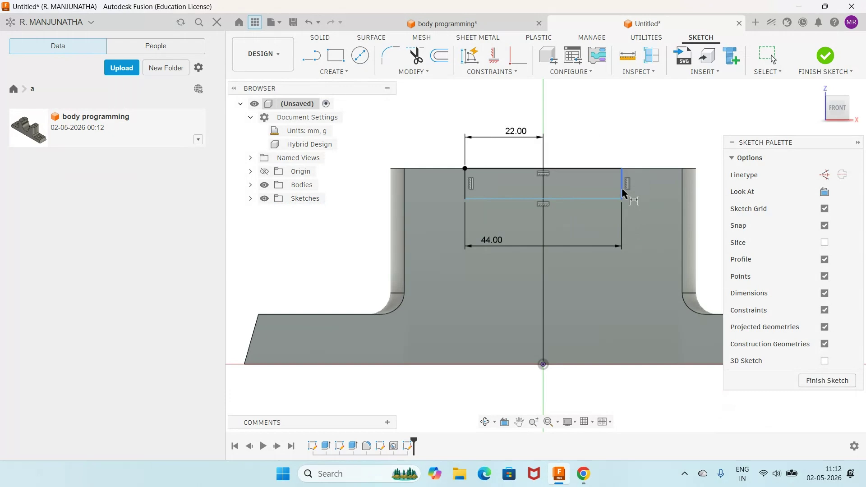
Dimension the rectangle's height as 12 mm.
{"action": "left_click", "coordinate": [622, 193]}
{"action": "left_click", "coordinate": [655, 190]}
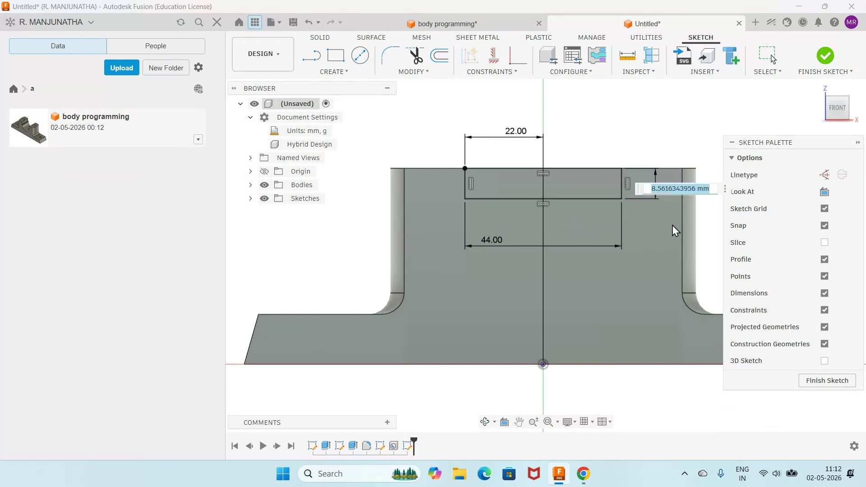
{"action": "type", "text": "12"}
{"action": "key", "text": "Return"}
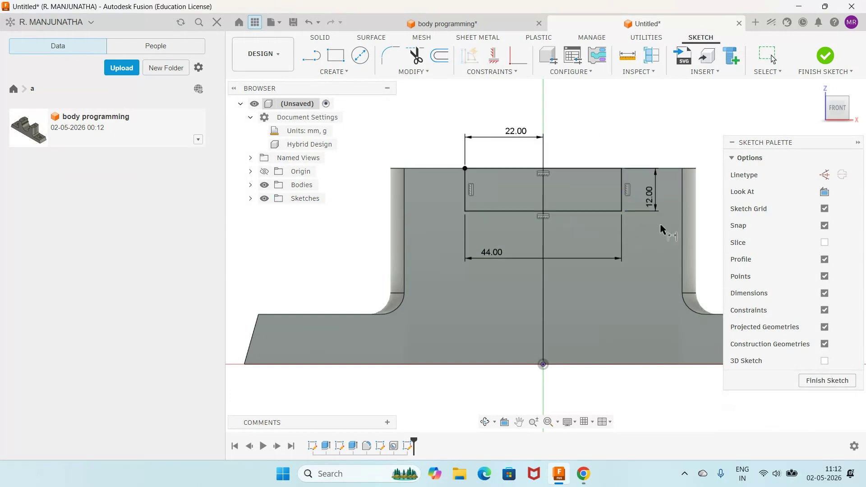
Draw a second, narrower rectangle about 34 mm by 3.7 mm directly below the first rectangle's lower edge.
{"action": "scroll", "coordinate": [547, 230], "scroll_direction": "up", "scroll_amount": 1}
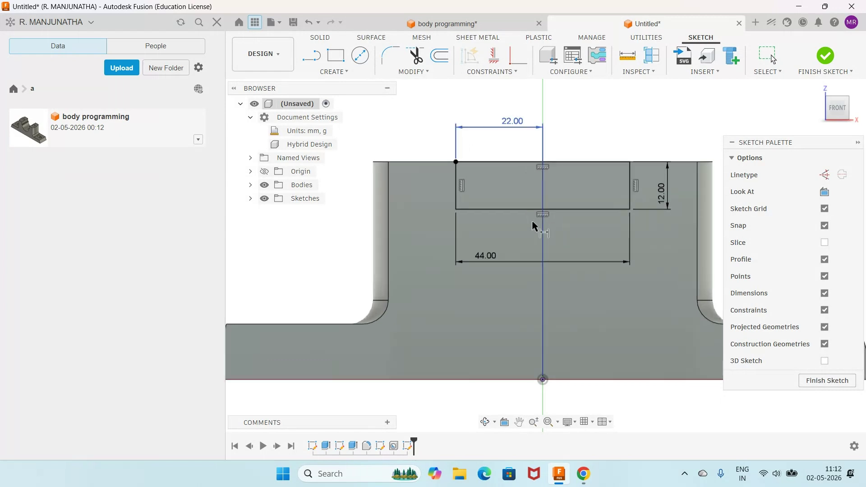
{"action": "left_click", "coordinate": [335, 56]}
{"action": "left_click", "coordinate": [475, 208]}
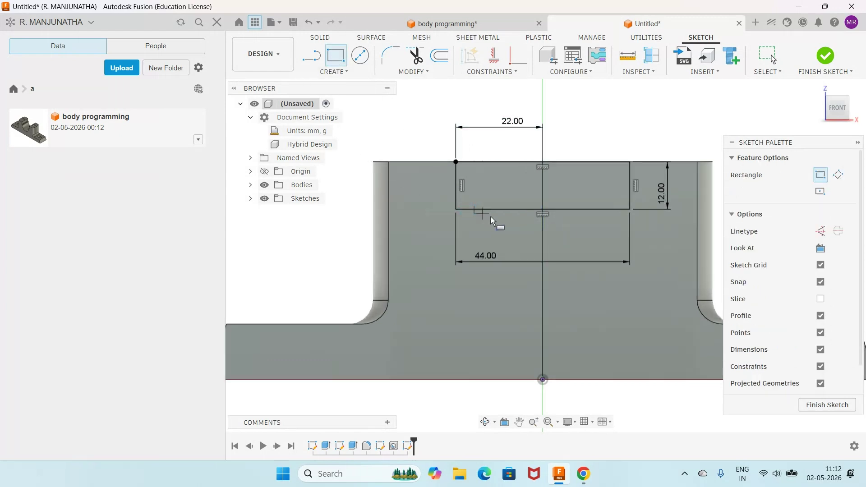
{"action": "left_click", "coordinate": [609, 224]}
{"action": "key", "text": "Escape"}
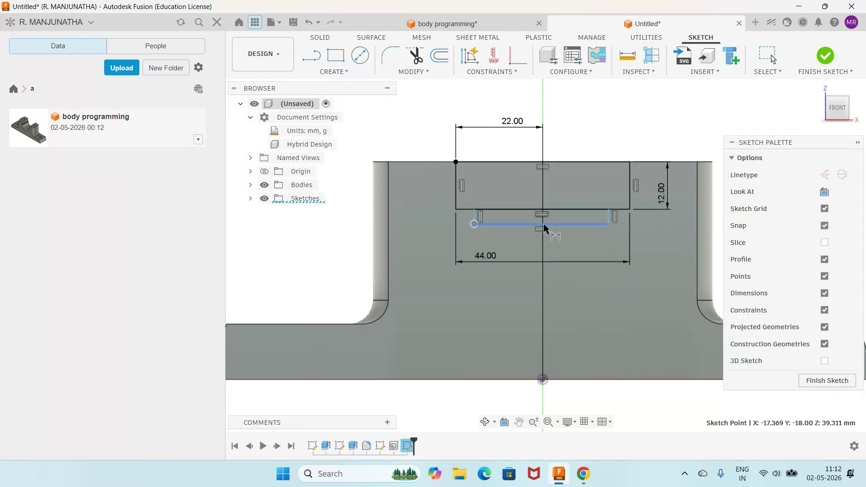
{"action": "key", "text": "Escape"}
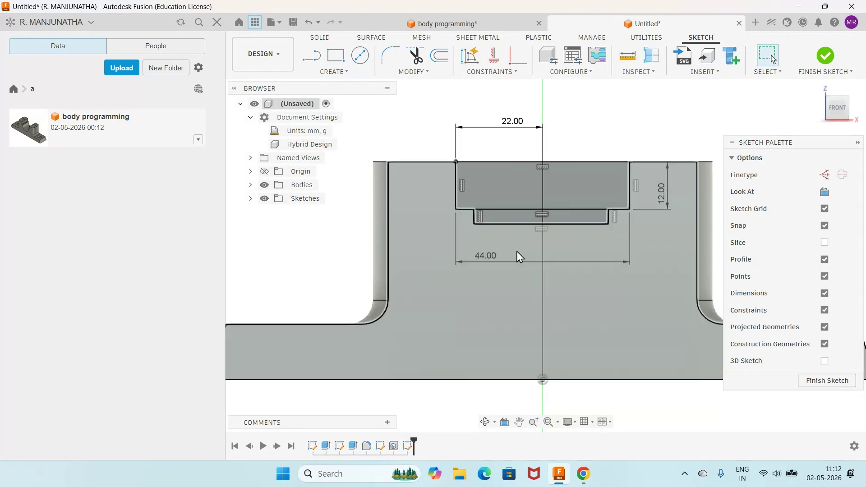
Dimension the lower rectangle's width as 38 mm.
{"action": "key", "text": "d"}
{"action": "left_click", "coordinate": [521, 223]}
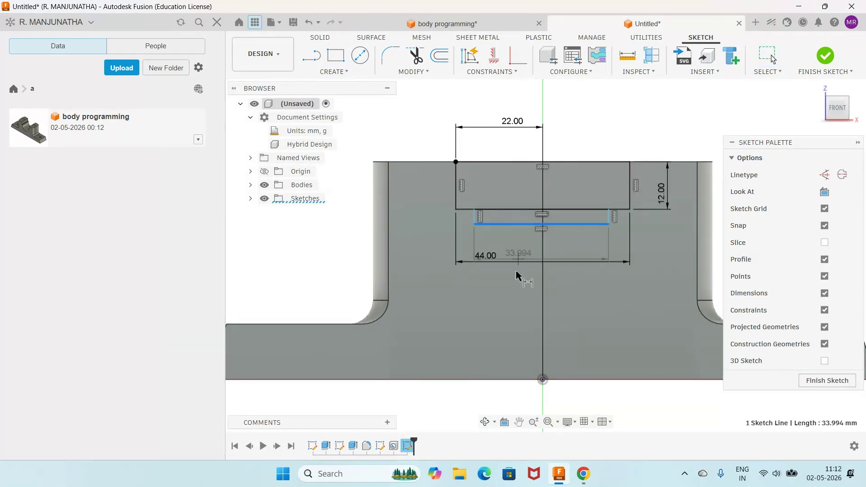
{"action": "left_click", "coordinate": [513, 312]}
{"action": "type", "text": "1"}
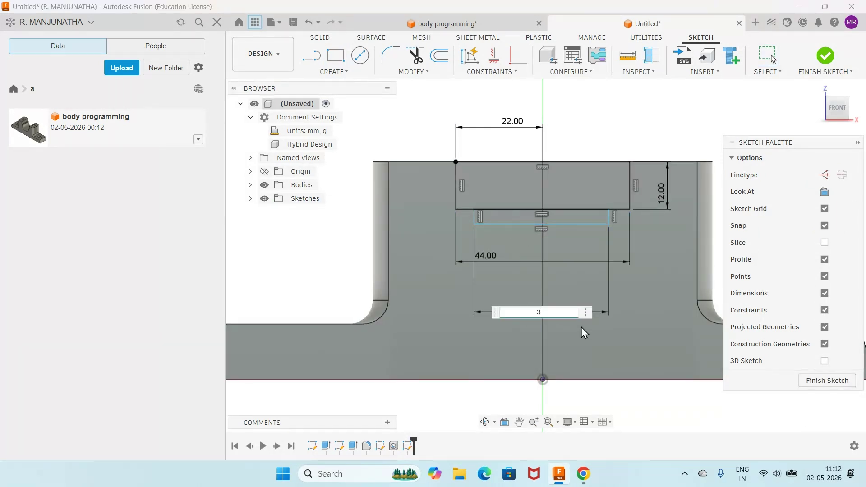
{"action": "key", "text": "Return"}
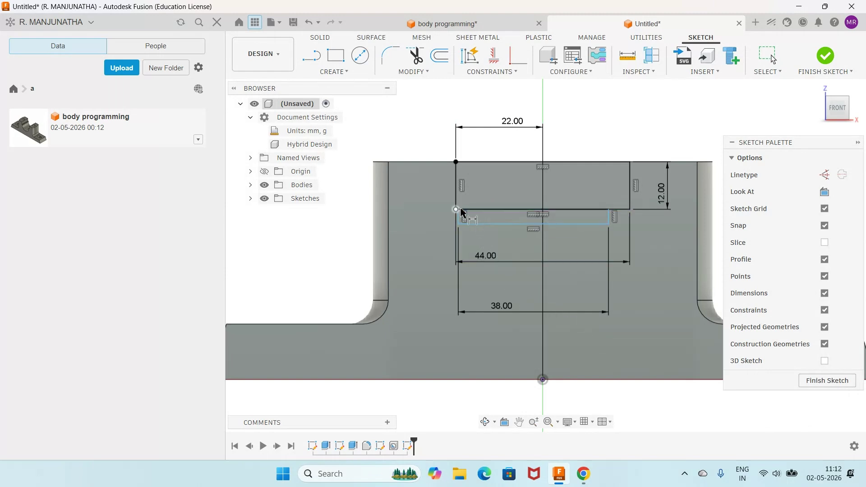
Dimension the lower rectangle's upper-left corner 19 mm horizontally from the origin.
{"action": "left_click_drag", "start_coordinate": [470, 207], "coordinate": [477, 204]}
{"action": "key", "text": "d"}
{"action": "scroll", "coordinate": [462, 215], "scroll_direction": "up", "scroll_amount": 4}
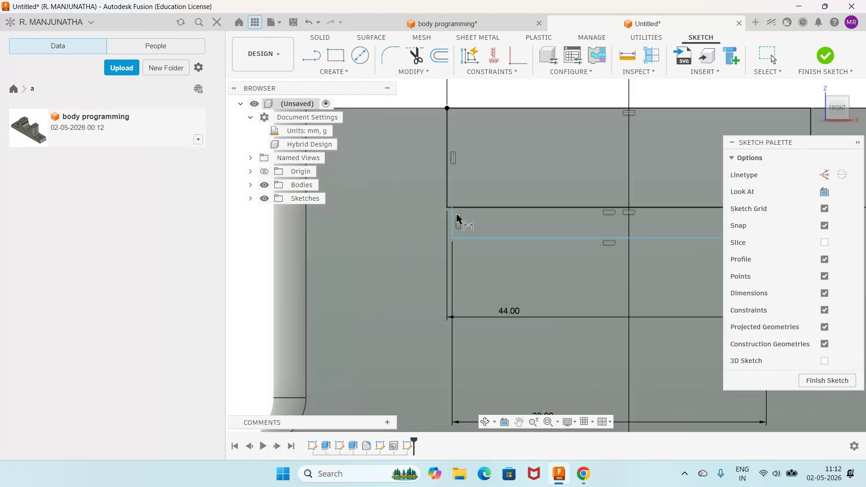
{"action": "scroll", "coordinate": [561, 289], "scroll_direction": "down", "scroll_amount": 5}
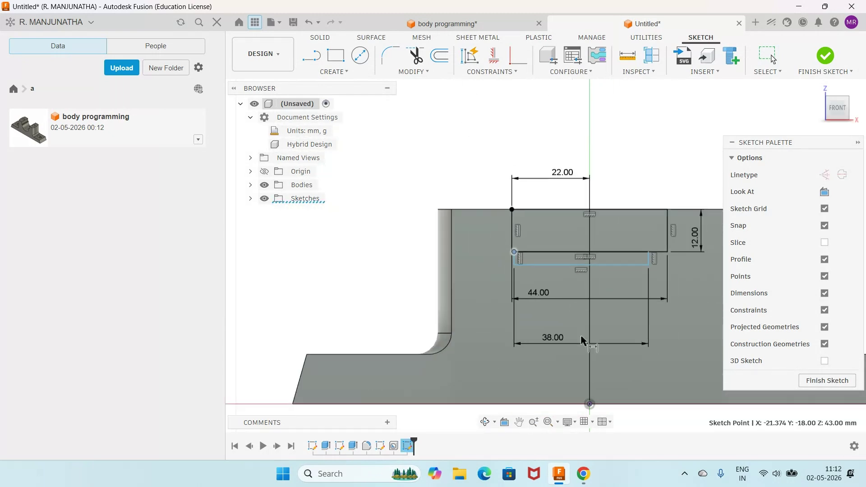
{"action": "left_click", "coordinate": [589, 404]}
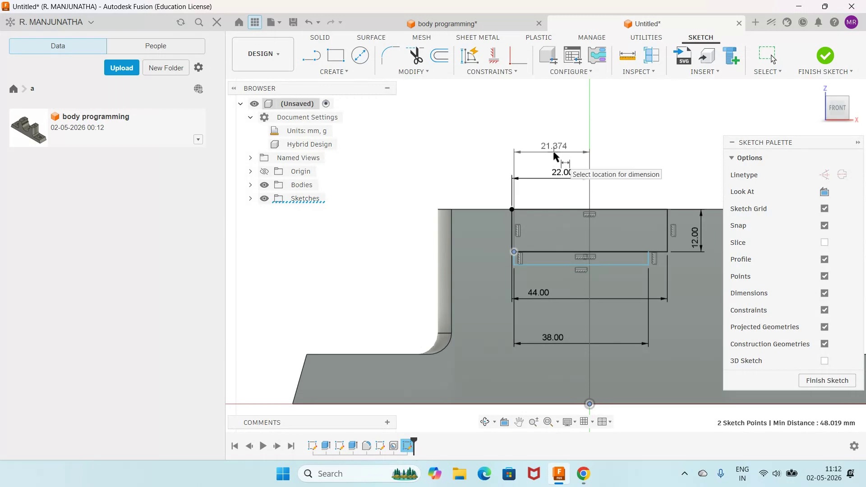
{"action": "left_click", "coordinate": [555, 152]}
{"action": "type", "text": "1"}
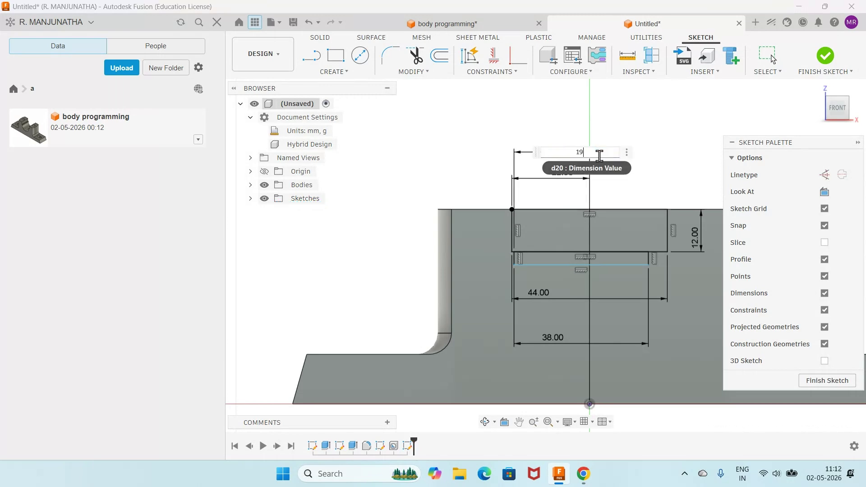
{"action": "type", "text": "9"}
{"action": "key", "text": "Return"}
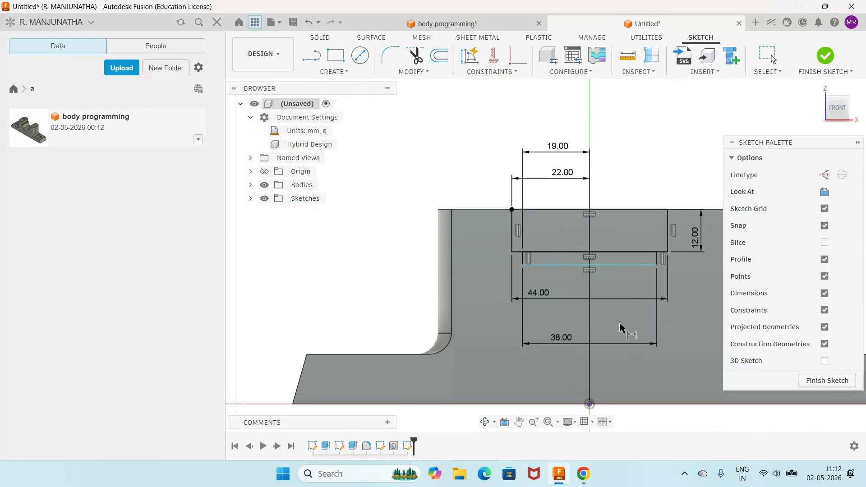
Dimension the lower rectangle's height as 3 mm.
{"action": "scroll", "coordinate": [687, 280], "scroll_direction": "up", "scroll_amount": 3}
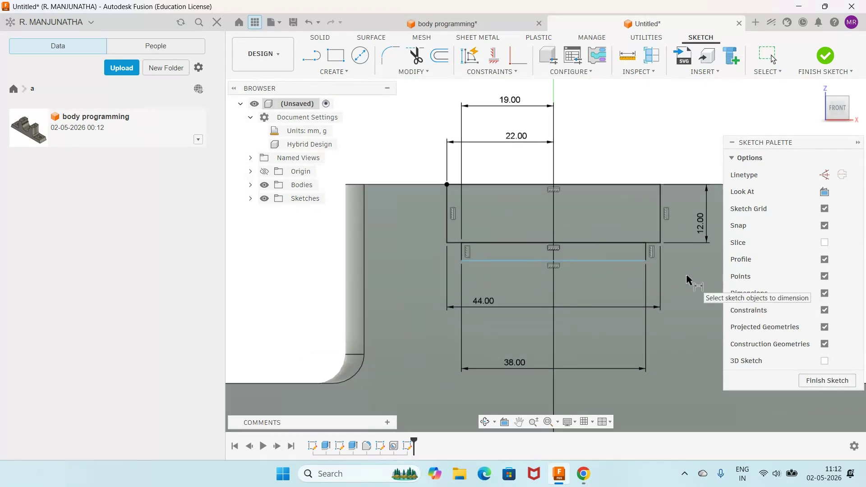
{"action": "left_click", "coordinate": [642, 249]}
{"action": "left_click", "coordinate": [688, 251]}
{"action": "type", "text": "3"}
{"action": "key", "text": "Return"}
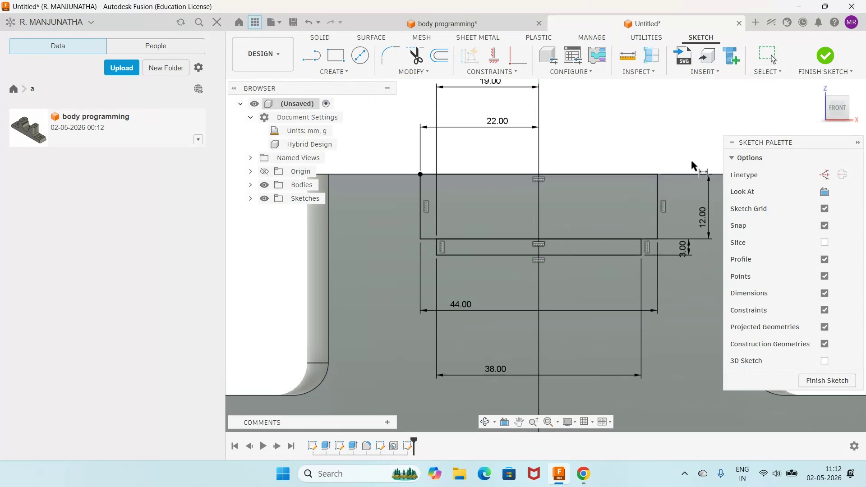
Move the 44 mm and 38 mm width dimensions closer to the rectangles and hide the sketch constraints.
{"action": "scroll", "coordinate": [683, 154], "scroll_direction": "down", "scroll_amount": 2}
{"action": "scroll", "coordinate": [696, 241], "scroll_direction": "up", "scroll_amount": 2}
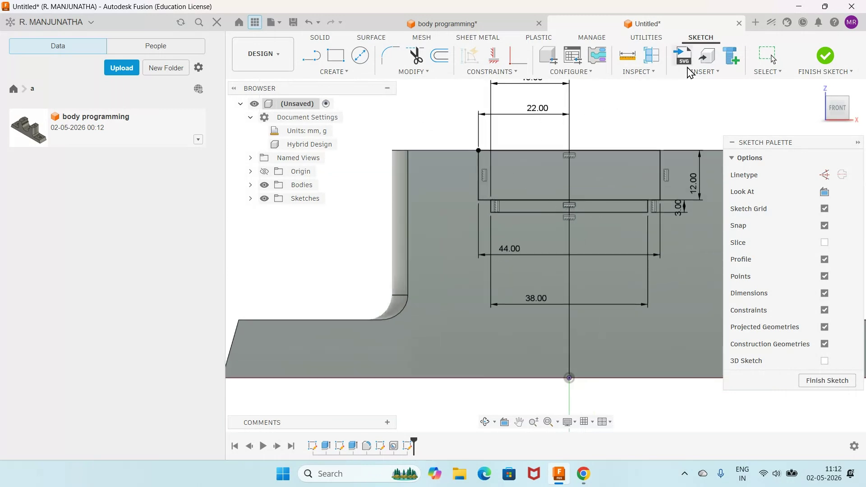
{"action": "left_click", "coordinate": [768, 59]}
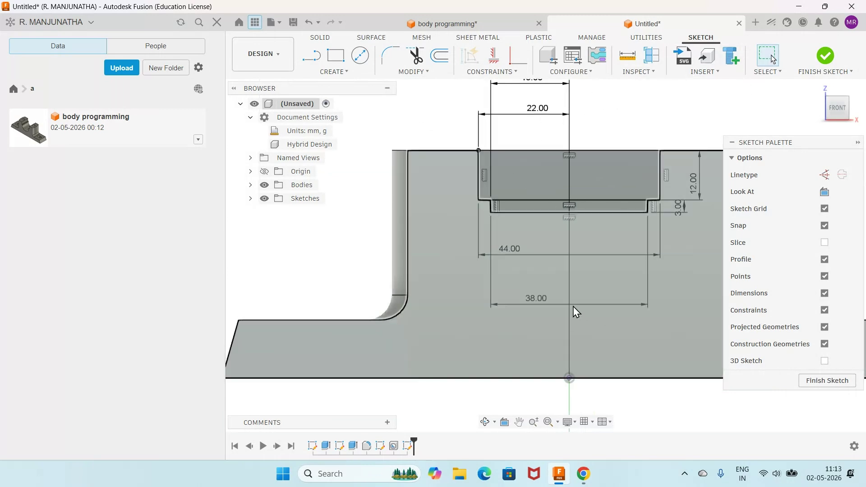
{"action": "left_click_drag", "start_coordinate": [573, 306], "coordinate": [541, 234]}
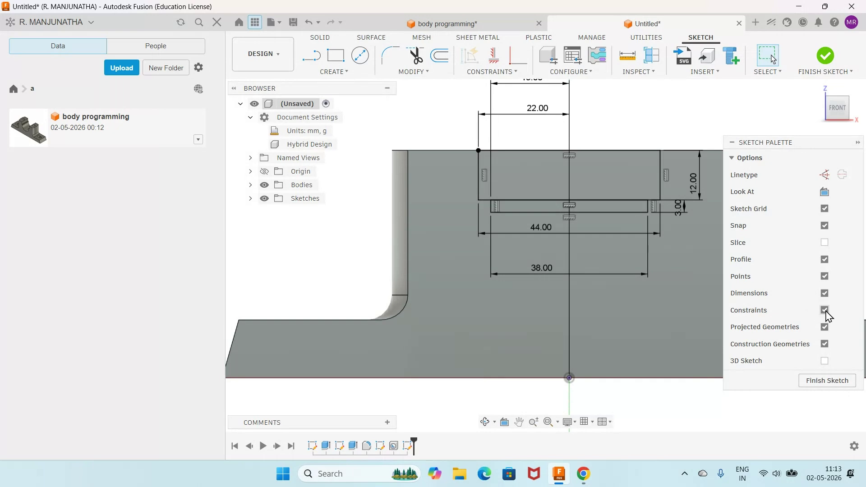
{"action": "left_click", "coordinate": [825, 310]}
{"action": "scroll", "coordinate": [607, 187], "scroll_direction": "down", "scroll_amount": 2}
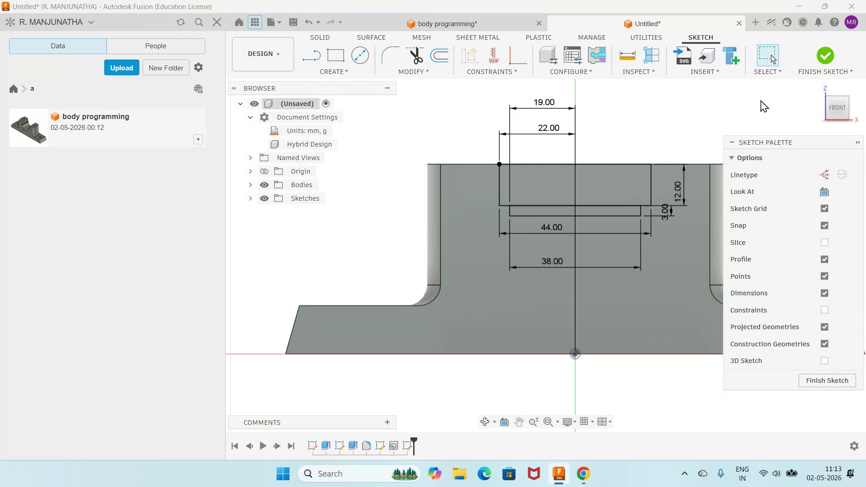
Finish the sketch and extrude both rectangle profiles as a cut through the whole block with the extent type All.
{"action": "left_click", "coordinate": [825, 56]}
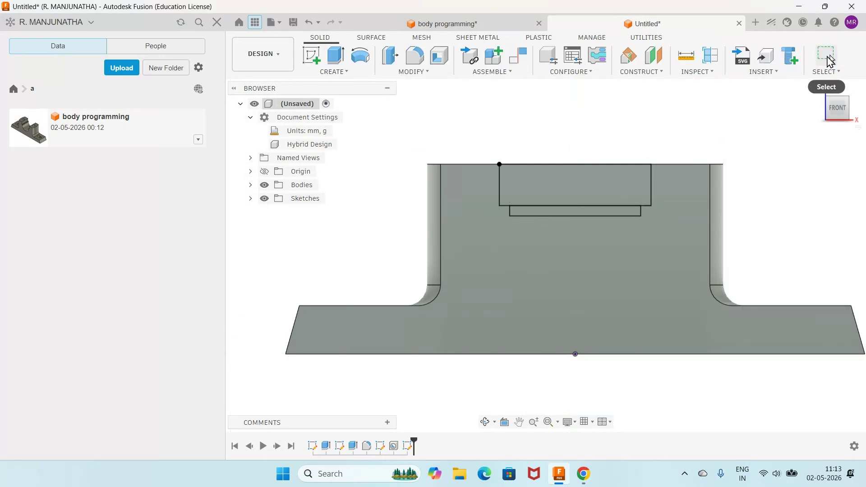
{"action": "left_click", "coordinate": [820, 88]}
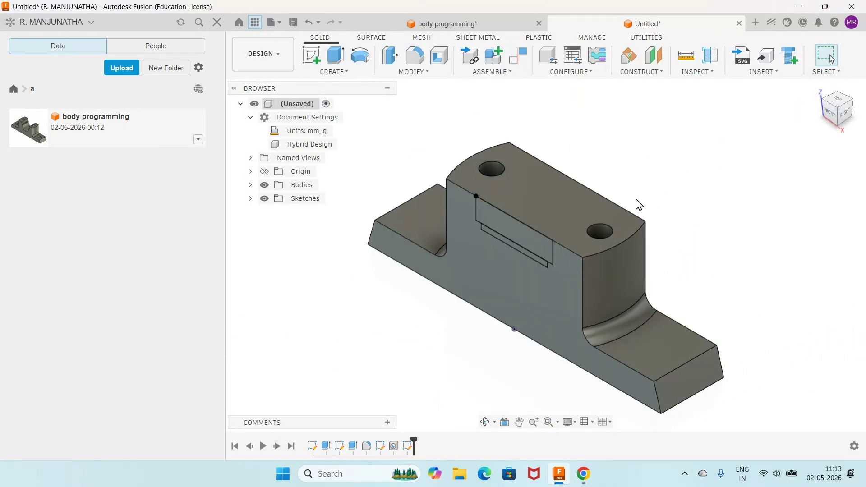
{"action": "left_click", "coordinate": [336, 56]}
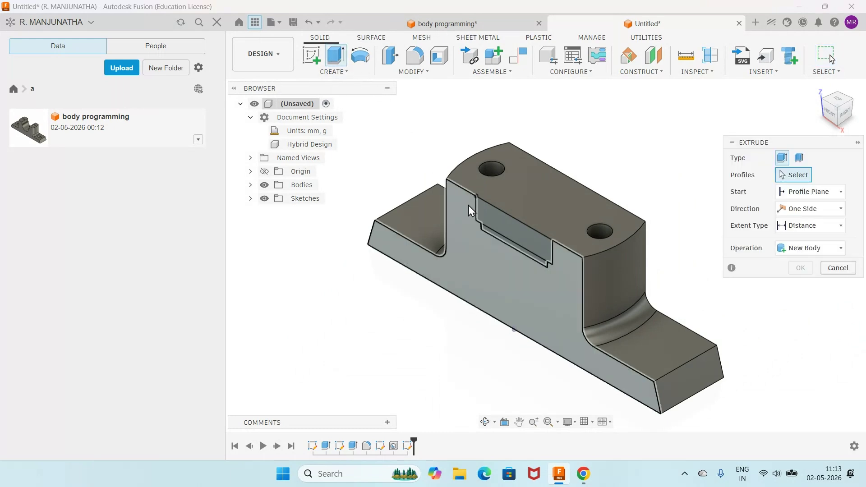
{"action": "left_click", "coordinate": [489, 214]}
{"action": "left_click", "coordinate": [494, 235]}
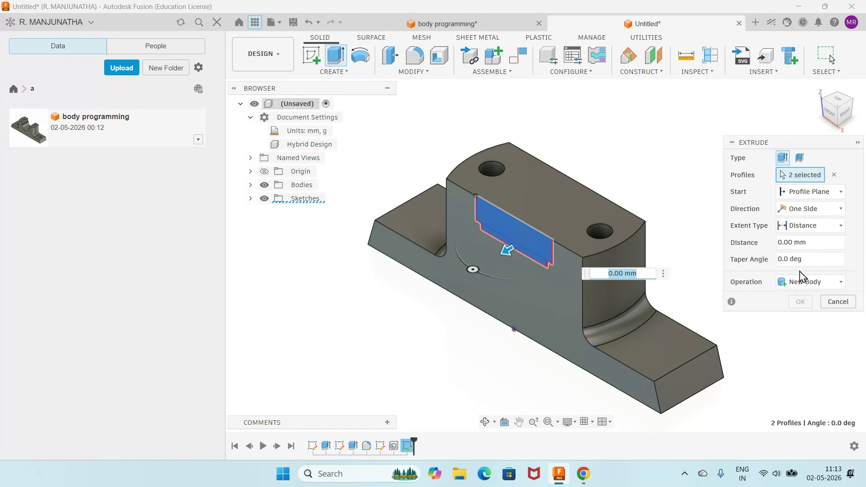
{"action": "left_click", "coordinate": [822, 226]}
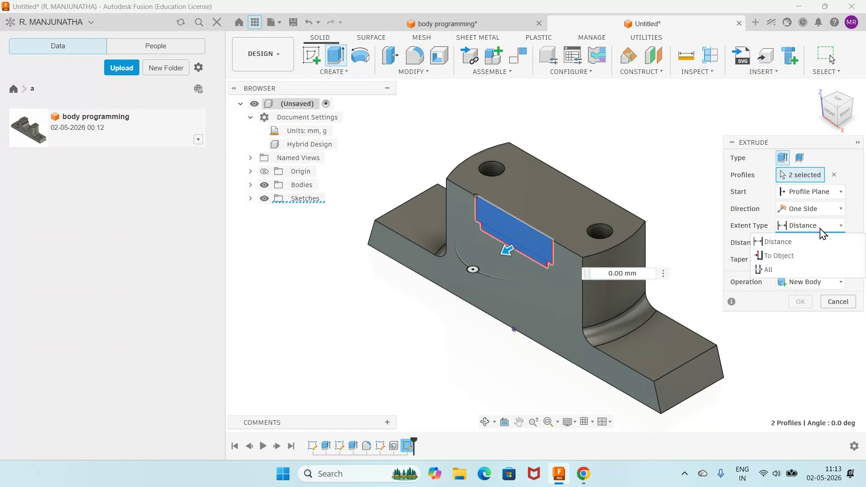
{"action": "left_click", "coordinate": [793, 270]}
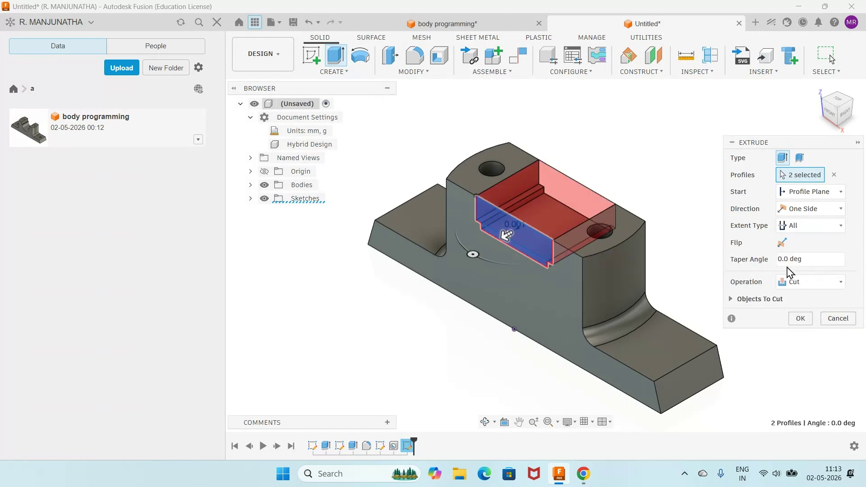
{"action": "left_click", "coordinate": [782, 243]}
{"action": "left_click", "coordinate": [799, 319]}
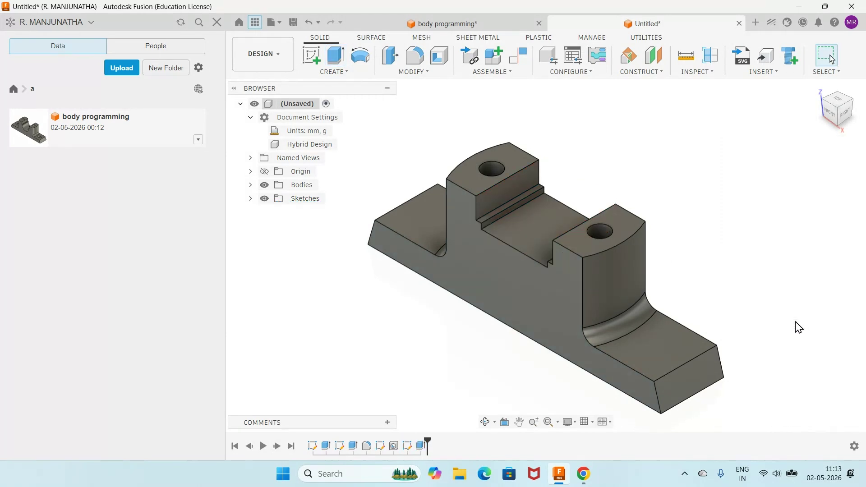
Start a sketch on the part's front face and draw a circle centred on the midpoint of the stepped cut-out's lower edge.
{"action": "scroll", "coordinate": [671, 212], "scroll_direction": "down", "scroll_amount": 3}
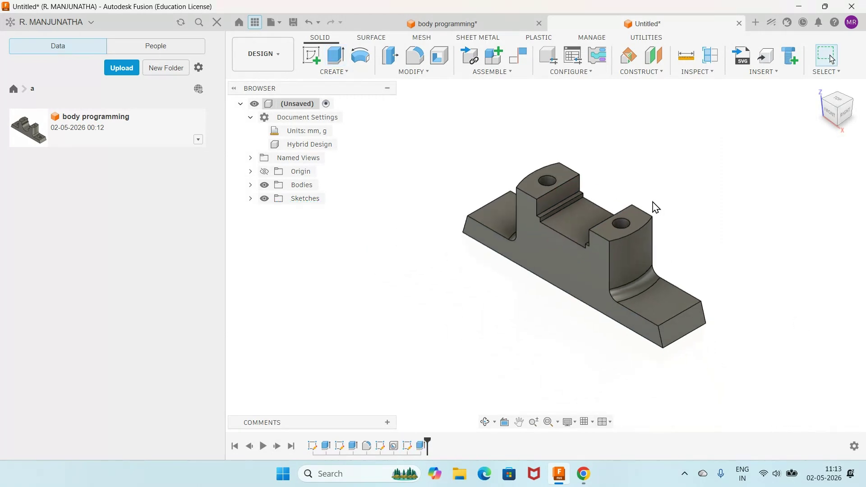
{"action": "left_click", "coordinate": [312, 57]}
{"action": "left_click", "coordinate": [545, 251]}
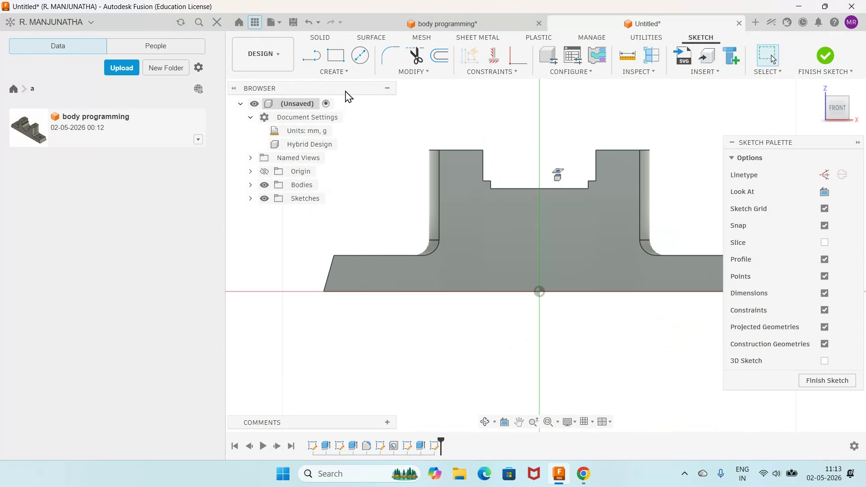
{"action": "left_click", "coordinate": [360, 55]}
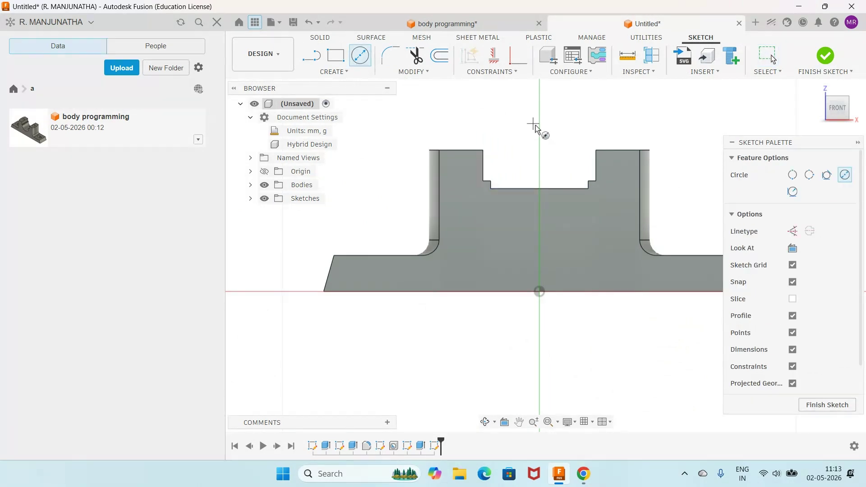
{"action": "left_click", "coordinate": [540, 189]}
{"action": "left_click", "coordinate": [543, 240]}
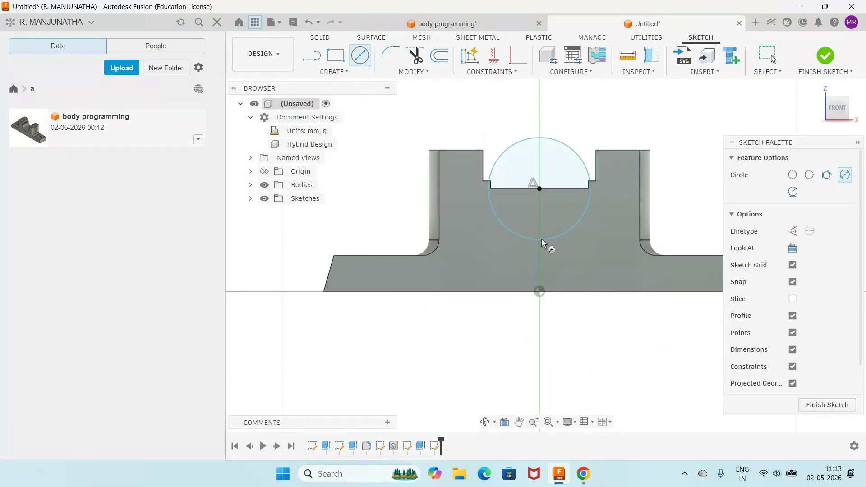
Dimension the circle's diameter as 38 mm.
{"action": "key", "text": "d"}
{"action": "left_click", "coordinate": [573, 147]}
{"action": "left_click", "coordinate": [587, 117]}
{"action": "key", "text": "BackSpace"}
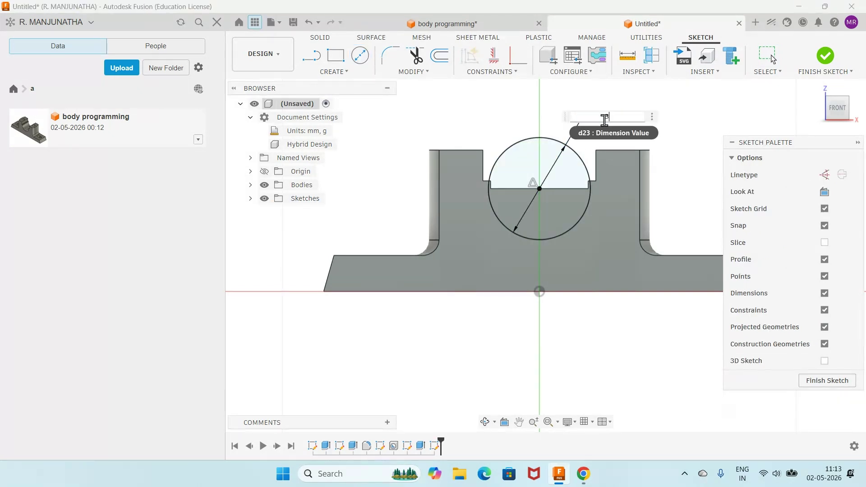
{"action": "type", "text": "38"}
{"action": "key", "text": "Return"}
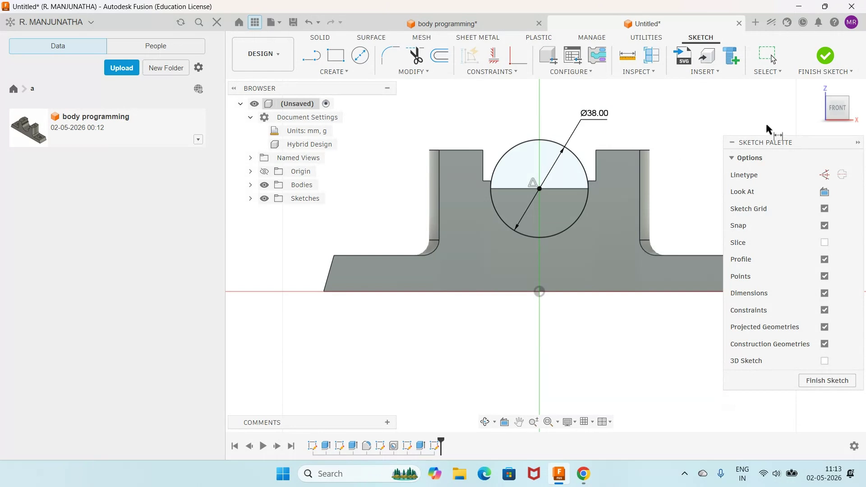
Finish the sketch and extrude the circle's lower half as a cut through the whole block with the extent type All.
{"action": "left_click", "coordinate": [826, 56]}
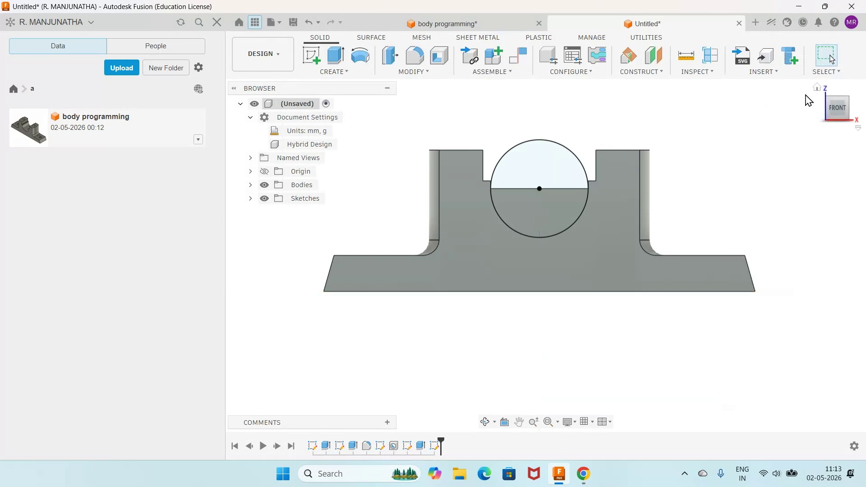
{"action": "left_click", "coordinate": [817, 87]}
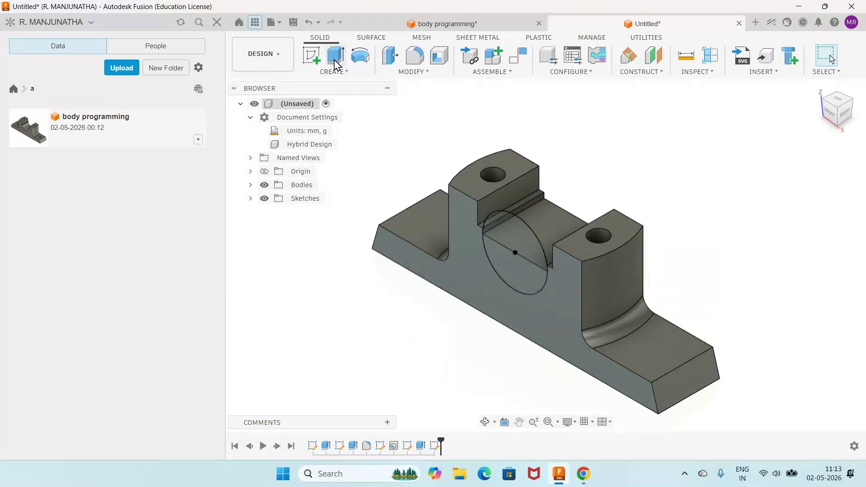
{"action": "left_click", "coordinate": [335, 56]}
{"action": "left_click", "coordinate": [505, 262]}
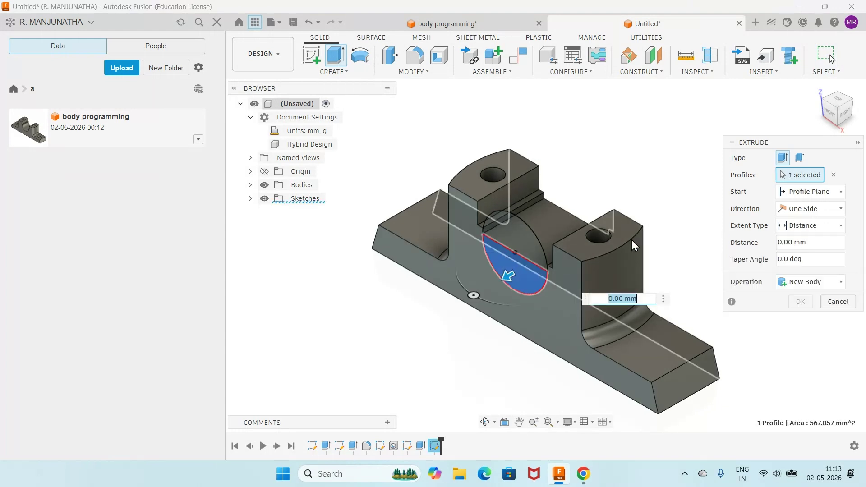
{"action": "left_click", "coordinate": [790, 226]}
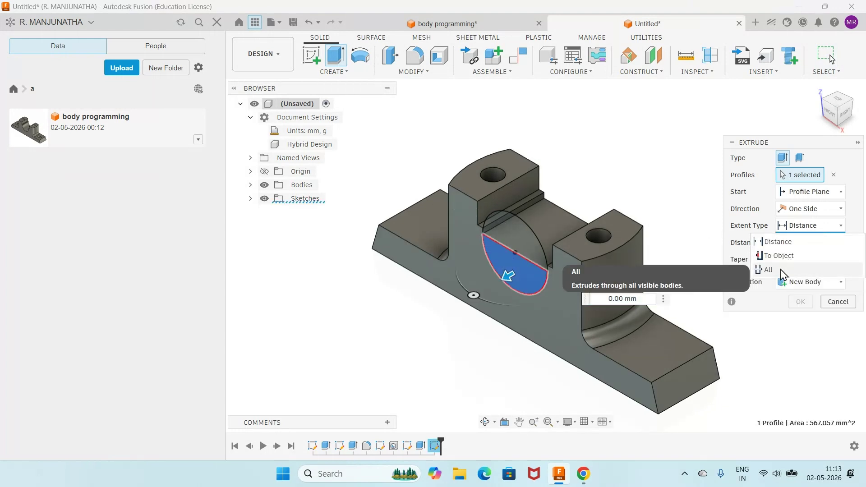
{"action": "left_click", "coordinate": [785, 271]}
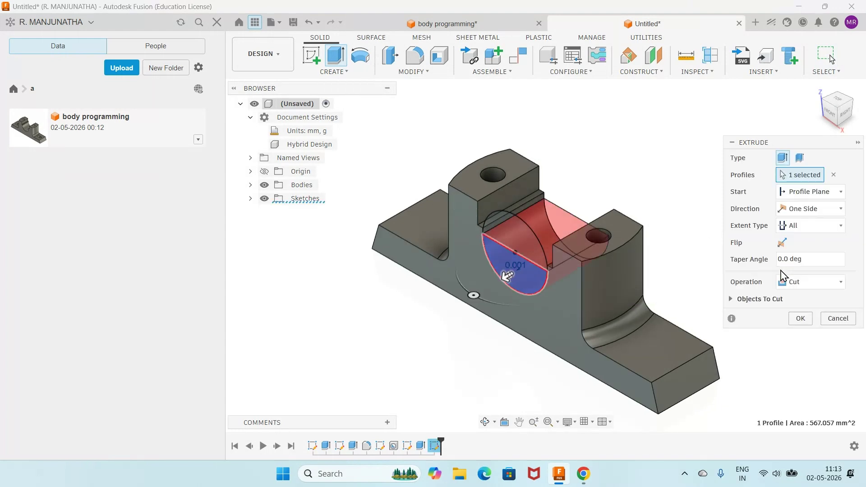
{"action": "left_click", "coordinate": [801, 318]}
{"action": "scroll", "coordinate": [543, 265], "scroll_direction": "down", "scroll_amount": 2}
{"action": "scroll", "coordinate": [543, 264], "scroll_direction": "up", "scroll_amount": 2}
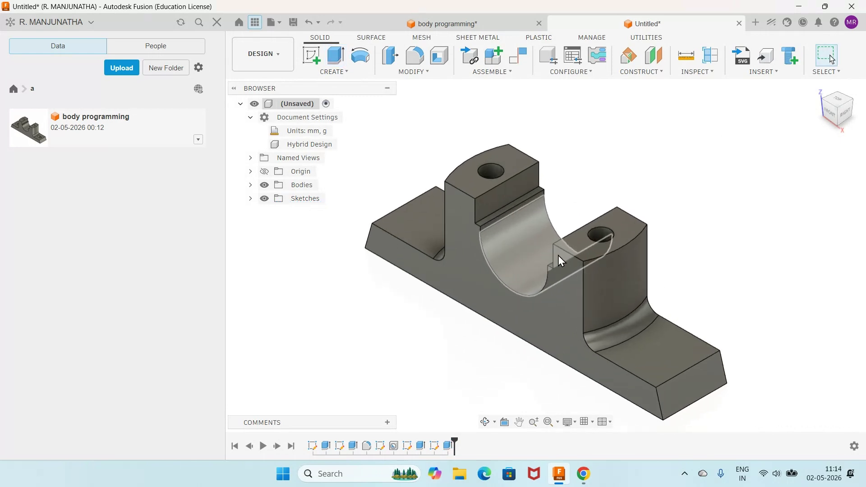
Start a sketch on the vertical origin plane inside the part, parallel to its front face.
{"action": "left_click", "coordinate": [817, 88]}
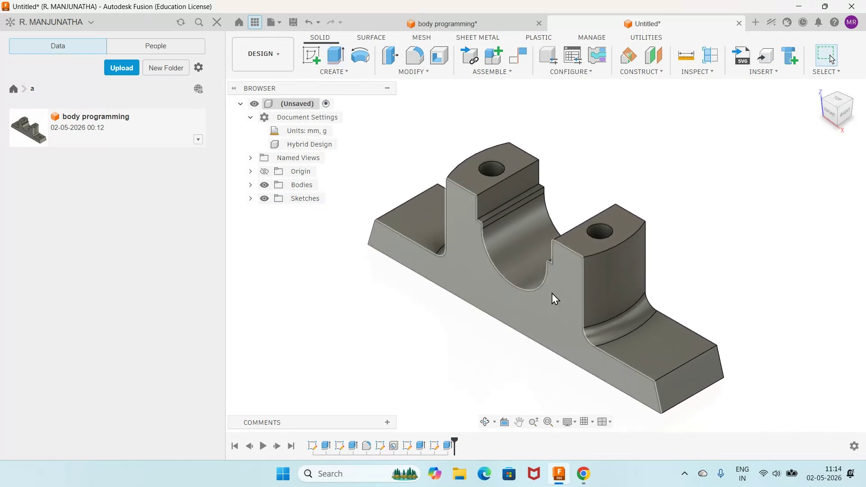
{"action": "left_click", "coordinate": [488, 424]}
{"action": "left_click_drag", "start_coordinate": [496, 363], "coordinate": [526, 354]}
{"action": "right_click", "coordinate": [526, 354]}
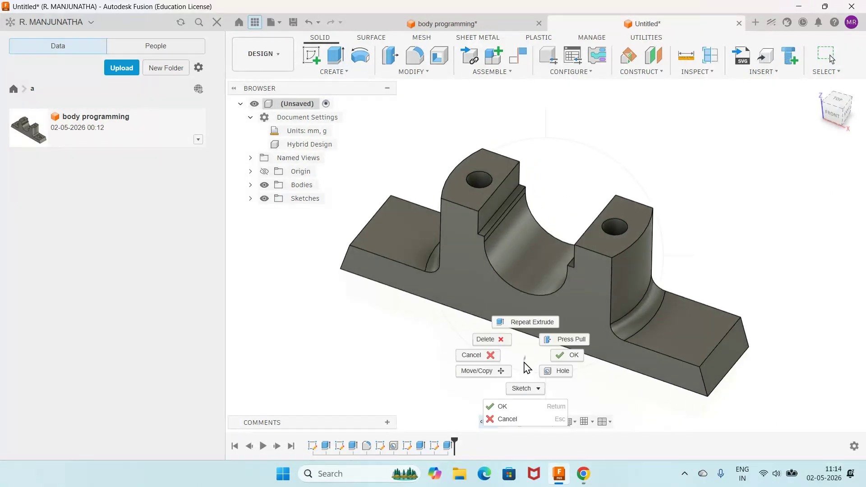
{"action": "left_click", "coordinate": [505, 407]}
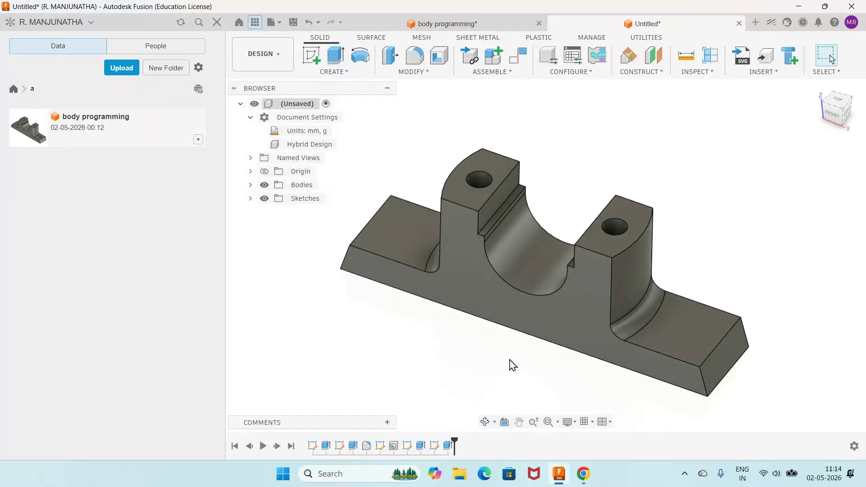
{"action": "left_click", "coordinate": [313, 58]}
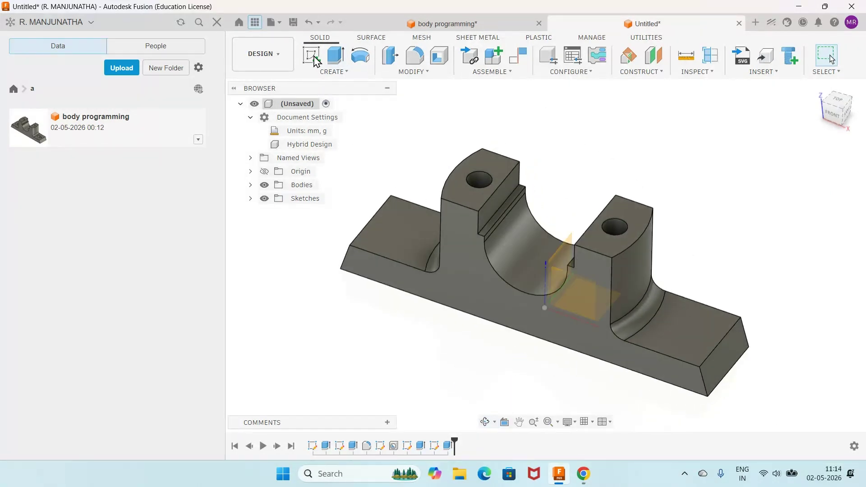
{"action": "left_click", "coordinate": [564, 272]}
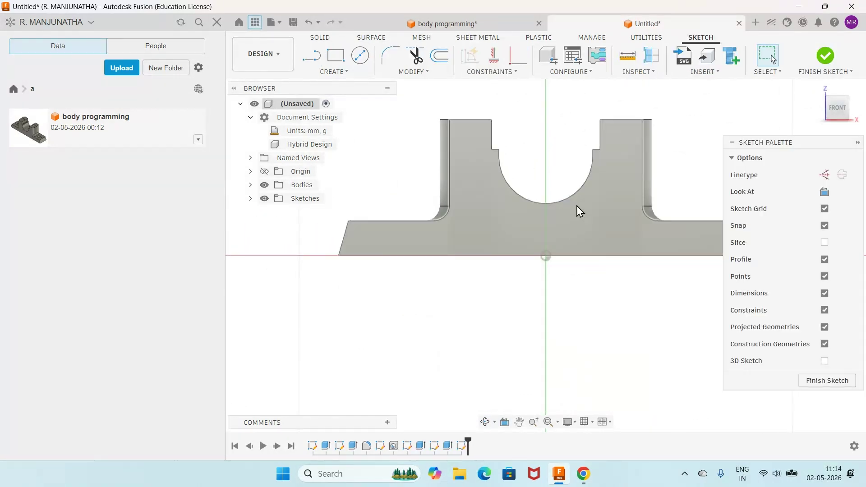
Project the whole body's outline into the sketch with the projection link on.
{"action": "scroll", "coordinate": [578, 205], "scroll_direction": "up", "scroll_amount": 3}
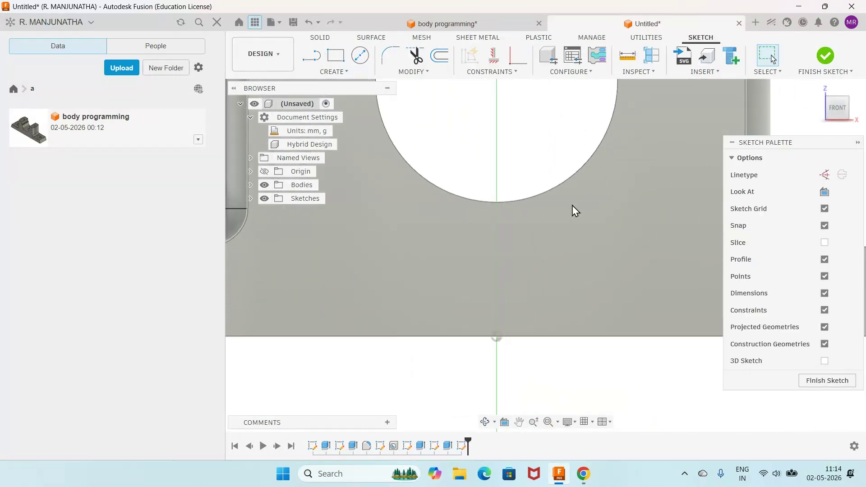
{"action": "left_click", "coordinate": [311, 55]}
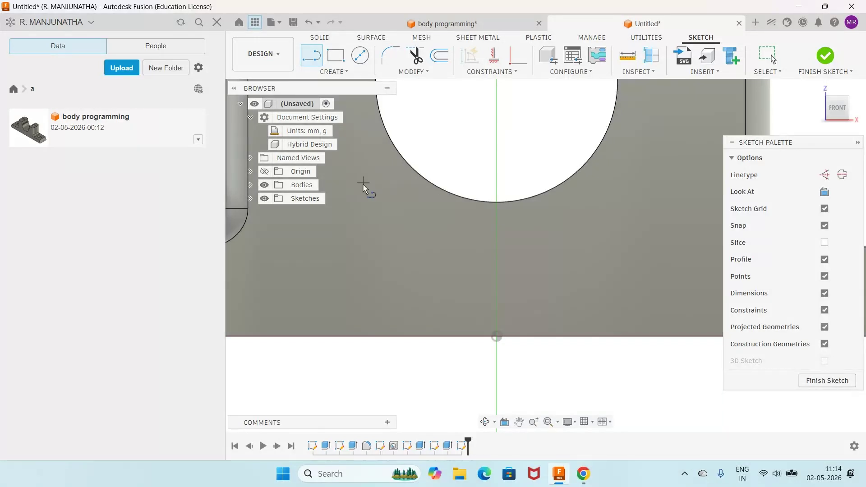
{"action": "key", "text": "Escape"}
{"action": "key", "text": "p"}
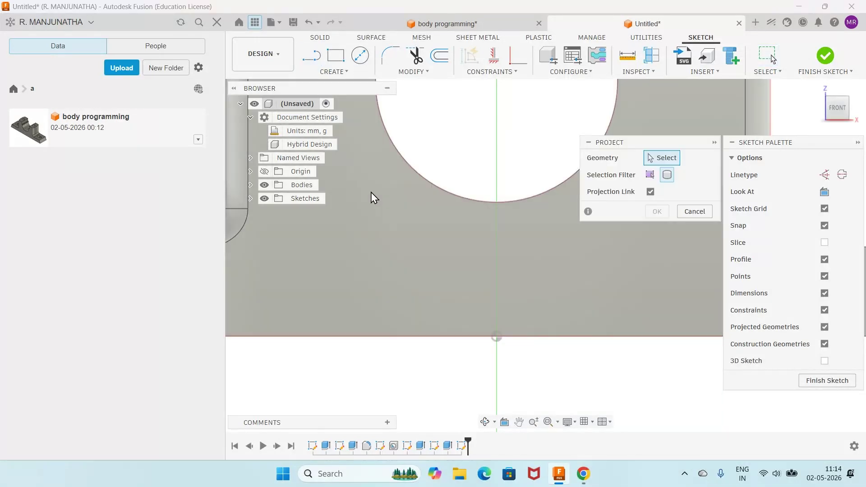
{"action": "left_click", "coordinate": [541, 262]}
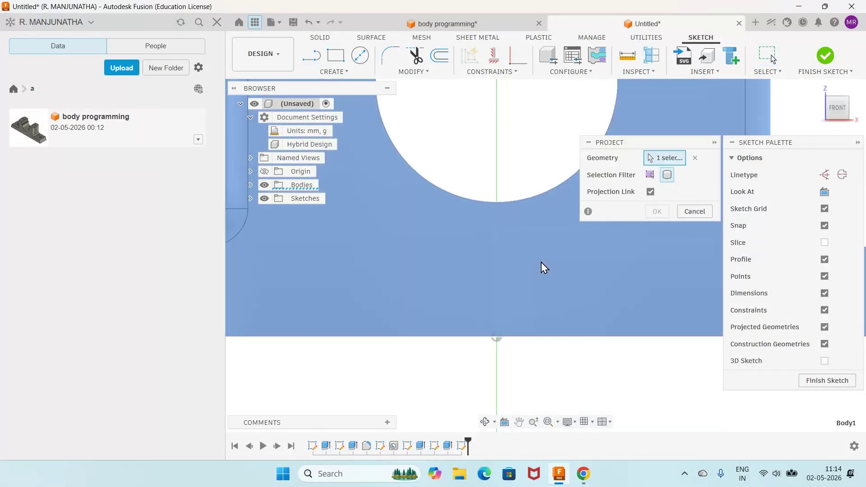
{"action": "left_click", "coordinate": [654, 215]}
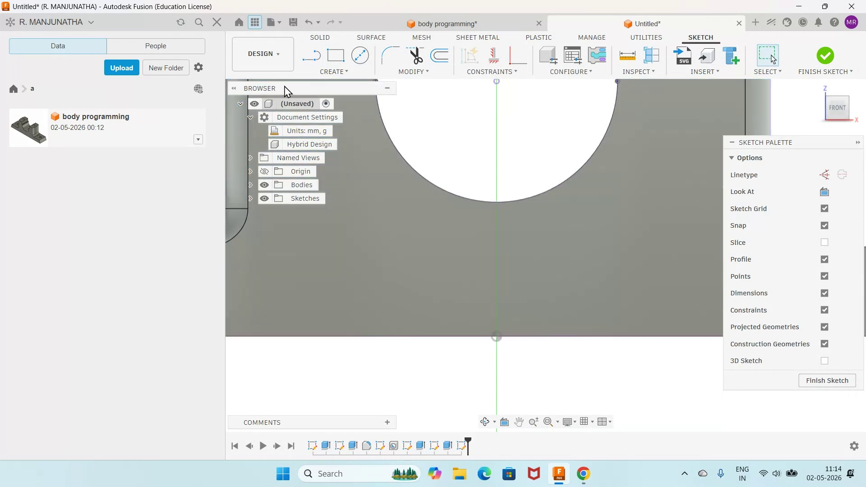
Draw a vertical line about 11 mm long down from the groove's lowest point, and a parallel line just right of it crossing the groove arc.
{"action": "left_click", "coordinate": [312, 56]}
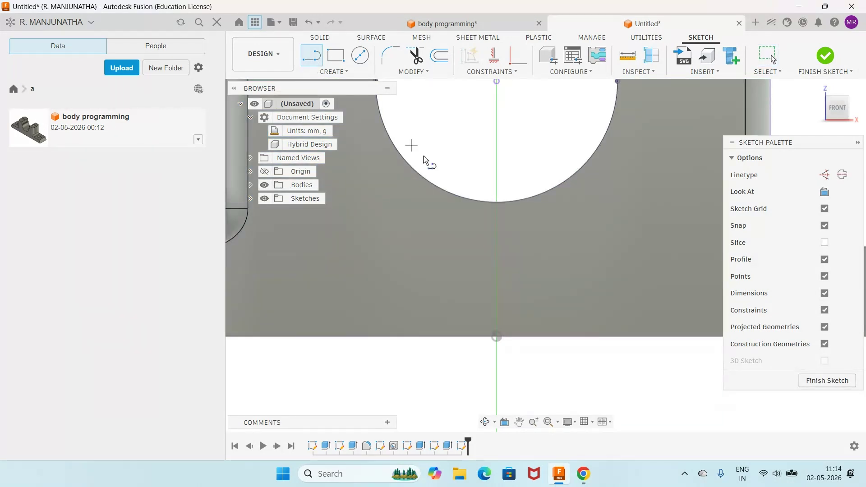
{"action": "left_click", "coordinate": [497, 203]}
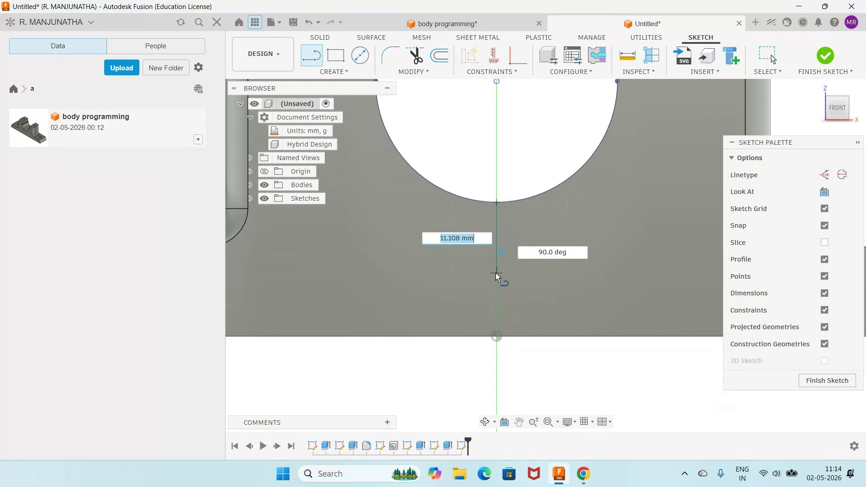
{"action": "left_click", "coordinate": [496, 272]}
{"action": "key", "text": "Escape"}
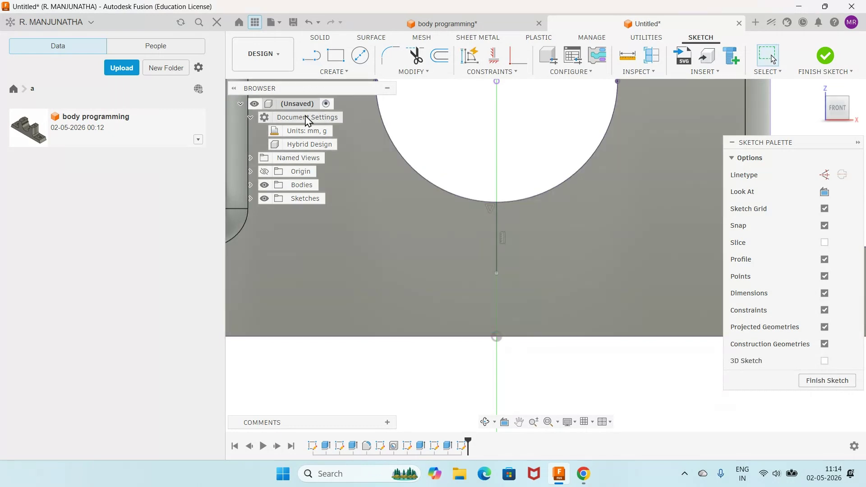
{"action": "left_click", "coordinate": [312, 56]}
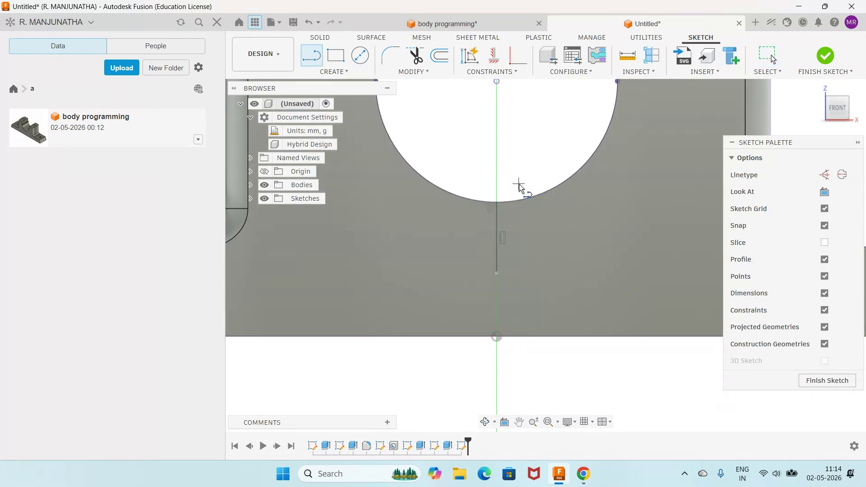
{"action": "left_click", "coordinate": [519, 185]}
{"action": "left_click", "coordinate": [518, 257]}
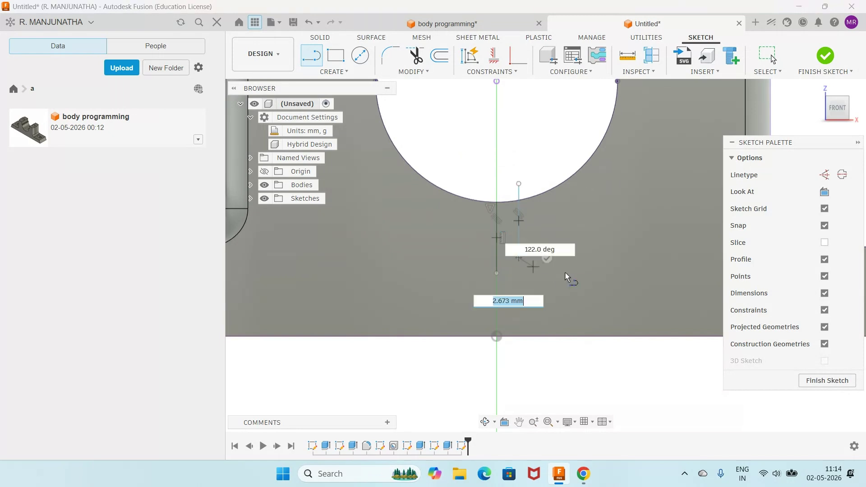
{"action": "key", "text": "Escape"}
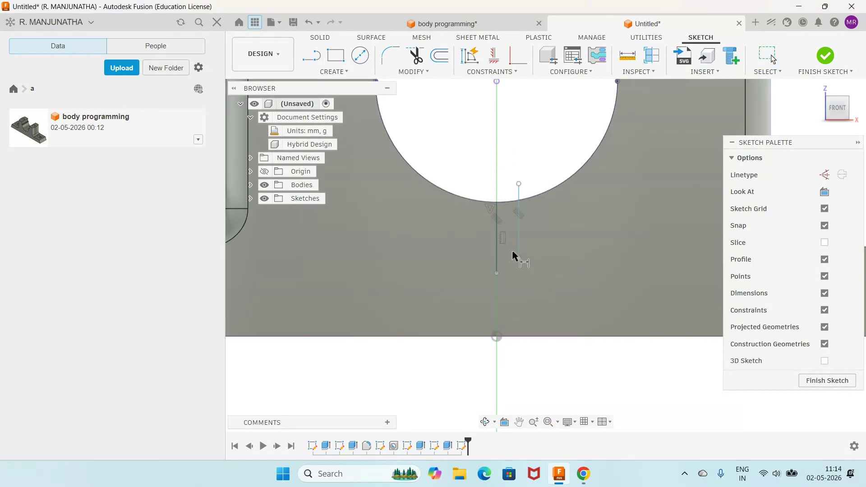
Dimension the distance between the two vertical lines as 3 mm.
{"action": "left_click", "coordinate": [497, 243]}
{"action": "left_click", "coordinate": [519, 225]}
{"action": "left_click", "coordinate": [517, 146]}
{"action": "key", "text": "Return"}
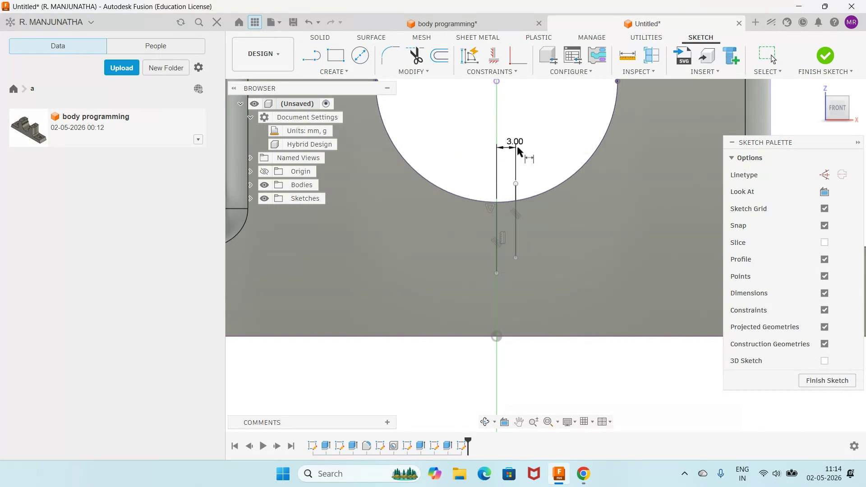
Draw a horizontal line about 10.7 mm long rightward from the groove's lowest point and a second horizontal line below it crossing both vertical lines.
{"action": "scroll", "coordinate": [551, 191], "scroll_direction": "up", "scroll_amount": 2}
{"action": "scroll", "coordinate": [550, 191], "scroll_direction": "up", "scroll_amount": 2}
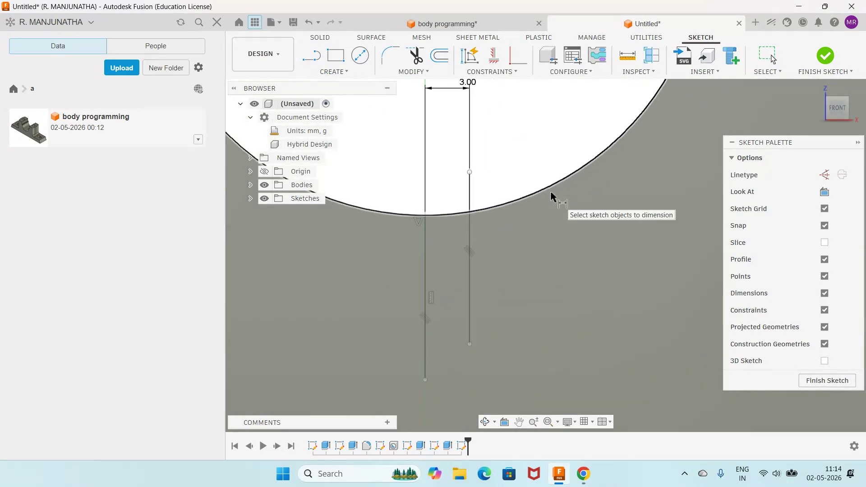
{"action": "left_click", "coordinate": [310, 58]}
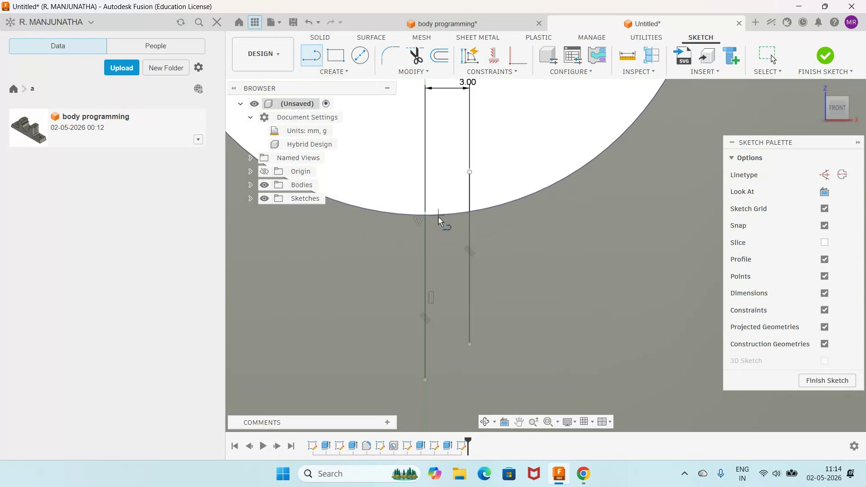
{"action": "left_click", "coordinate": [427, 218]}
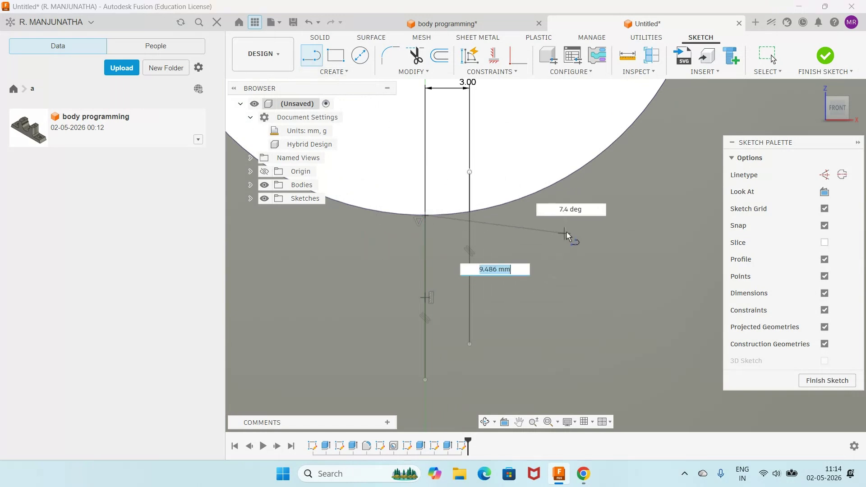
{"action": "left_click", "coordinate": [584, 215]}
{"action": "key", "text": "Escape"}
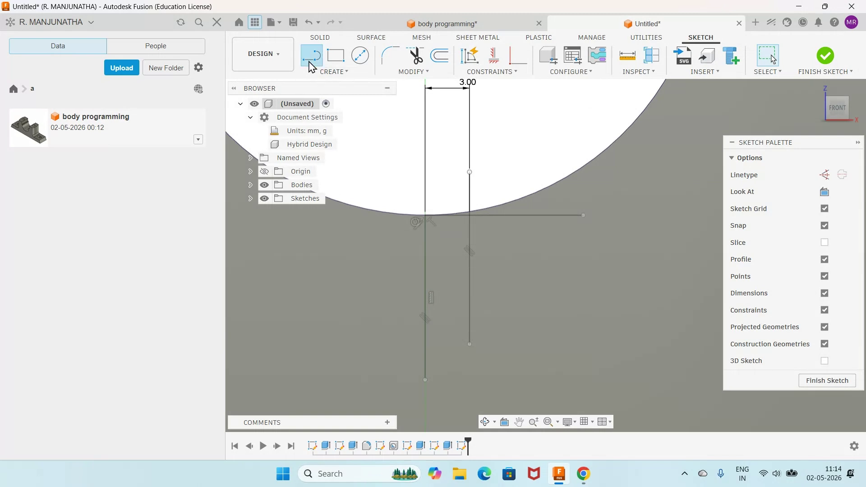
{"action": "left_click", "coordinate": [310, 57]}
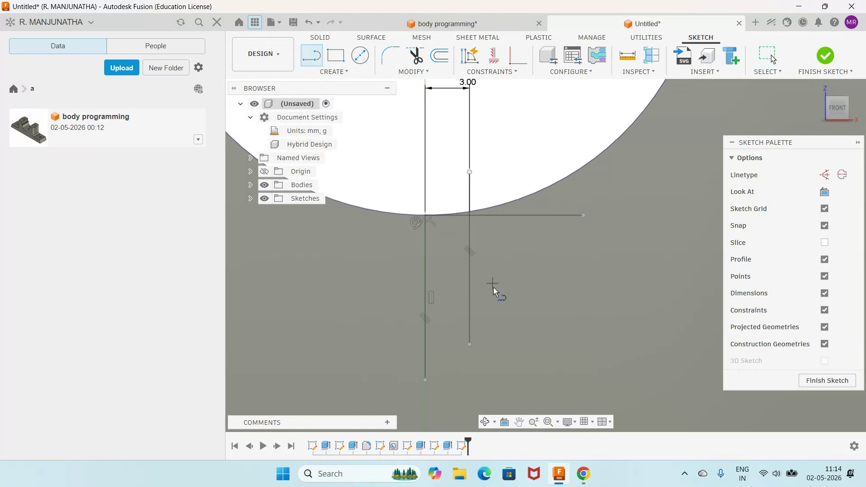
{"action": "left_click", "coordinate": [387, 302]}
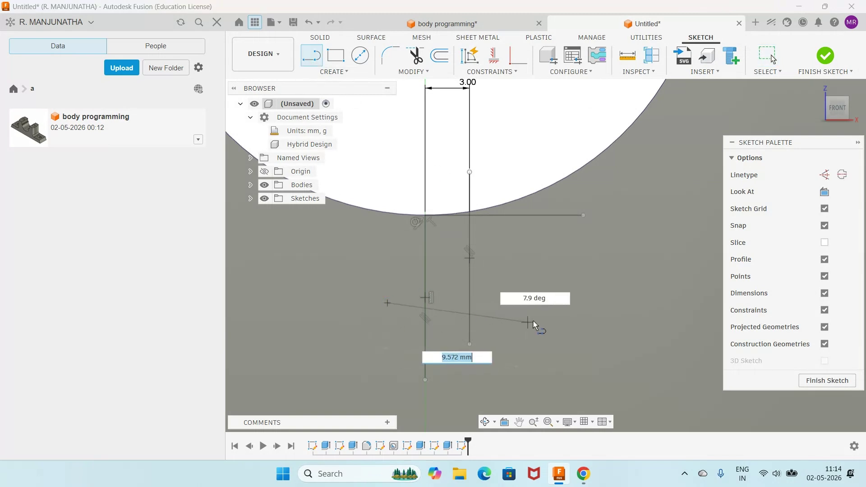
{"action": "left_click", "coordinate": [565, 303]}
{"action": "key", "text": "Escape"}
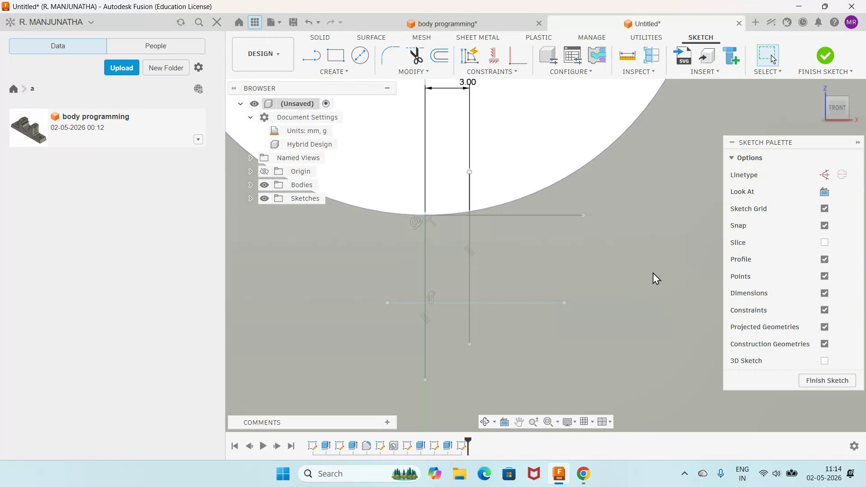
Dimension the distance between the two horizontal lines as 6 mm.
{"action": "left_click", "coordinate": [503, 215]}
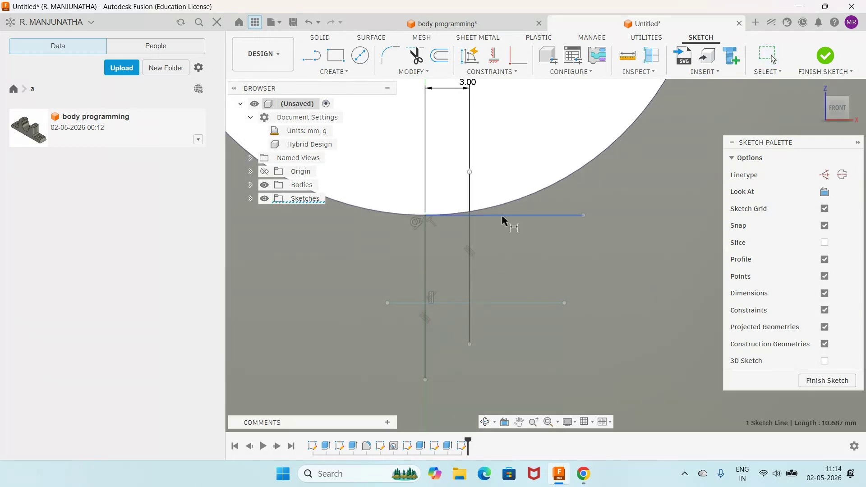
{"action": "left_click", "coordinate": [503, 303]}
{"action": "left_click", "coordinate": [535, 267]}
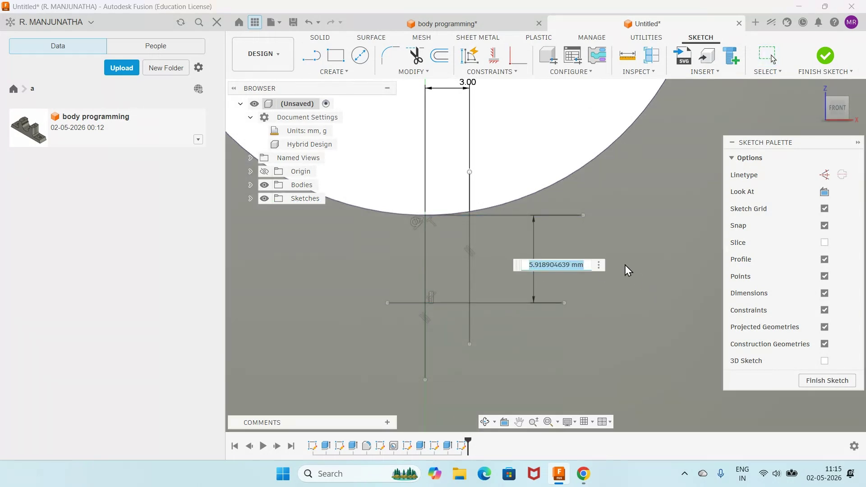
{"action": "type", "text": "6"}
{"action": "key", "text": "Return"}
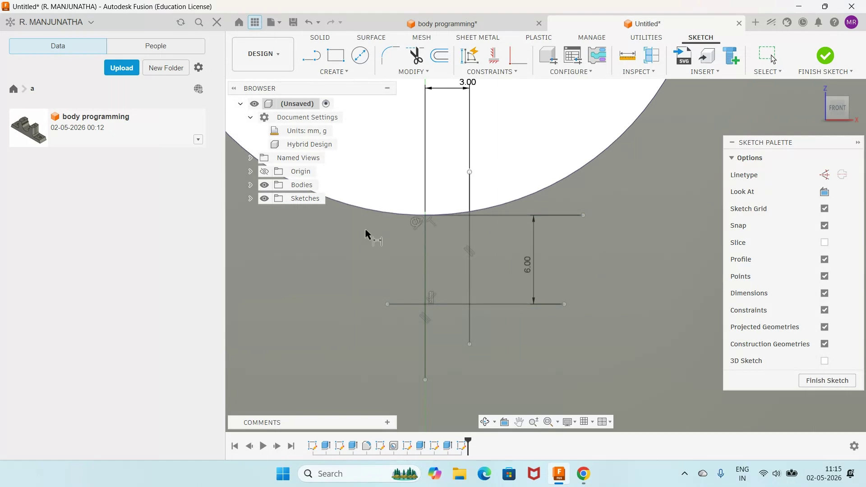
Draw a line slanting down-left from where the lower horizontal line meets the right vertical line, and dimension it at 30° to the horizontal.
{"action": "left_click", "coordinate": [311, 55]}
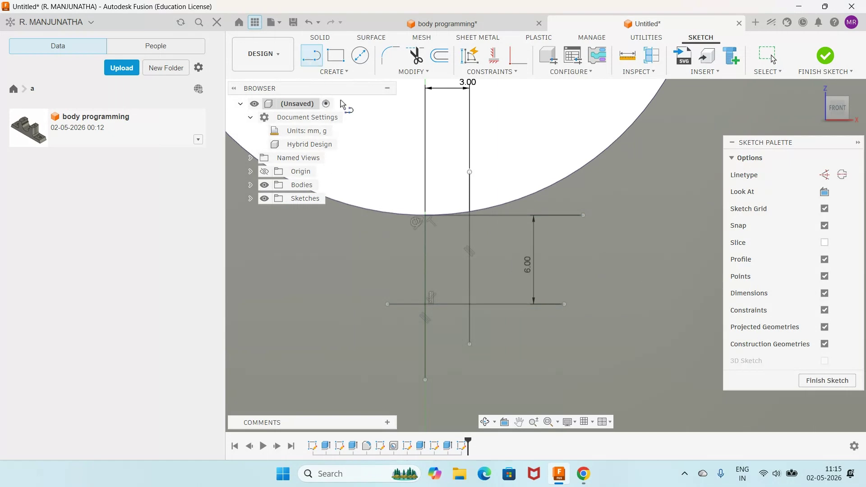
{"action": "left_click", "coordinate": [470, 305]}
{"action": "left_click", "coordinate": [381, 348]}
{"action": "key", "text": "d"}
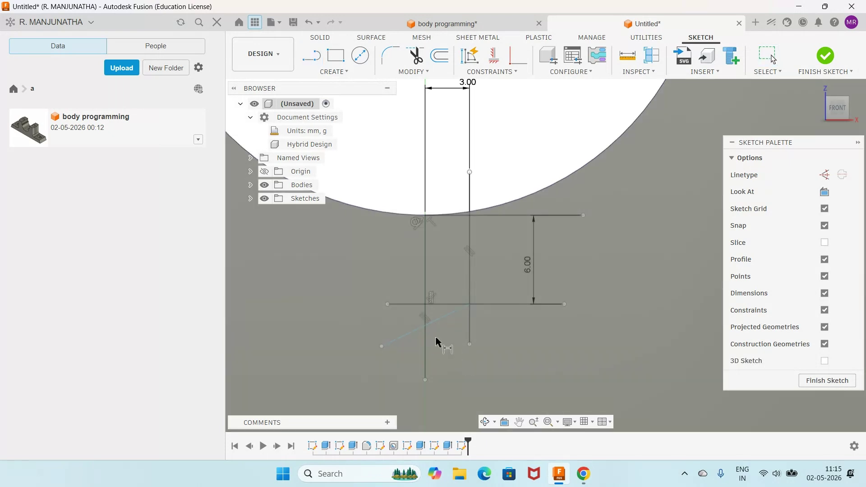
{"action": "left_click", "coordinate": [407, 304]}
{"action": "left_click", "coordinate": [413, 332]}
{"action": "left_click", "coordinate": [351, 320]}
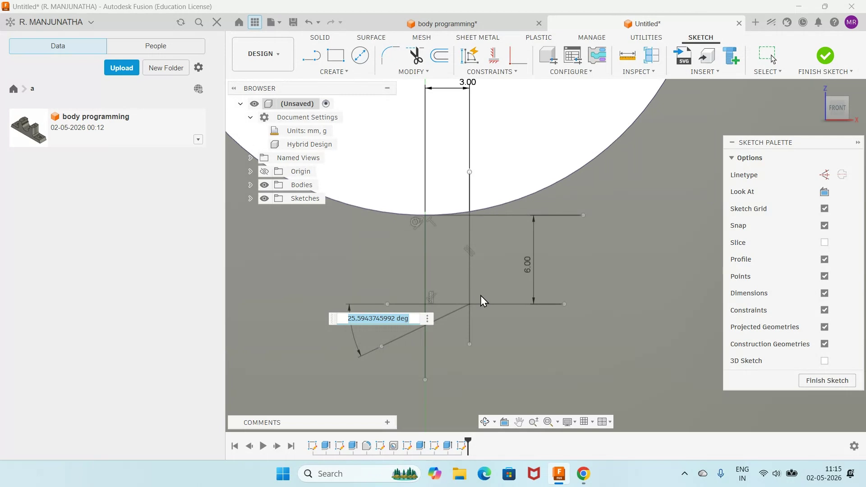
{"action": "type", "text": "30"}
{"action": "key", "text": "Return"}
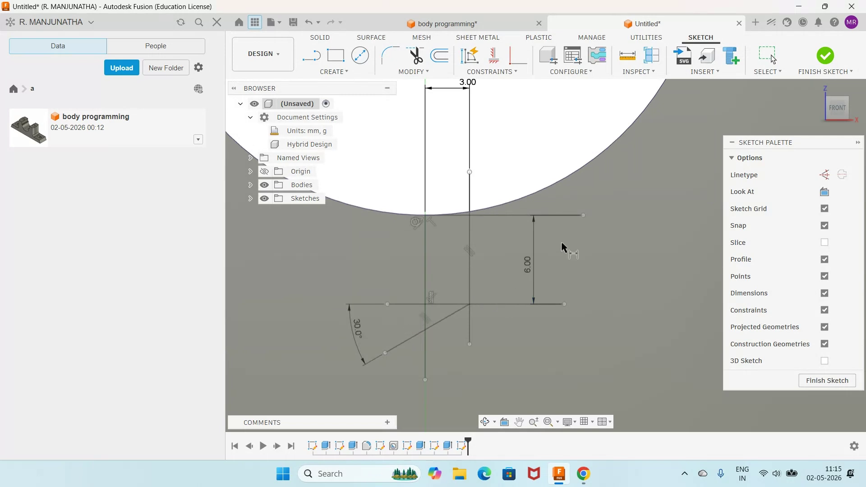
Draw a short horizontal line just above the groove's lowest point, crossing both vertical lines.
{"action": "left_click", "coordinate": [312, 55]}
{"action": "left_click", "coordinate": [407, 193]}
{"action": "left_click", "coordinate": [484, 194]}
{"action": "key", "text": "Escape"}
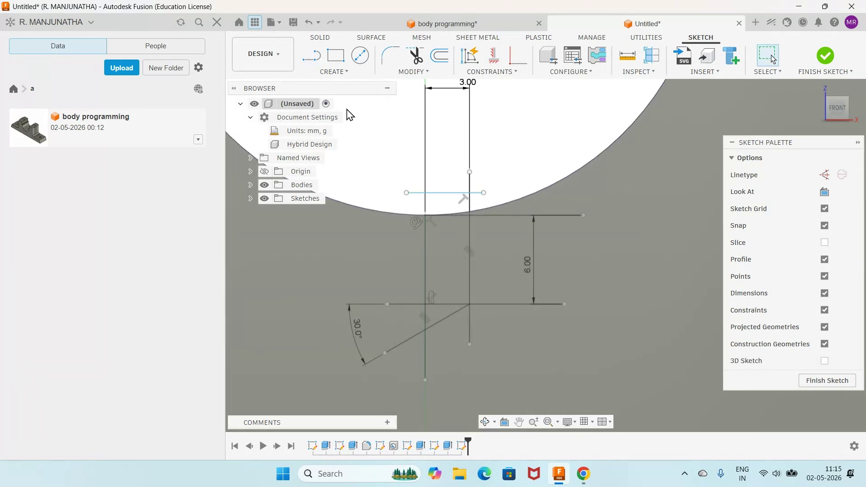
Hide all the bodies so only the sketch geometry remains displayed.
{"action": "left_click", "coordinate": [264, 185]}
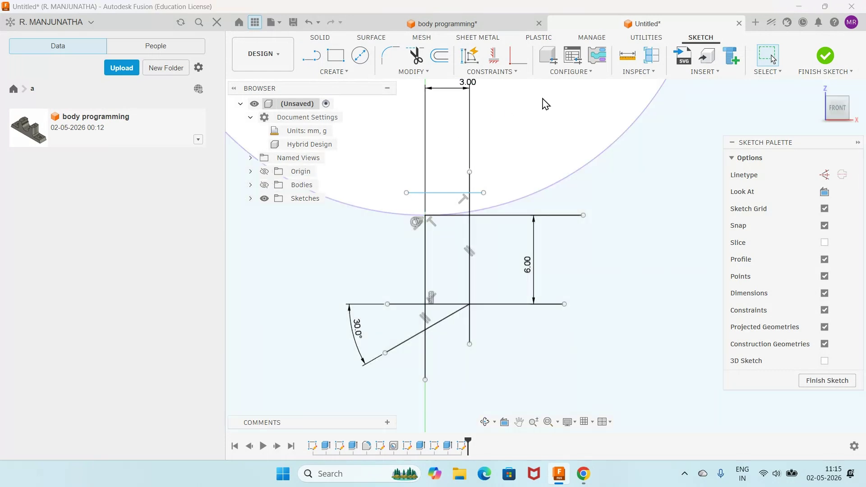
{"action": "left_click", "coordinate": [415, 56]}
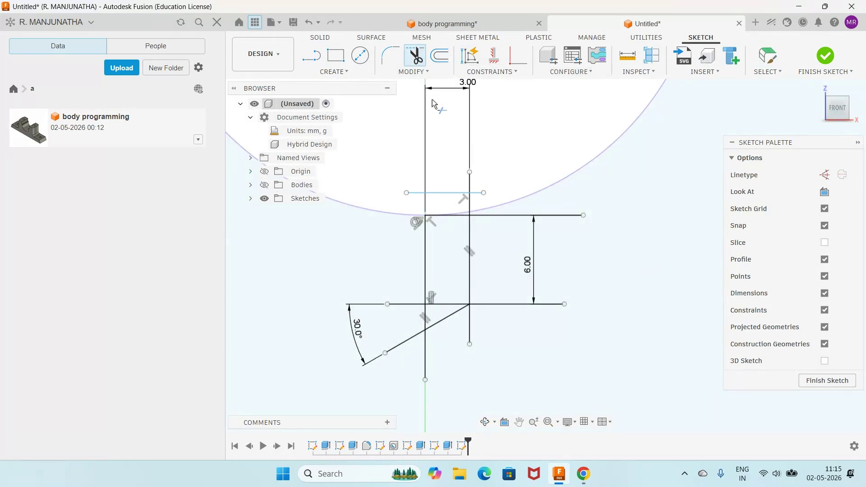
{"action": "left_click", "coordinate": [420, 199]}
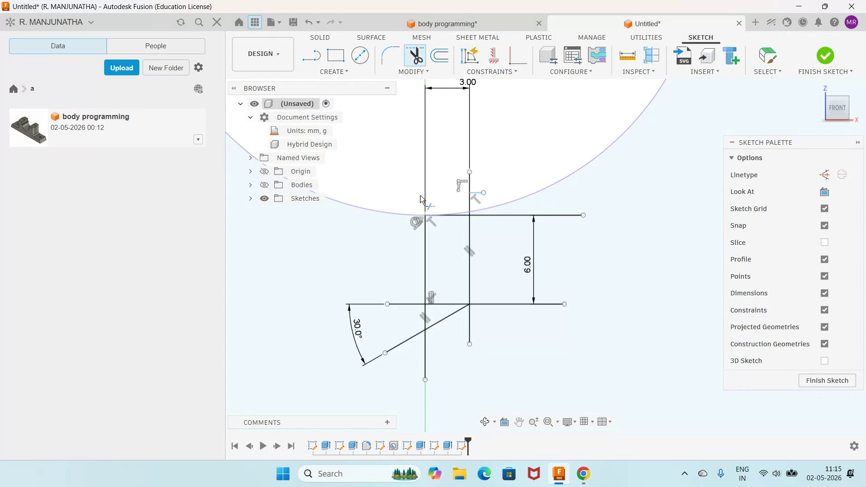
{"action": "key", "text": "Escape"}
{"action": "key", "text": "ctrl+z"}
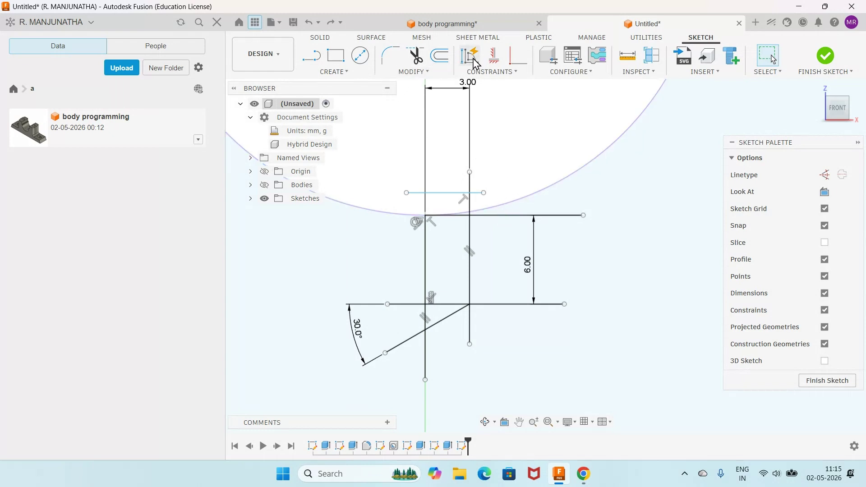
Trim the short upper line's overhangs beyond both vertical lines and the right vertical line's end above it.
{"action": "left_click", "coordinate": [416, 55]}
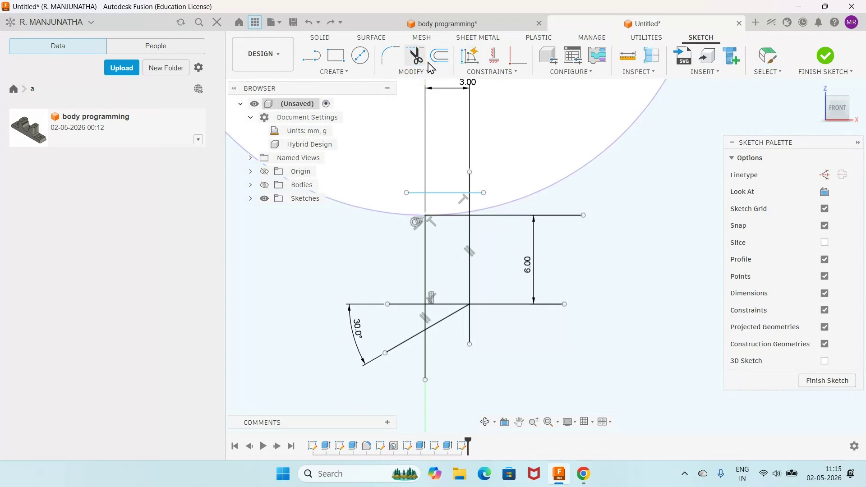
{"action": "left_click", "coordinate": [470, 185]}
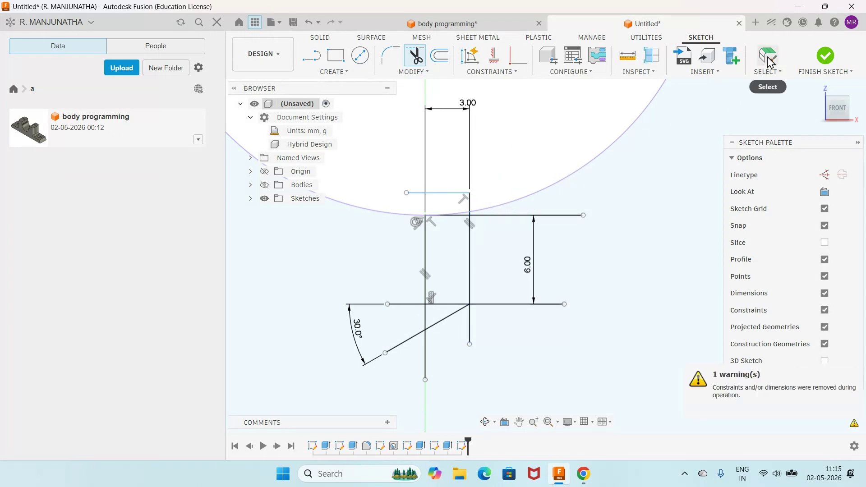
{"action": "left_click", "coordinate": [411, 72]}
{"action": "left_click", "coordinate": [400, 140]}
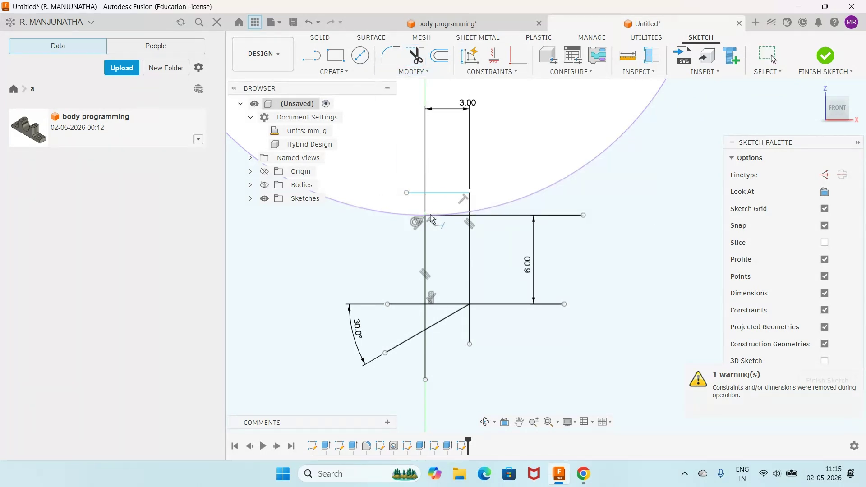
{"action": "left_click", "coordinate": [423, 217]}
{"action": "left_click", "coordinate": [416, 57]}
{"action": "left_click", "coordinate": [415, 193]}
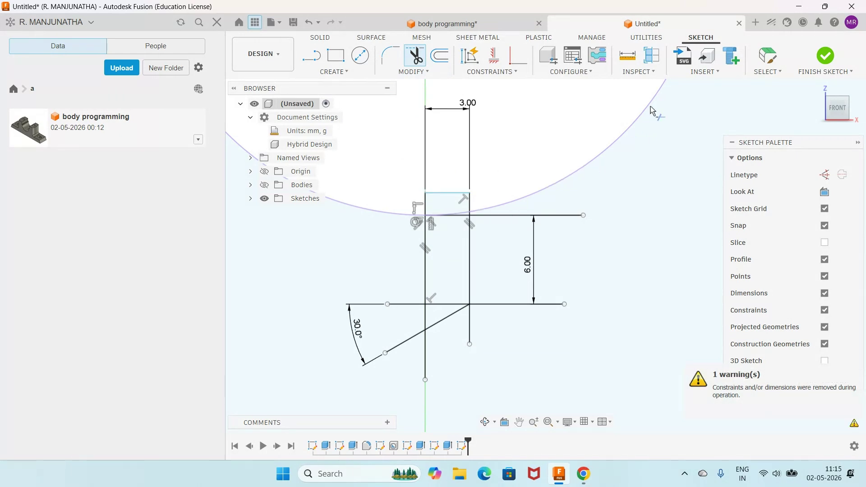
Delete the horizontal line at the groove's lowest point and the longer horizontal line below it.
{"action": "left_click", "coordinate": [768, 55]}
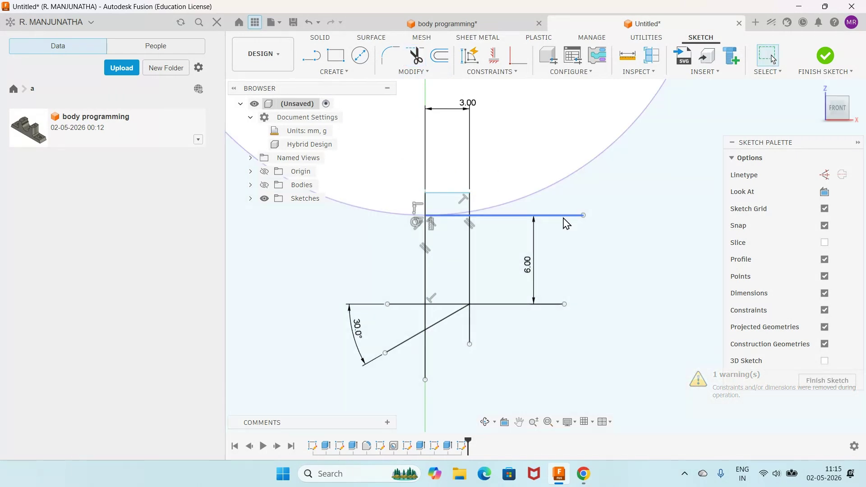
{"action": "left_click", "coordinate": [566, 221]}
{"action": "key", "text": "Delete"}
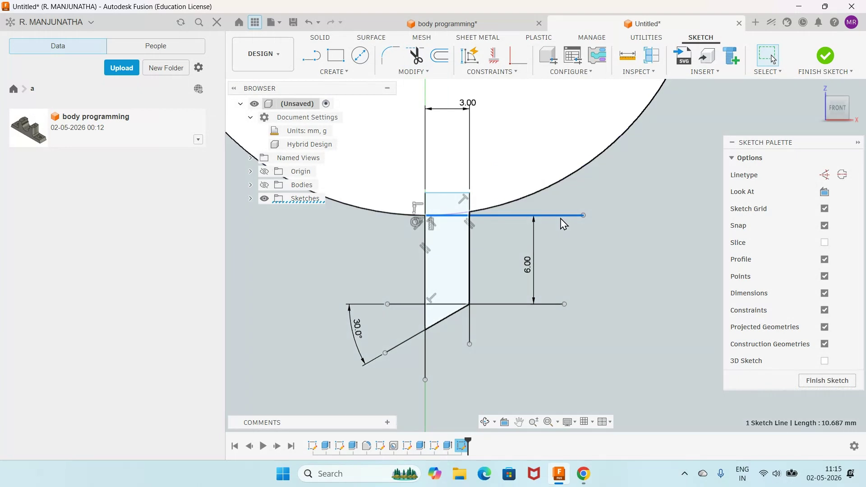
{"action": "left_click", "coordinate": [513, 303]}
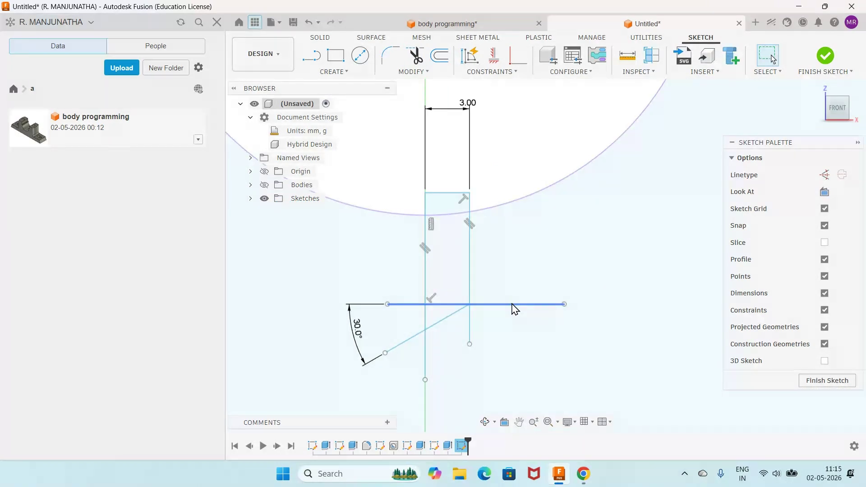
{"action": "key", "text": "Delete"}
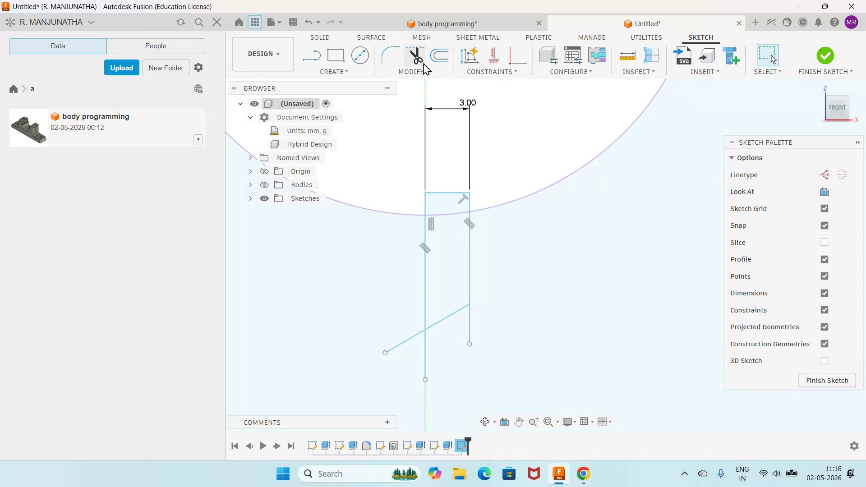
Trim the slanted line beyond the left vertical line and both vertical lines below the slanted line, and finish the sketch.
{"action": "left_click", "coordinate": [417, 56]}
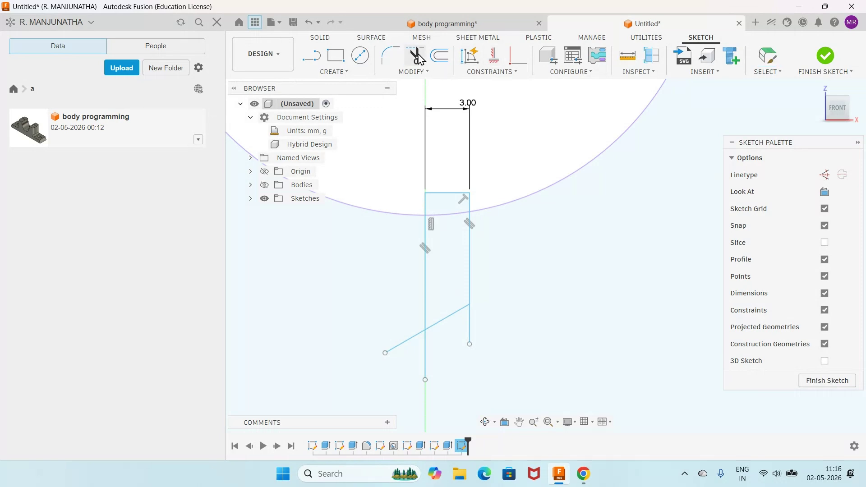
{"action": "left_click", "coordinate": [410, 341]}
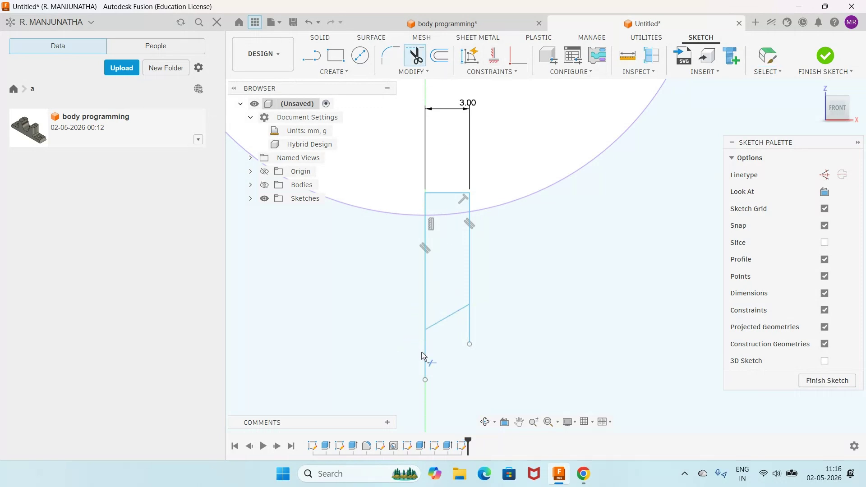
{"action": "left_click", "coordinate": [422, 351]}
{"action": "left_click", "coordinate": [464, 342]}
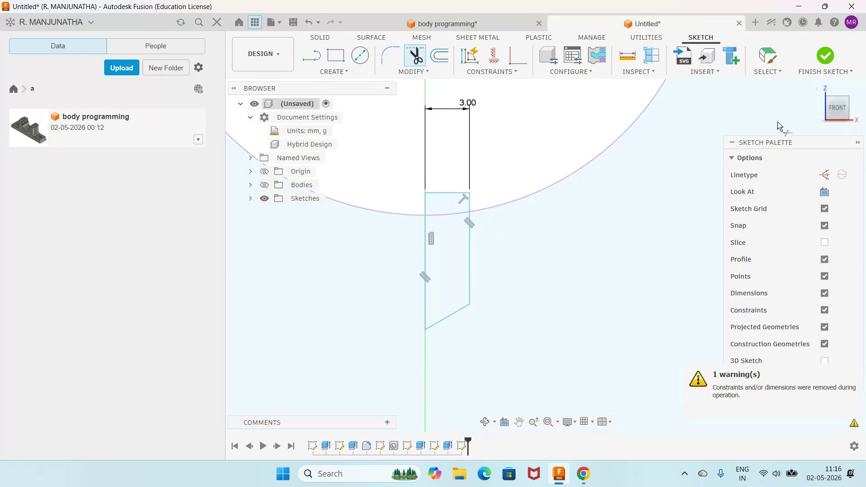
{"action": "left_click", "coordinate": [826, 56]}
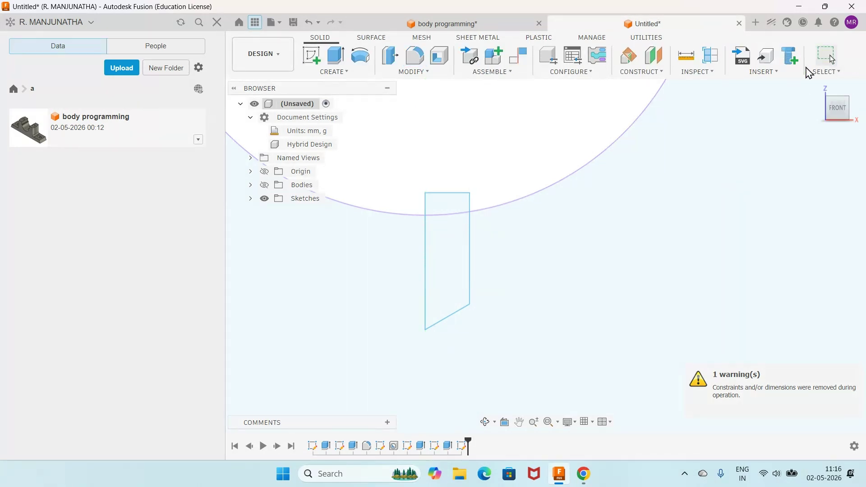
Revolve the pointed profile below the groove arc 360° about its left vertical edge as a cut into the displayed body.
{"action": "left_click", "coordinate": [264, 185]}
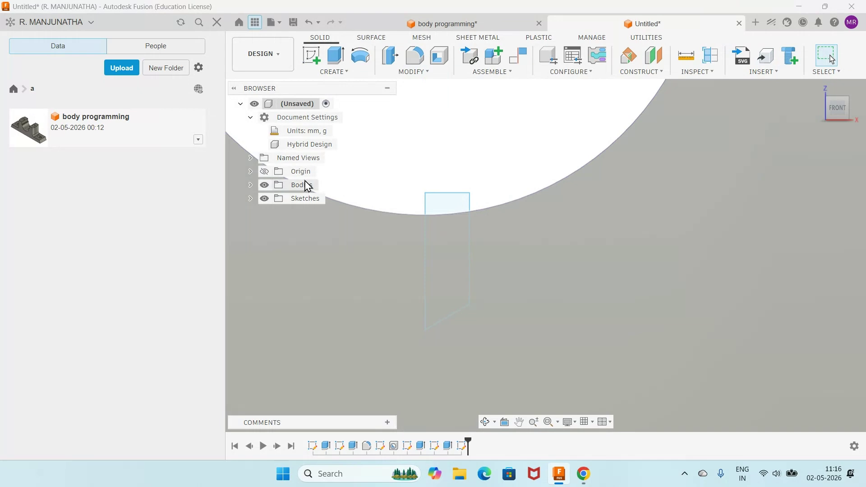
{"action": "left_click", "coordinate": [362, 58]}
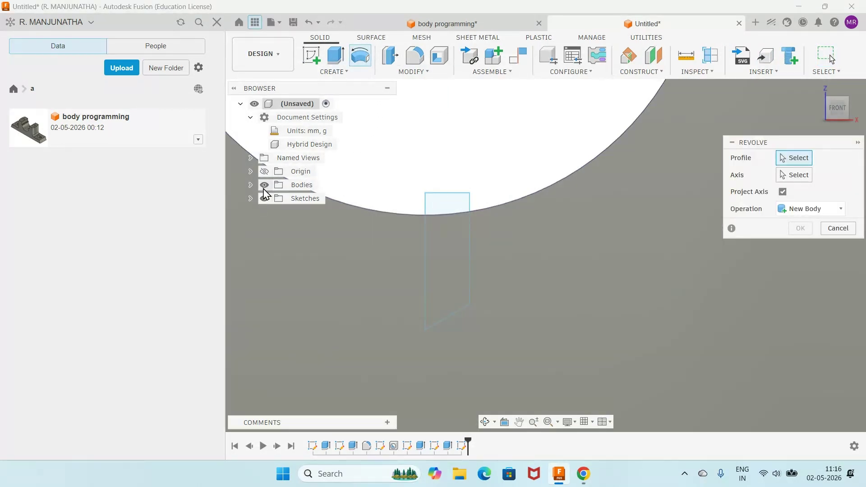
{"action": "left_click", "coordinate": [264, 185]}
{"action": "left_click", "coordinate": [455, 263]}
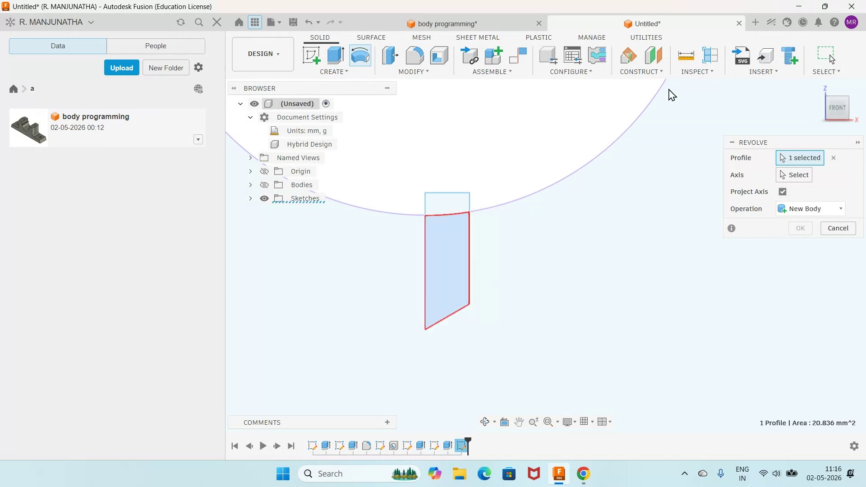
{"action": "left_click", "coordinate": [788, 178]}
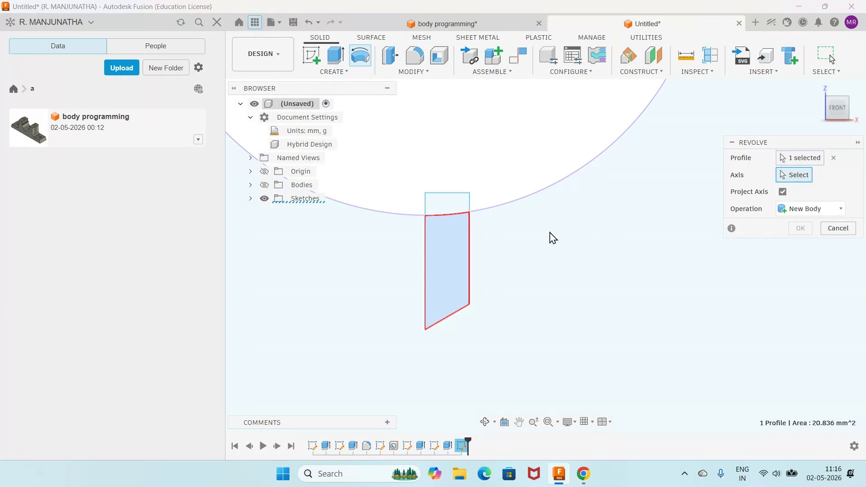
{"action": "left_click", "coordinate": [425, 253]}
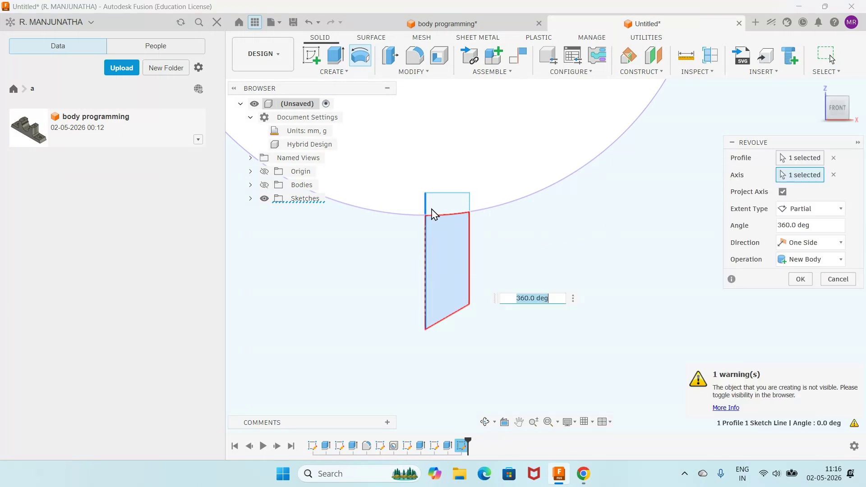
{"action": "left_click", "coordinate": [264, 184]}
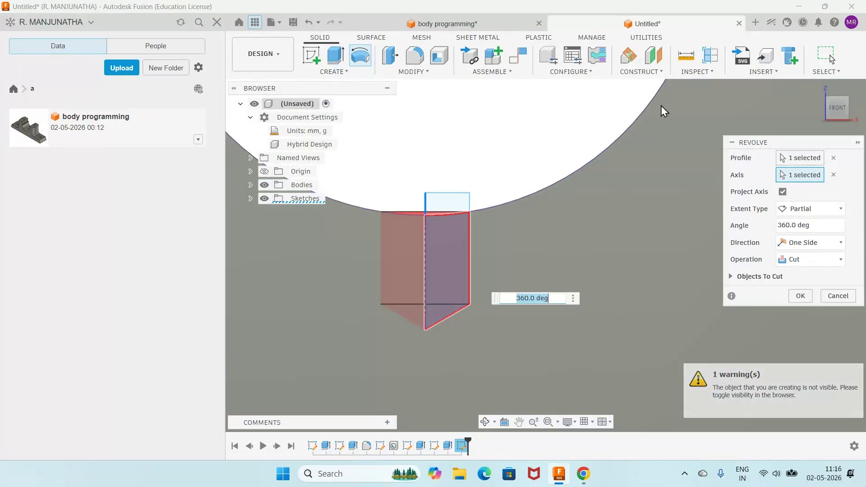
{"action": "left_click", "coordinate": [800, 296]}
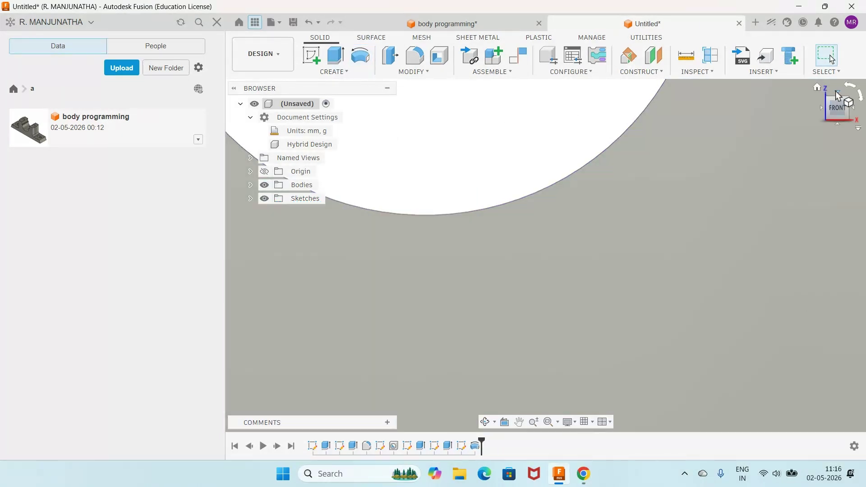
Start a new sketch on the flat top face of the base's left end.
{"action": "left_click", "coordinate": [819, 90]}
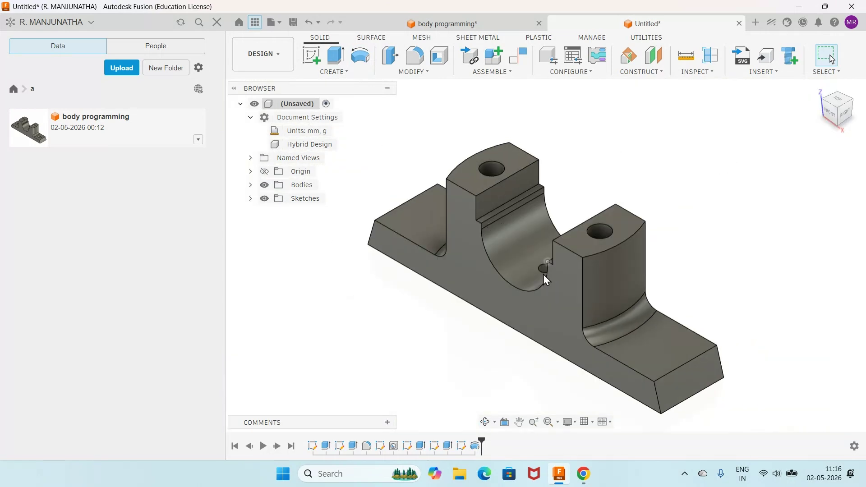
{"action": "left_click", "coordinate": [485, 422]}
{"action": "left_click_drag", "start_coordinate": [511, 344], "coordinate": [537, 351]}
{"action": "right_click", "coordinate": [540, 357]}
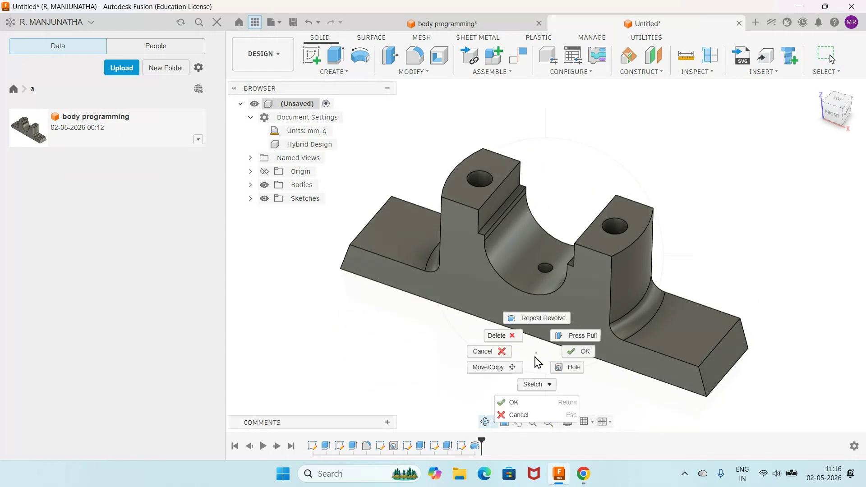
{"action": "left_click", "coordinate": [516, 401]}
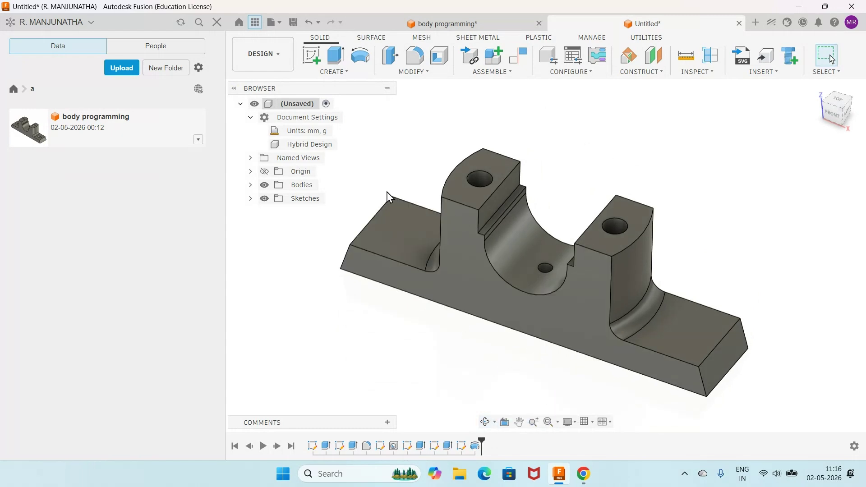
{"action": "left_click", "coordinate": [312, 58]}
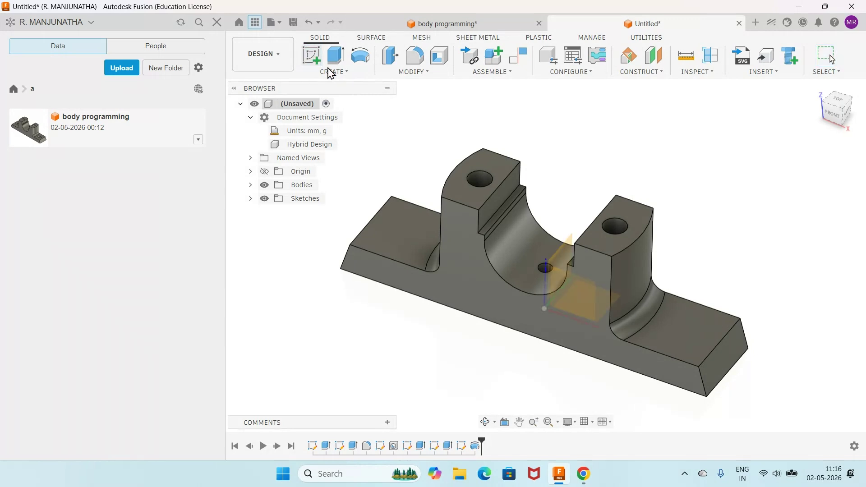
{"action": "left_click", "coordinate": [398, 236]}
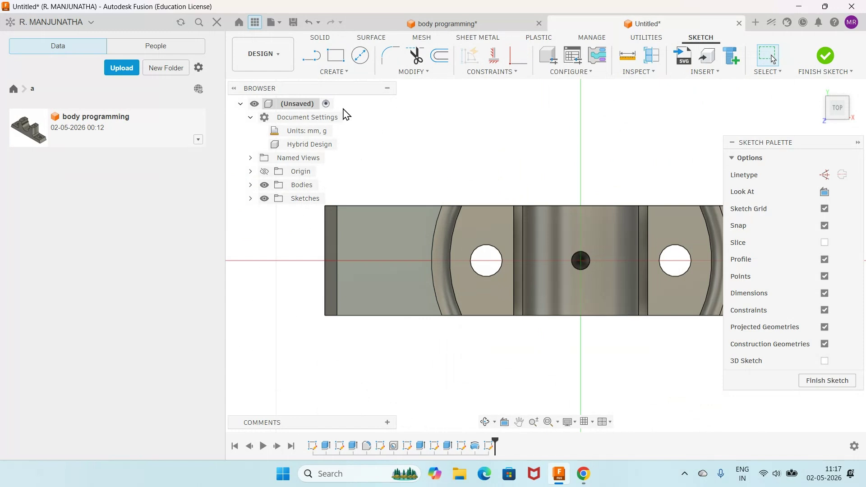
Place a sketch point about 66.5 mm left of the origin on the base's left end and constrain it horizontally to the origin.
{"action": "left_click", "coordinate": [348, 73]}
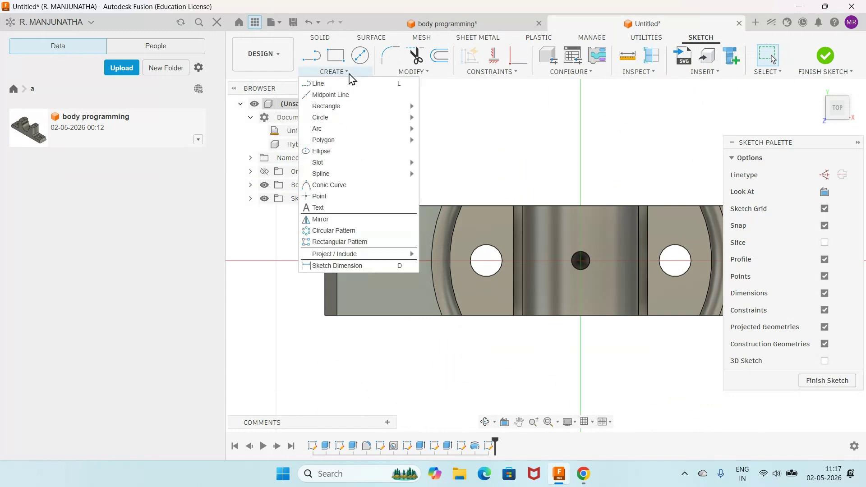
{"action": "left_click", "coordinate": [324, 198]}
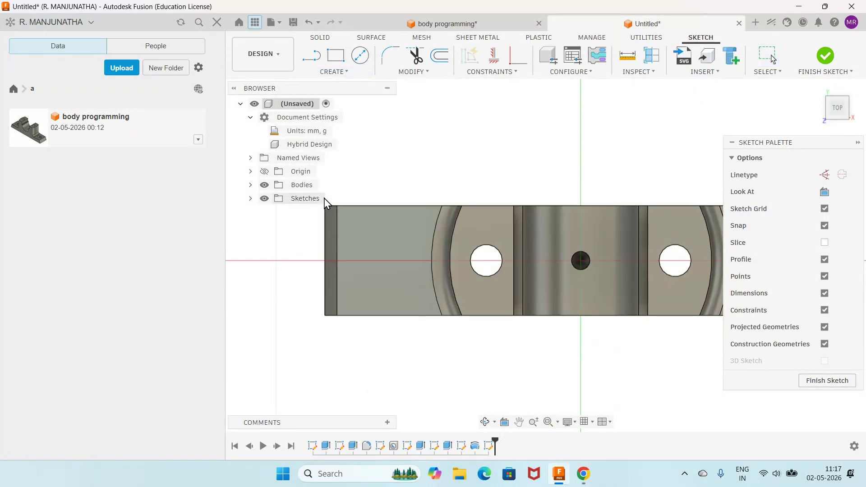
{"action": "left_click", "coordinate": [378, 260]}
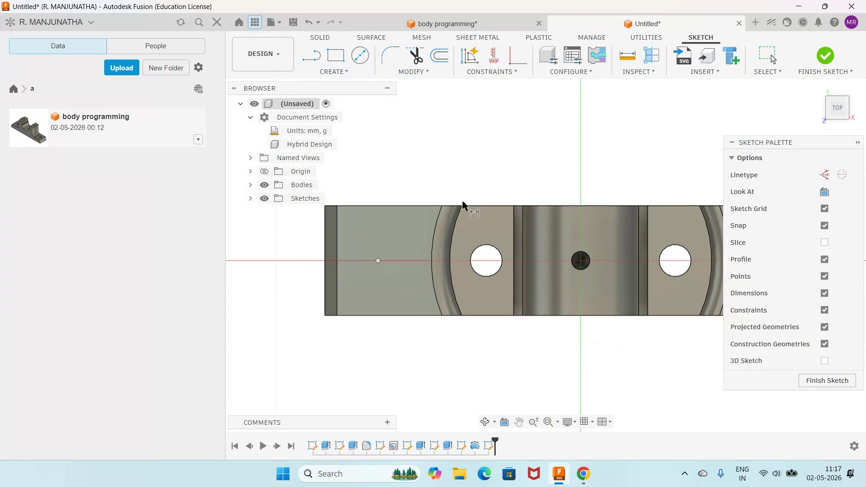
{"action": "left_click", "coordinate": [494, 56]}
{"action": "left_click", "coordinate": [378, 264]}
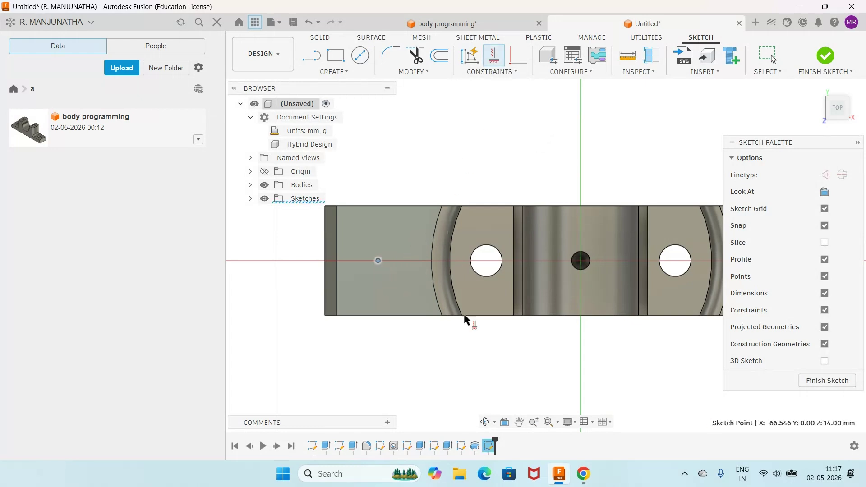
{"action": "left_click", "coordinate": [580, 261]}
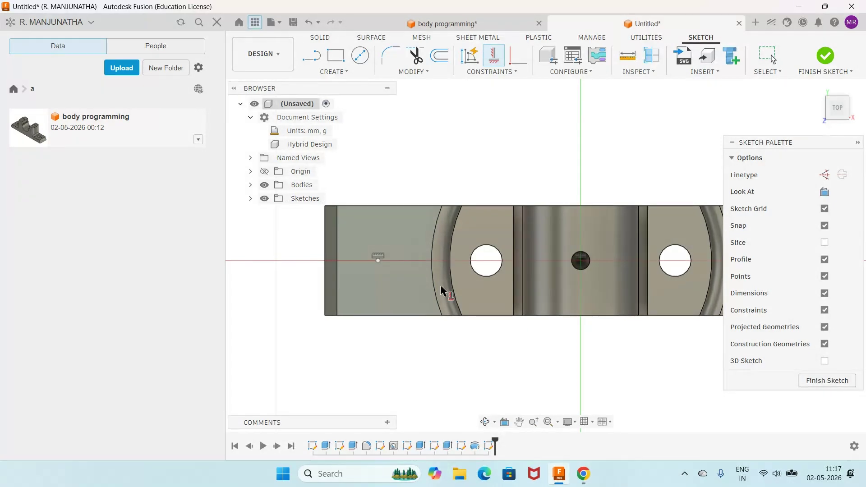
Dimension the sketch point on the base's left end at 64 mm horizontally from the origin.
{"action": "key", "text": "d"}
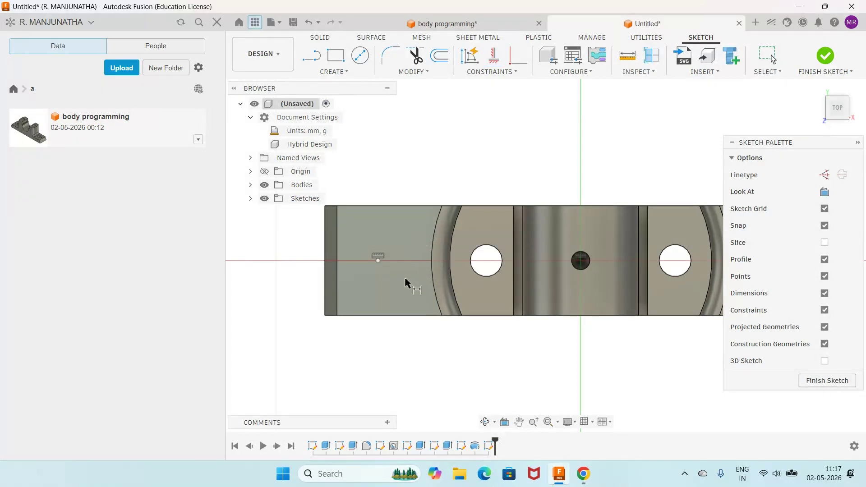
{"action": "left_click", "coordinate": [379, 261]}
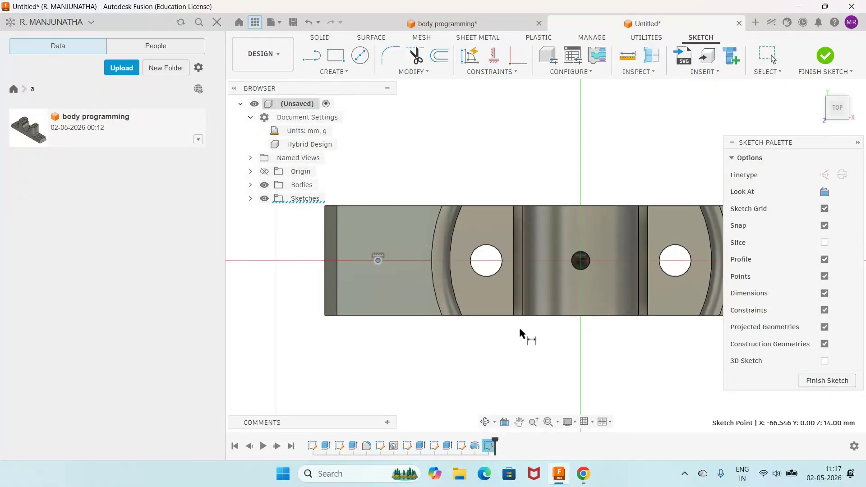
{"action": "left_click", "coordinate": [581, 260]}
{"action": "left_click", "coordinate": [524, 179]}
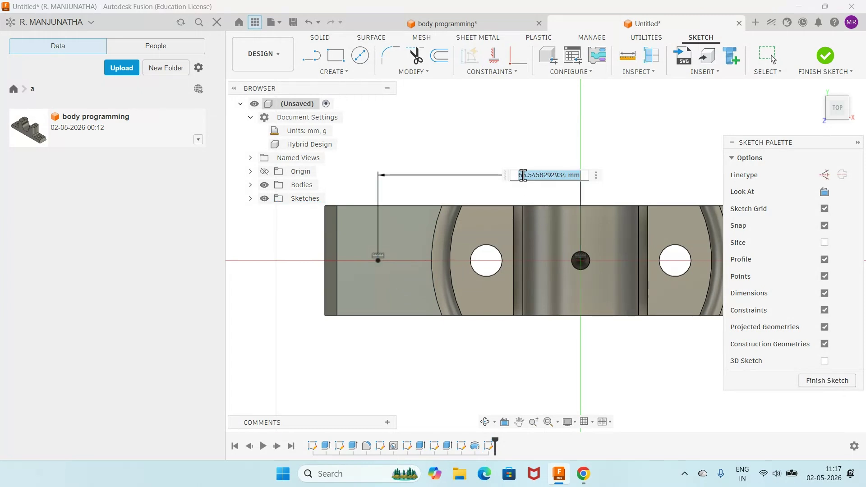
{"action": "type", "text": "64"}
{"action": "key", "text": "Return"}
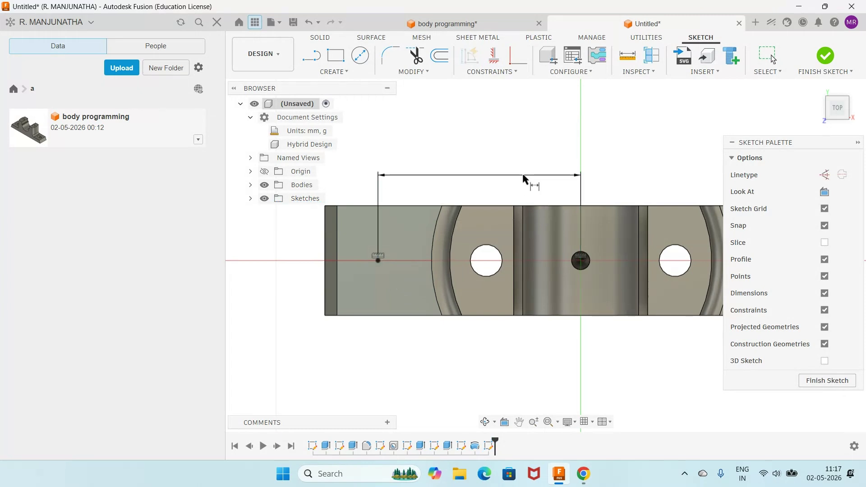
Sketch a horizontal center-to-center slot around the 64 mm point, with its arc centers about 17.8 mm apart.
{"action": "left_click", "coordinate": [346, 73]}
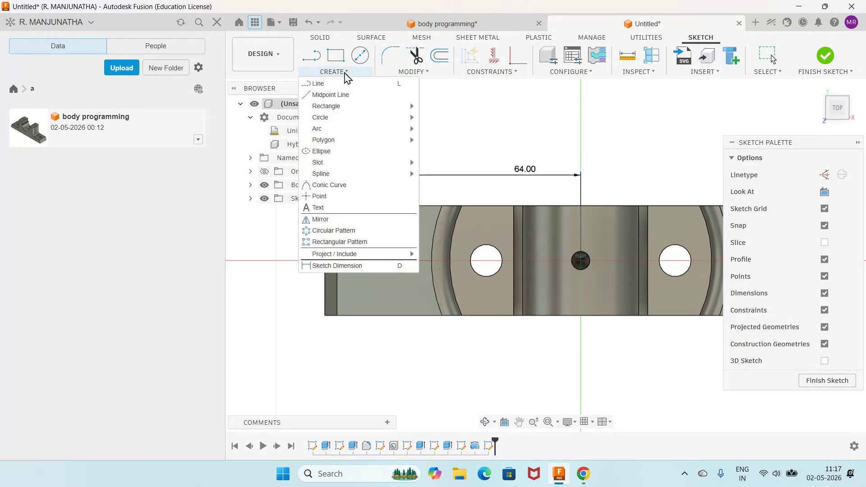
{"action": "mouse_move", "coordinate": [318, 166]}
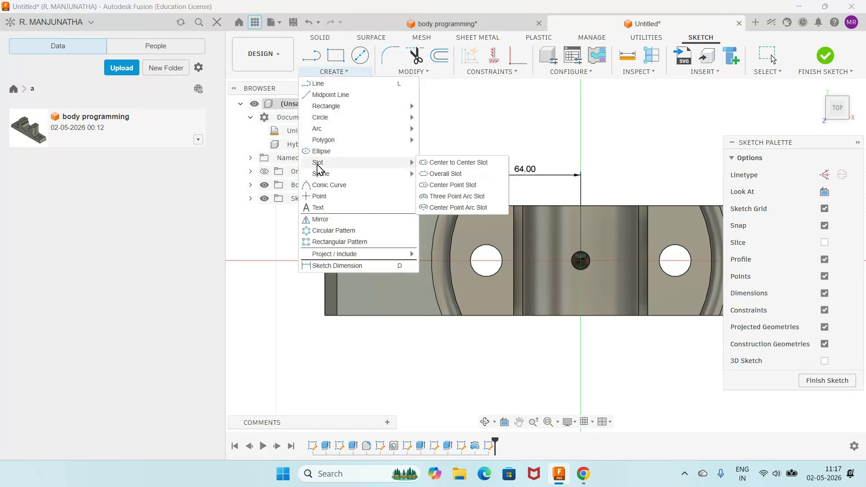
{"action": "left_click", "coordinate": [433, 163]}
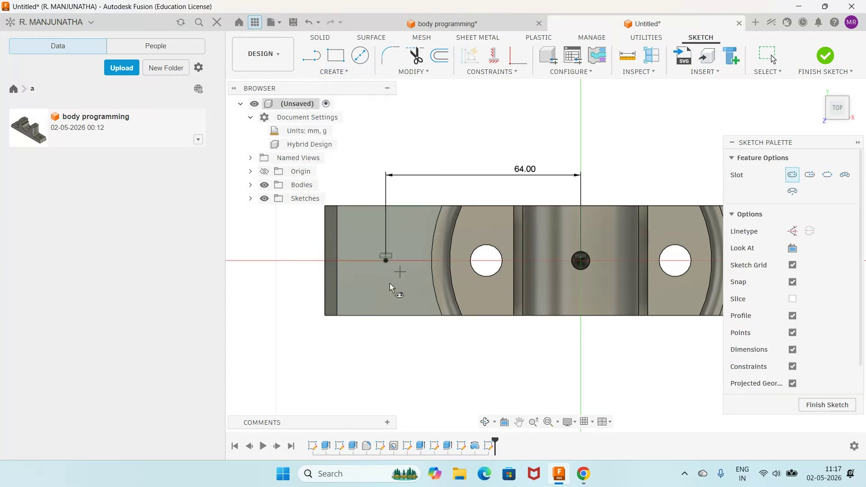
{"action": "left_click", "coordinate": [358, 260]}
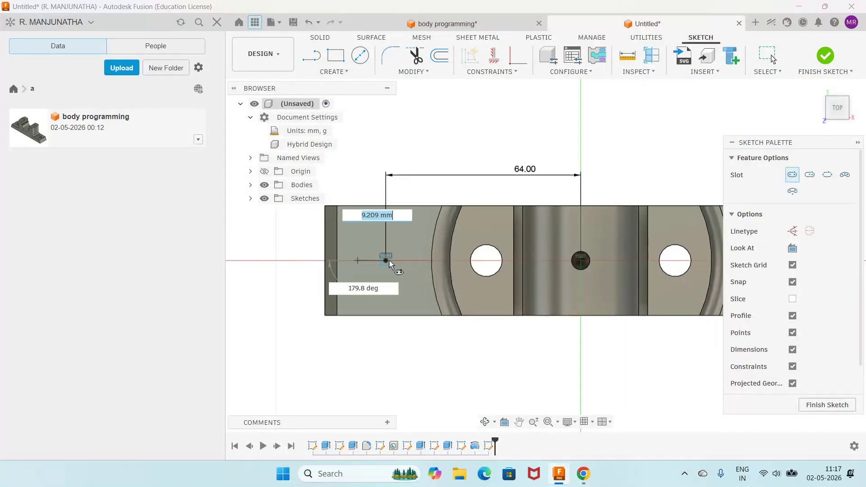
{"action": "left_click", "coordinate": [413, 261]}
{"action": "left_click", "coordinate": [409, 275]}
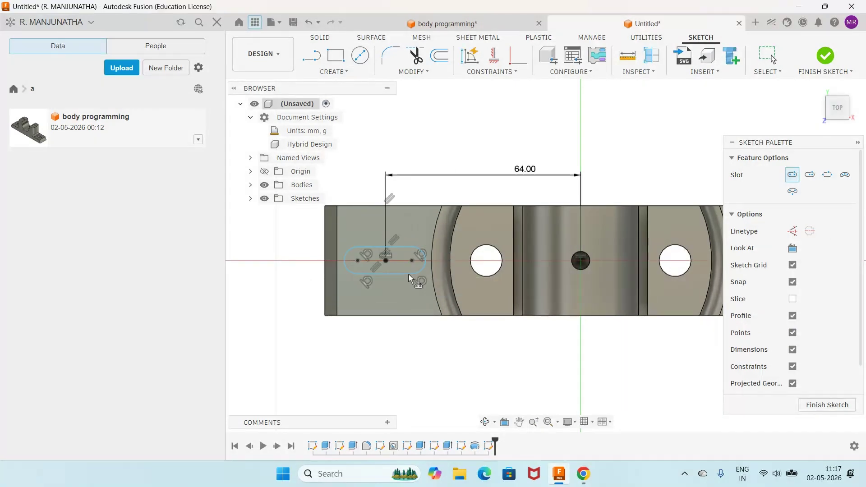
{"action": "scroll", "coordinate": [387, 300], "scroll_direction": "up", "scroll_amount": 2}
{"action": "scroll", "coordinate": [386, 300], "scroll_direction": "up", "scroll_amount": 2}
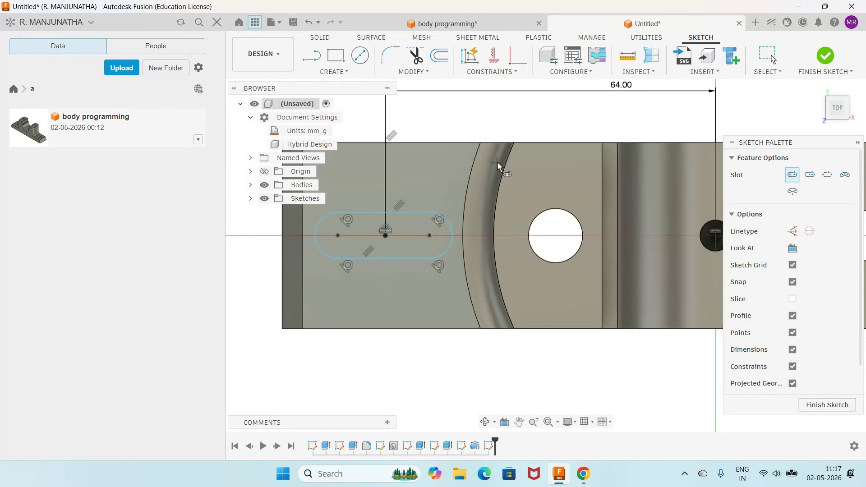
Constrain the slot's arc centers horizontally to the sketch point between them.
{"action": "left_click", "coordinate": [494, 55]}
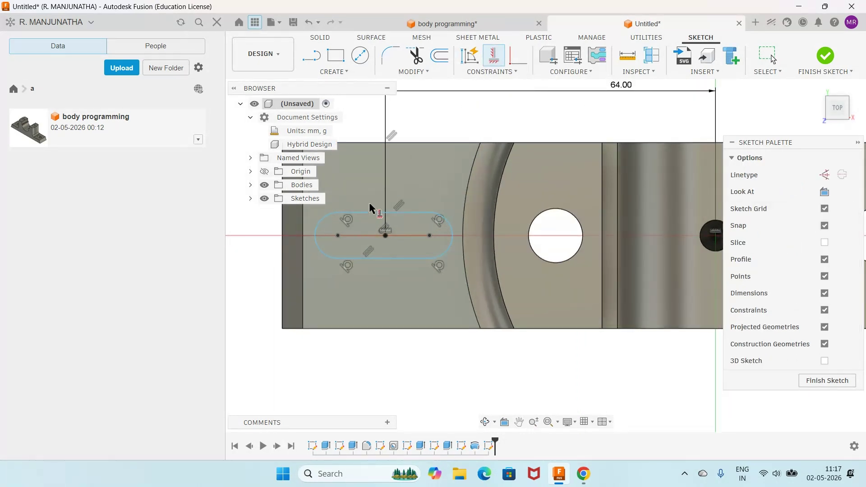
{"action": "left_click", "coordinate": [340, 236]}
{"action": "left_click", "coordinate": [385, 235]}
{"action": "left_click", "coordinate": [384, 235]}
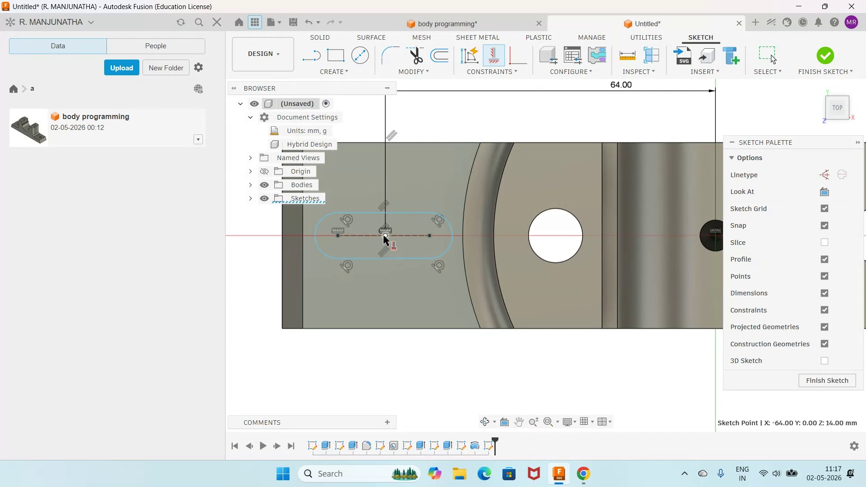
{"action": "left_click", "coordinate": [429, 236]}
Dimension the slot's center-to-center length at 8 mm.
{"action": "key", "text": "d"}
{"action": "left_click", "coordinate": [356, 235]}
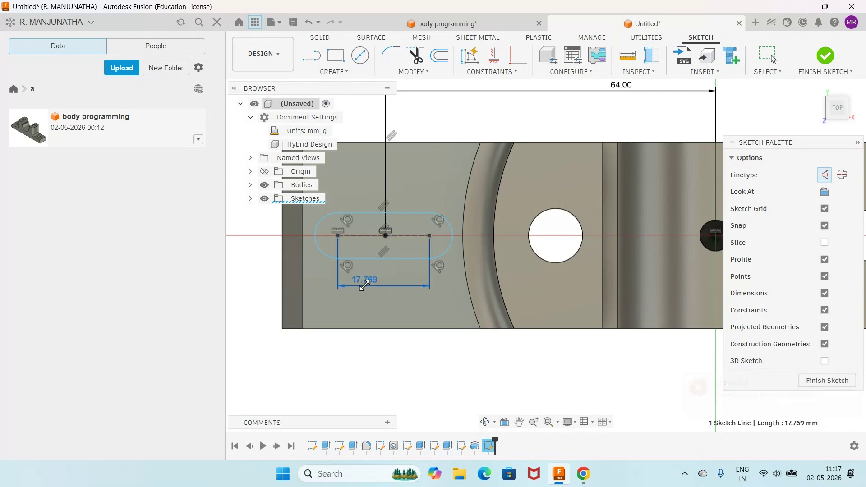
{"action": "left_click", "coordinate": [366, 288]}
{"action": "type", "text": "8"}
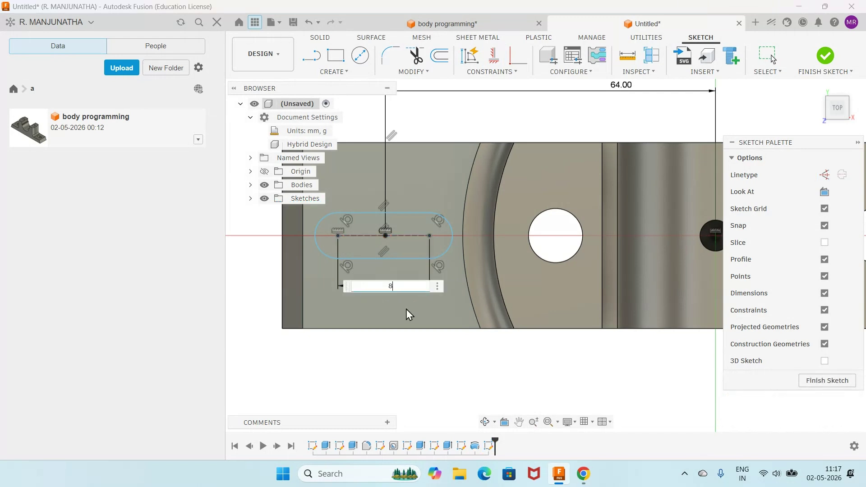
{"action": "key", "text": "Return"}
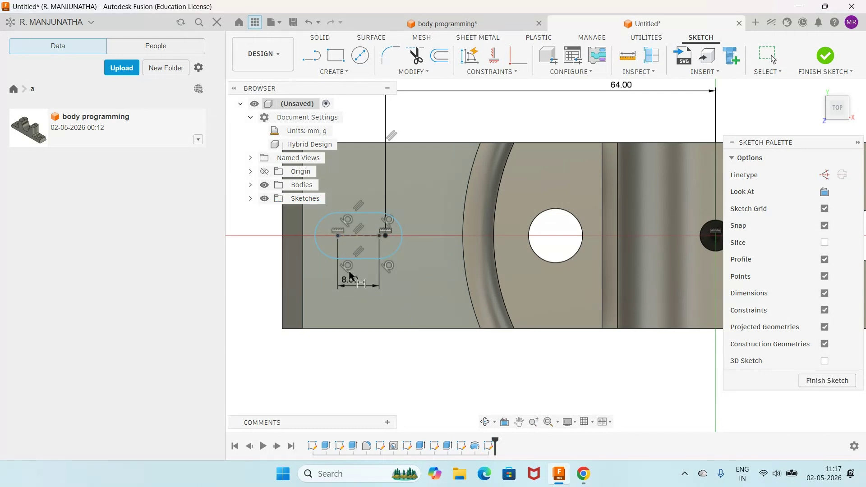
Dimension the distance from the slot's left arc center to the sketch point at 4 mm.
{"action": "left_click", "coordinate": [338, 236]}
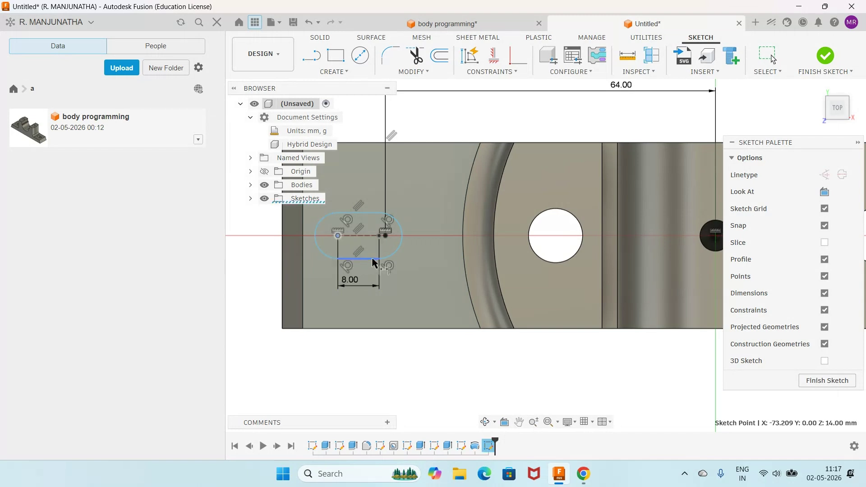
{"action": "left_click", "coordinate": [386, 236]}
{"action": "left_click", "coordinate": [362, 199]}
{"action": "type", "text": "4"}
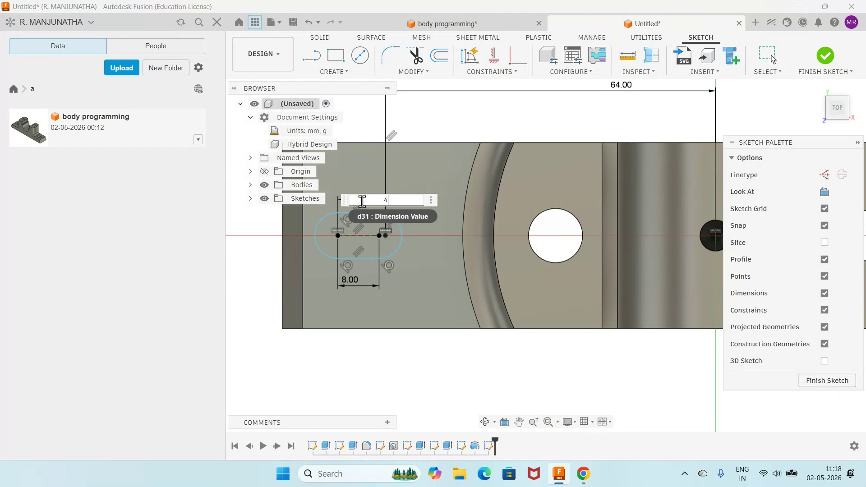
{"action": "key", "text": "Return"}
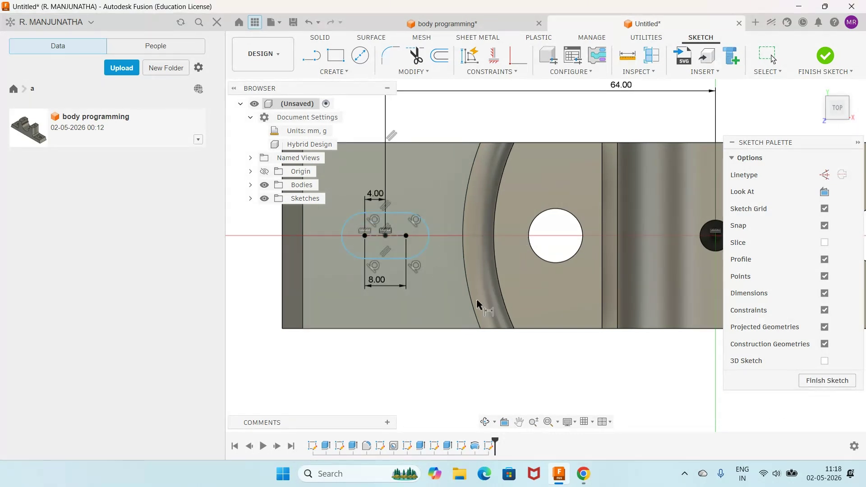
Set the slot's end-arc radius to 5 mm and finish the sketch.
{"action": "left_click", "coordinate": [426, 247]}
{"action": "left_click", "coordinate": [434, 266]}
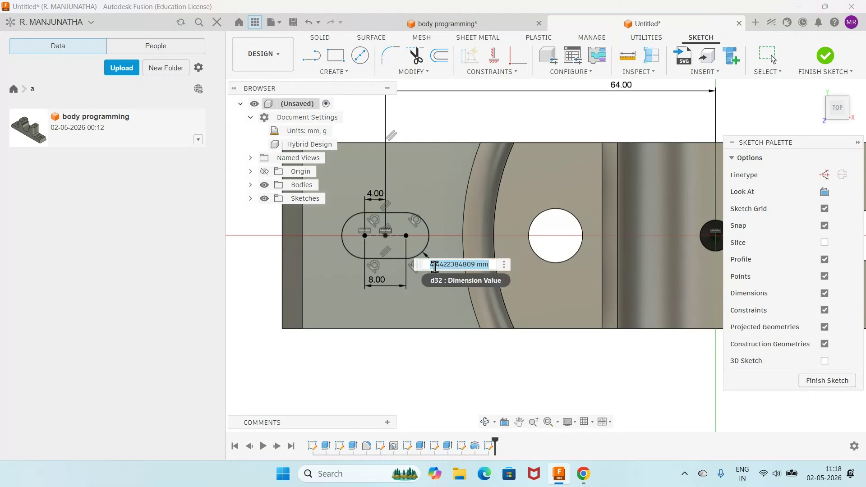
{"action": "type", "text": "5"}
{"action": "key", "text": "Return"}
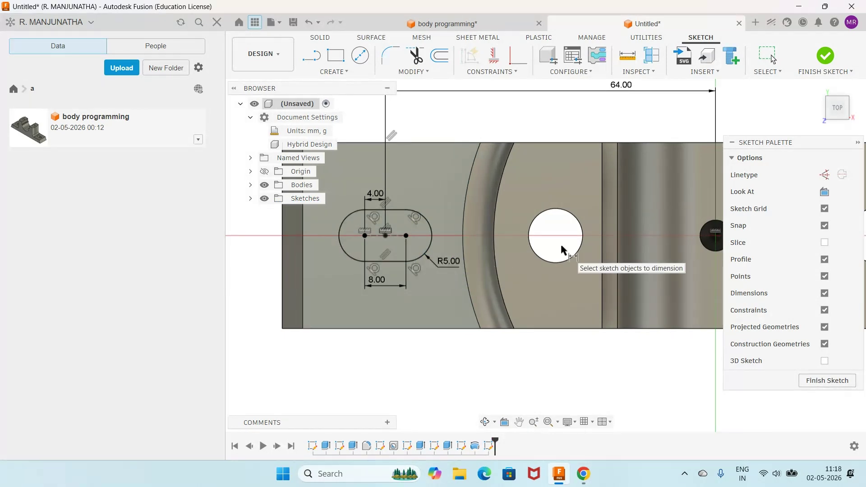
{"action": "scroll", "coordinate": [561, 250], "scroll_direction": "down", "scroll_amount": 5}
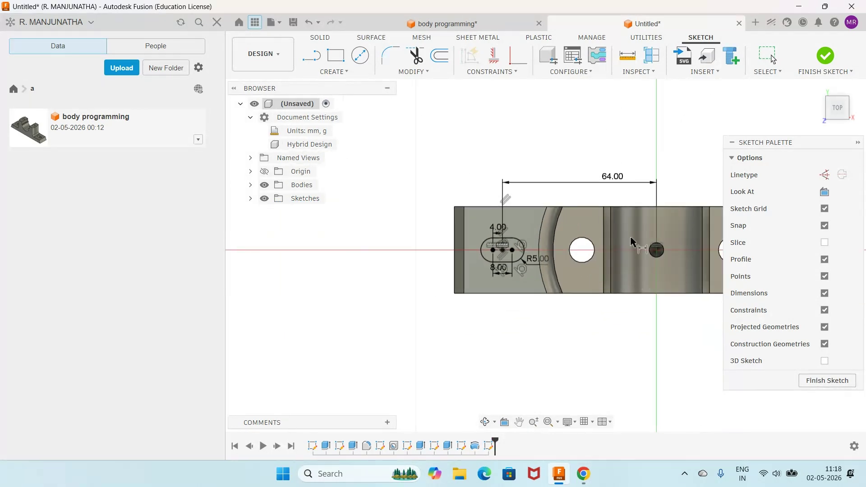
{"action": "left_click", "coordinate": [825, 58]}
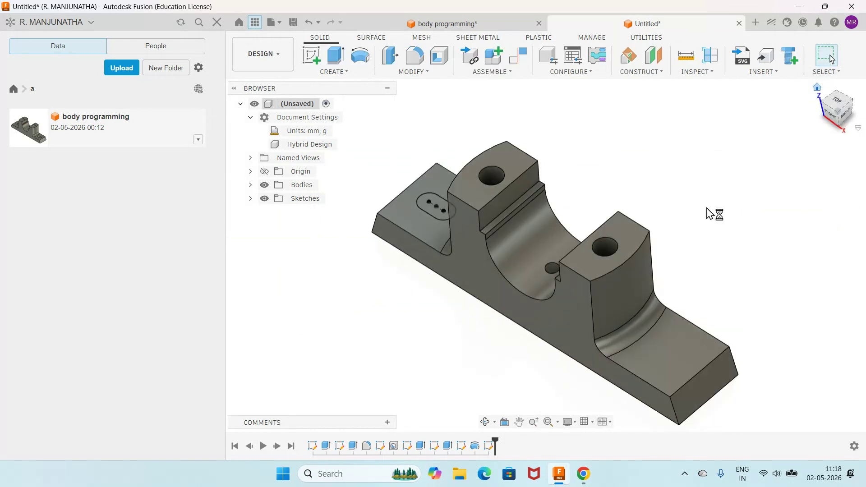
Extrude the slot profile as a cut with extent All, flipped downward through the base.
{"action": "left_click", "coordinate": [336, 55]}
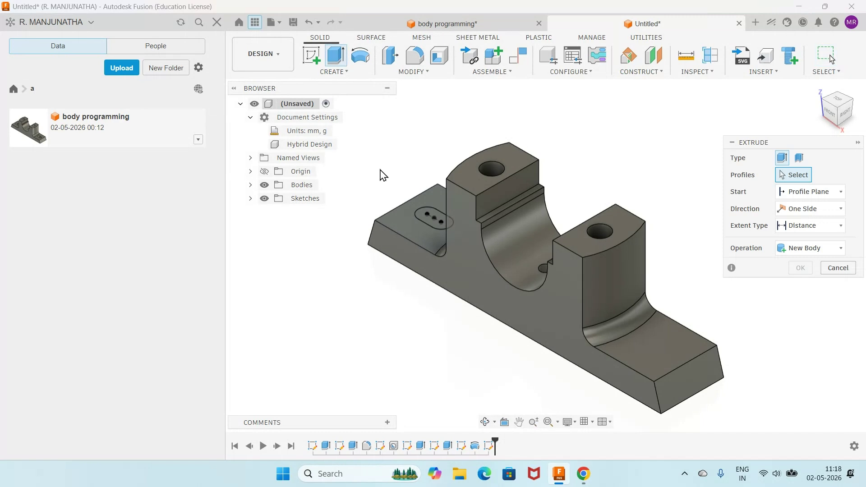
{"action": "left_click", "coordinate": [422, 214]}
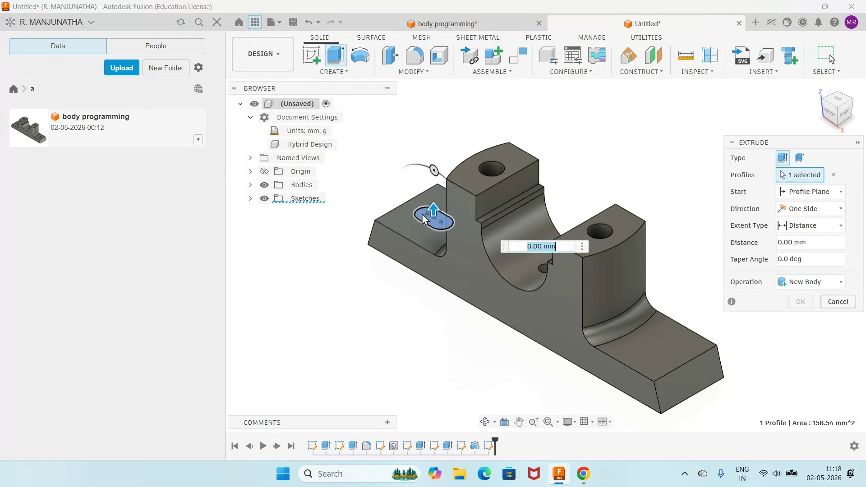
{"action": "left_click", "coordinate": [802, 225]}
{"action": "left_click", "coordinate": [771, 273]}
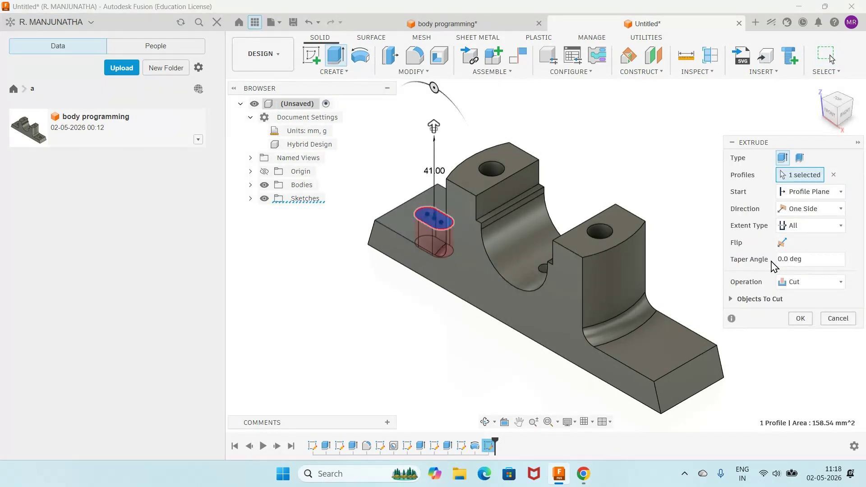
{"action": "left_click", "coordinate": [782, 244]}
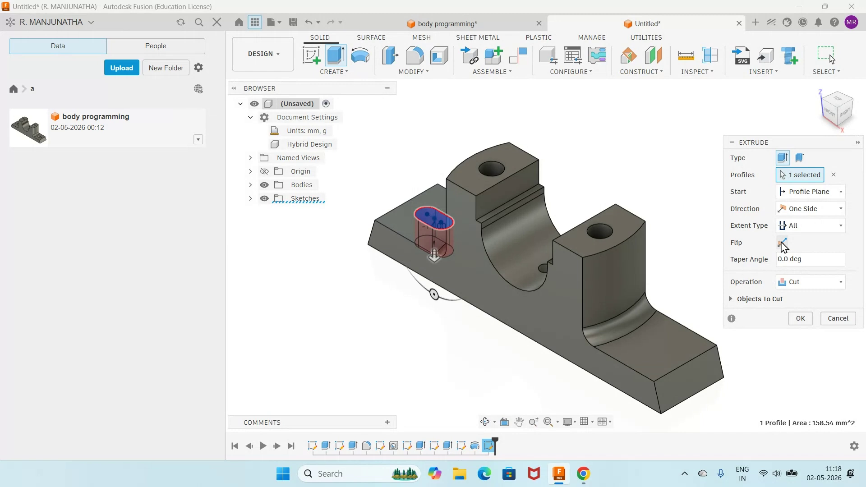
{"action": "left_click", "coordinate": [799, 319]}
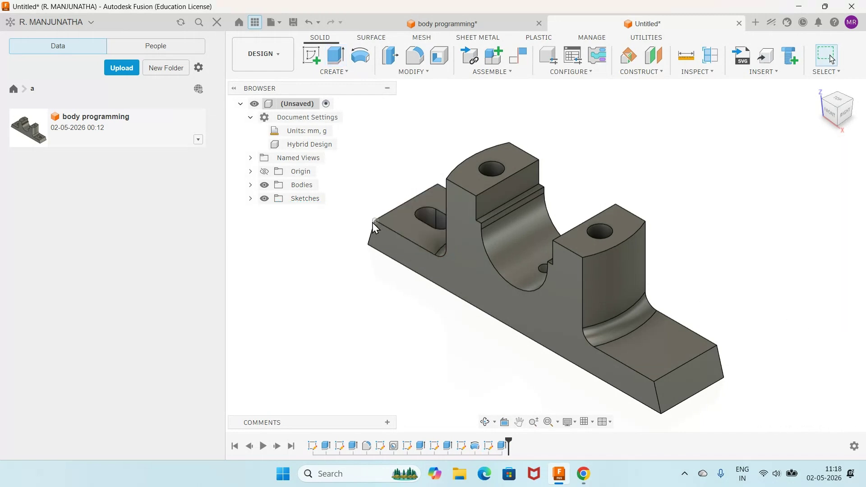
Mirror the slot cut feature across the vertical origin plane at mid-length onto the base's right end.
{"action": "left_click", "coordinate": [354, 74]}
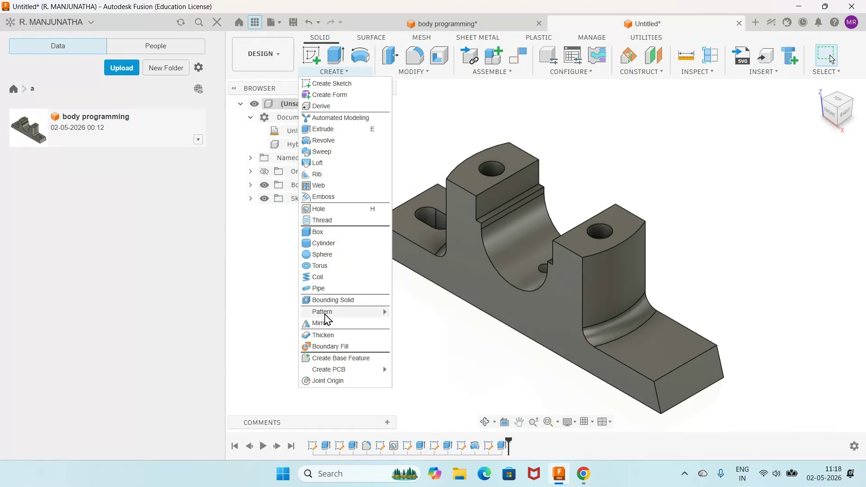
{"action": "left_click", "coordinate": [321, 324]}
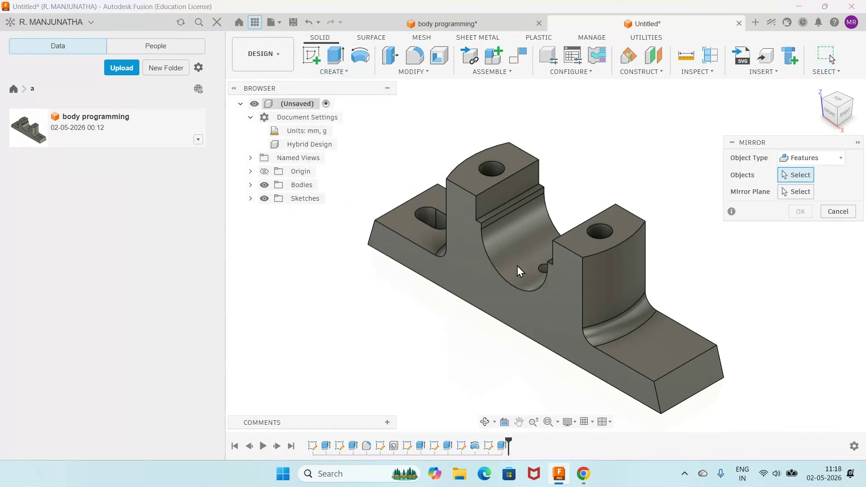
{"action": "left_click", "coordinate": [504, 446]}
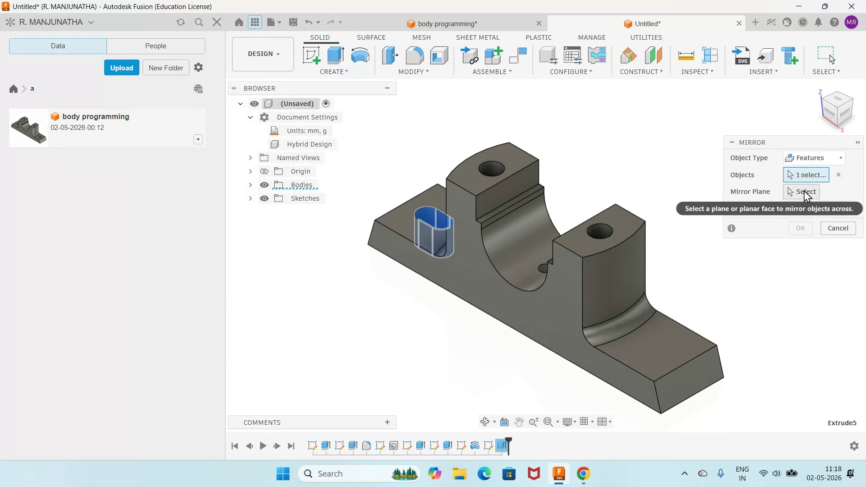
{"action": "left_click", "coordinate": [804, 191]}
{"action": "scroll", "coordinate": [715, 220], "scroll_direction": "up", "scroll_amount": 4}
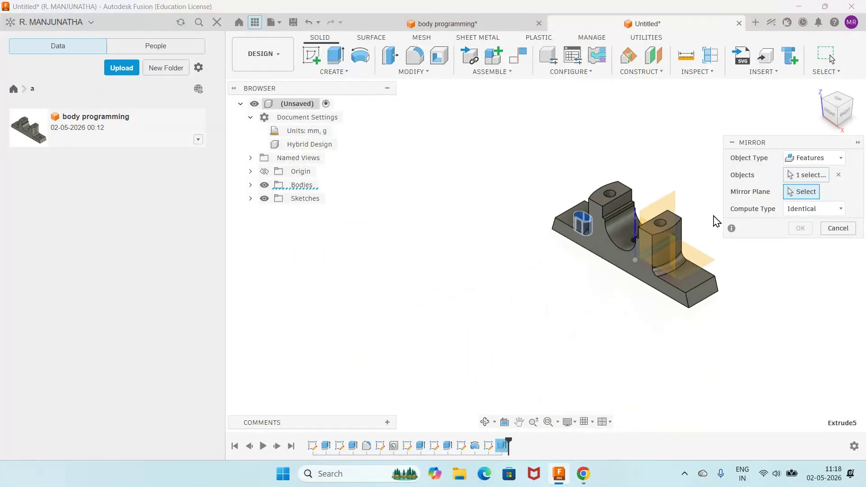
{"action": "left_click", "coordinate": [671, 202]}
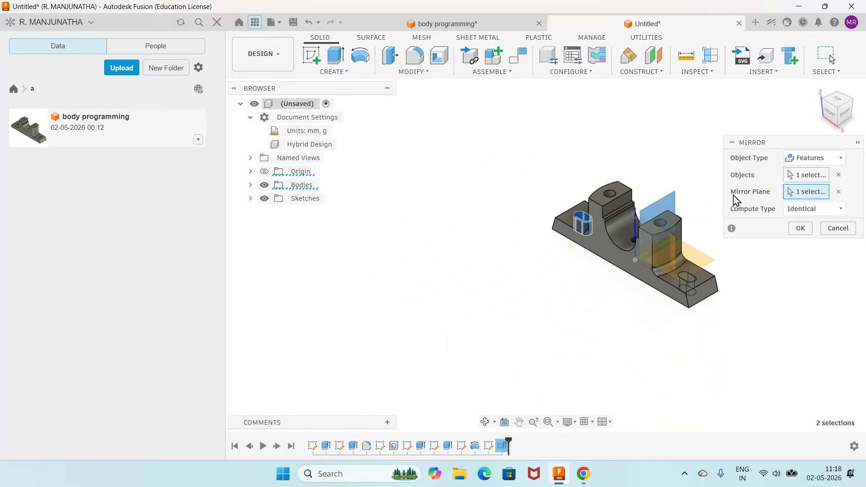
{"action": "left_click", "coordinate": [800, 229]}
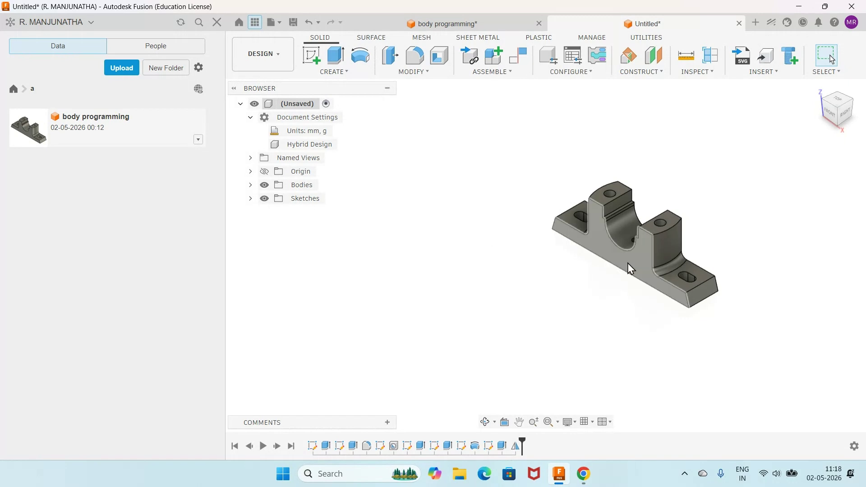
Start a new sketch on the underside face of the base.
{"action": "left_click", "coordinate": [485, 422]}
{"action": "left_click_drag", "start_coordinate": [584, 300], "coordinate": [556, 234]}
{"action": "right_click", "coordinate": [557, 236]}
{"action": "left_click", "coordinate": [544, 288]}
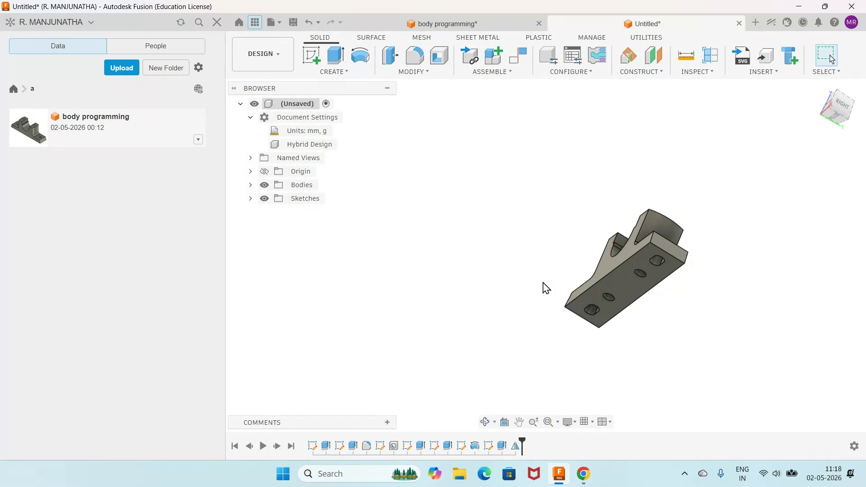
{"action": "left_click", "coordinate": [314, 57]}
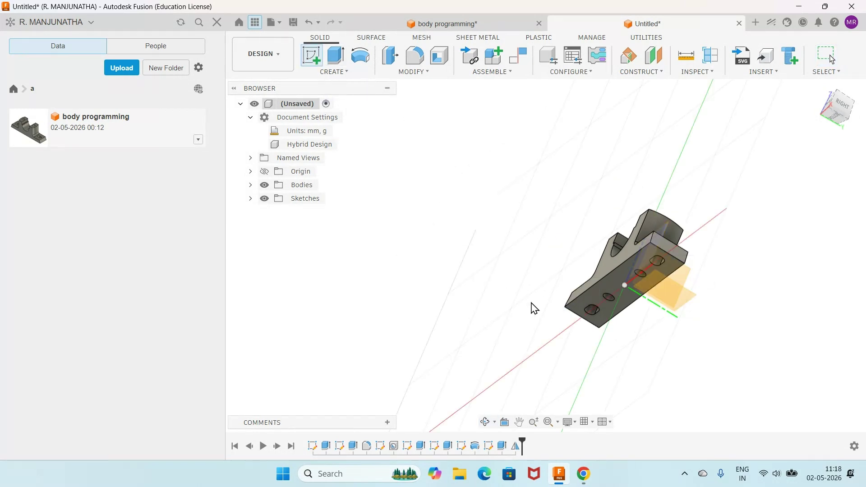
{"action": "left_click", "coordinate": [570, 311]}
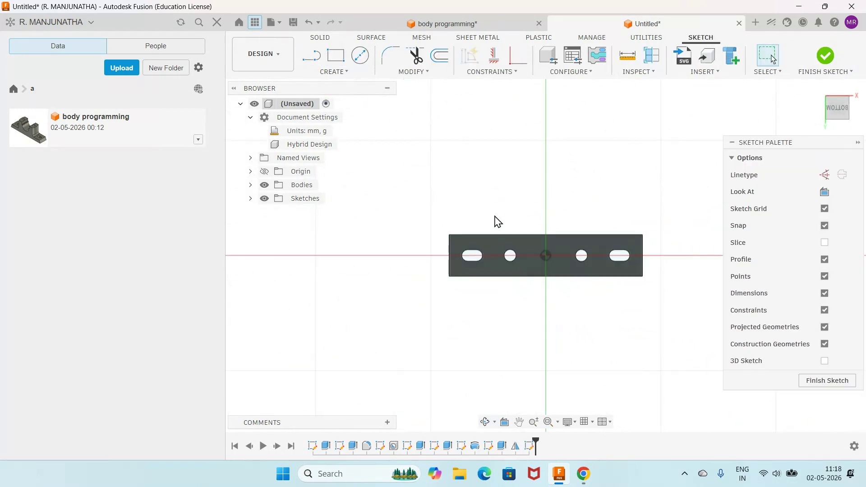
Sketch a near-square rectangle about 22 mm high around the left round hole on the base's underside.
{"action": "scroll", "coordinate": [536, 213], "scroll_direction": "up", "scroll_amount": 3}
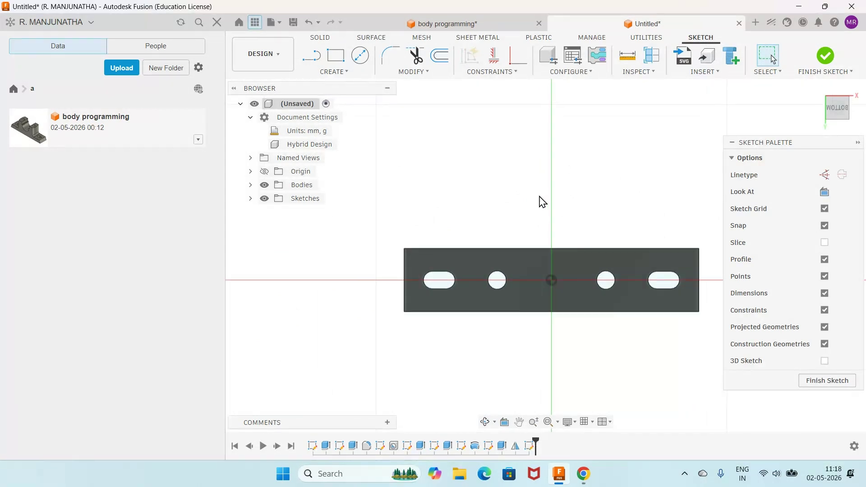
{"action": "left_click", "coordinate": [336, 55]}
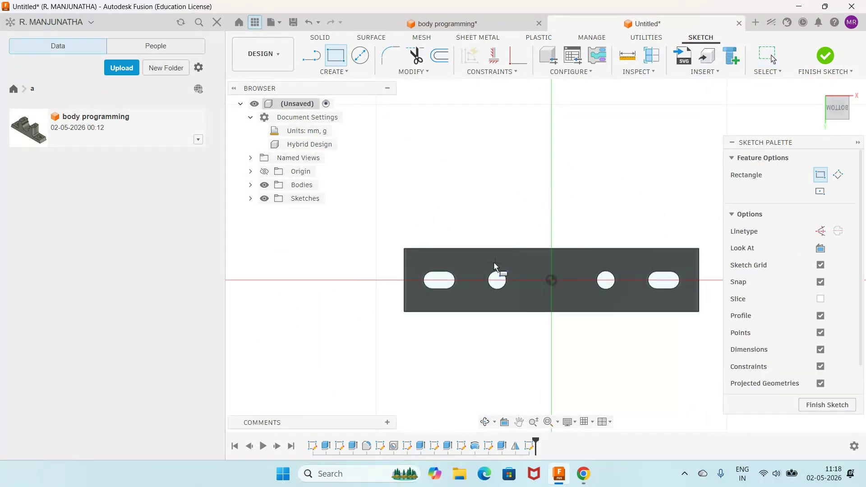
{"action": "left_click", "coordinate": [477, 260]}
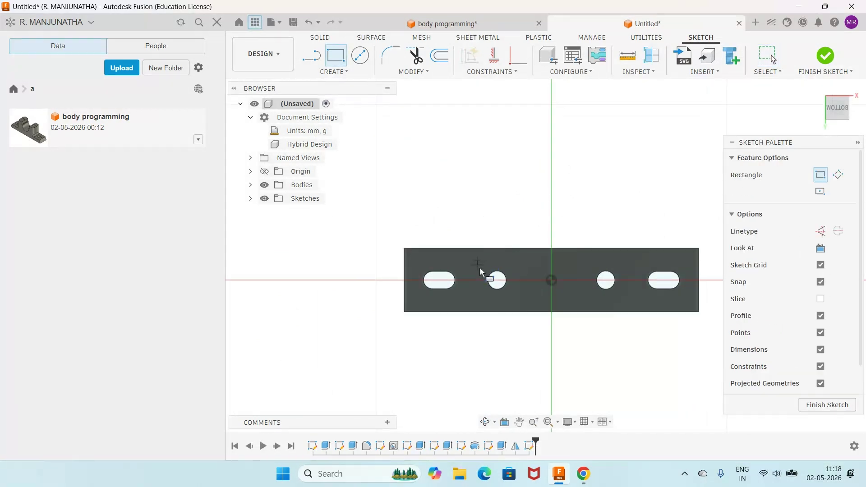
{"action": "left_click", "coordinate": [518, 298]}
Apply an Equal constraint to the rectangle's upper and right edges to make it square.
{"action": "scroll", "coordinate": [553, 272], "scroll_direction": "down", "scroll_amount": 2}
{"action": "scroll", "coordinate": [559, 258], "scroll_direction": "up", "scroll_amount": 4}
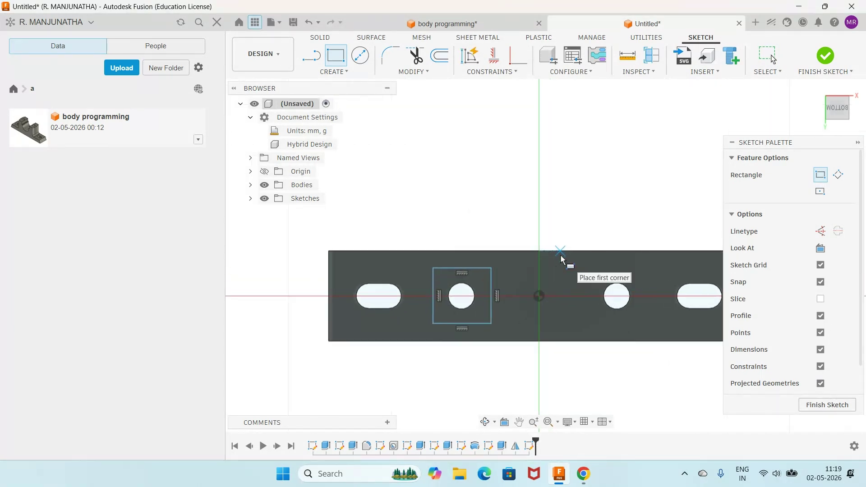
{"action": "scroll", "coordinate": [560, 255], "scroll_direction": "up", "scroll_amount": 2}
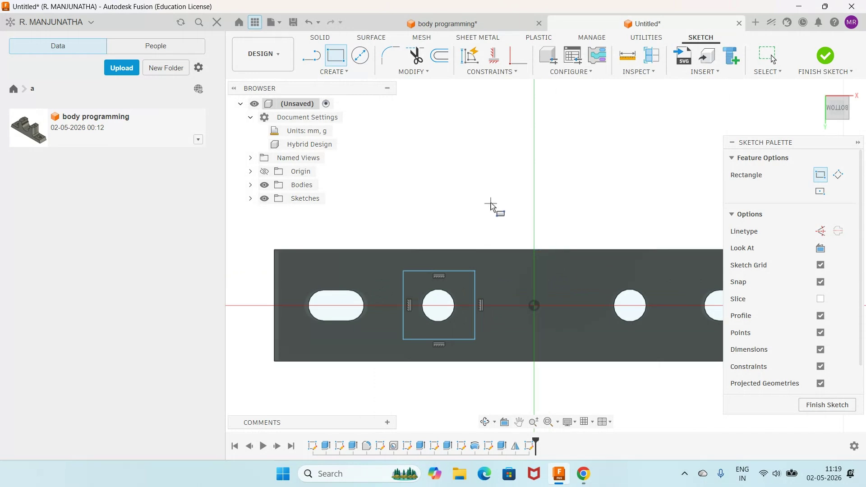
{"action": "left_click", "coordinate": [490, 72]}
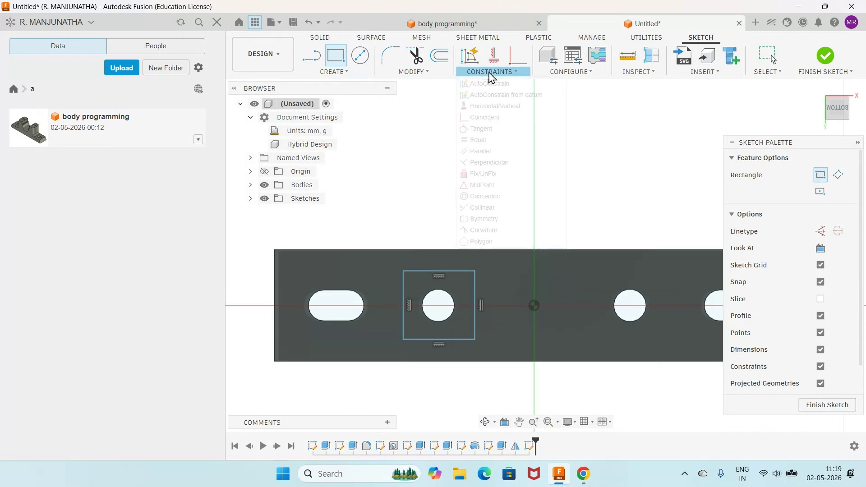
{"action": "left_click", "coordinate": [490, 141]}
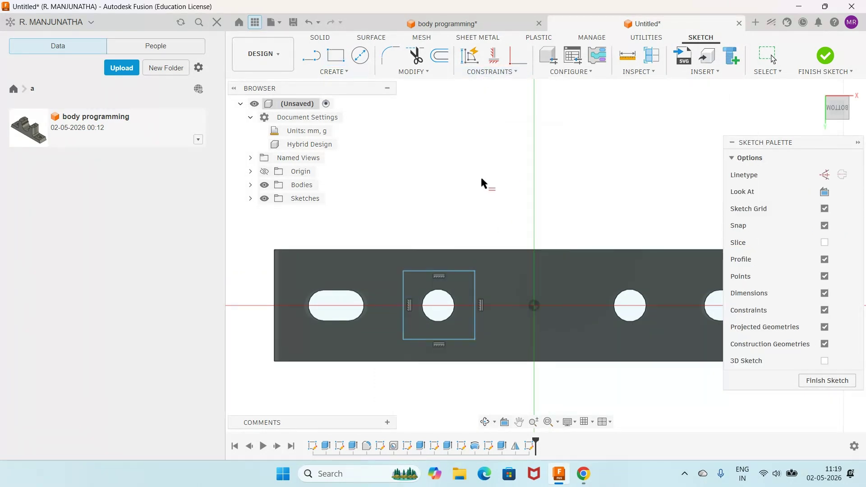
{"action": "left_click", "coordinate": [451, 272]}
{"action": "left_click", "coordinate": [475, 293]}
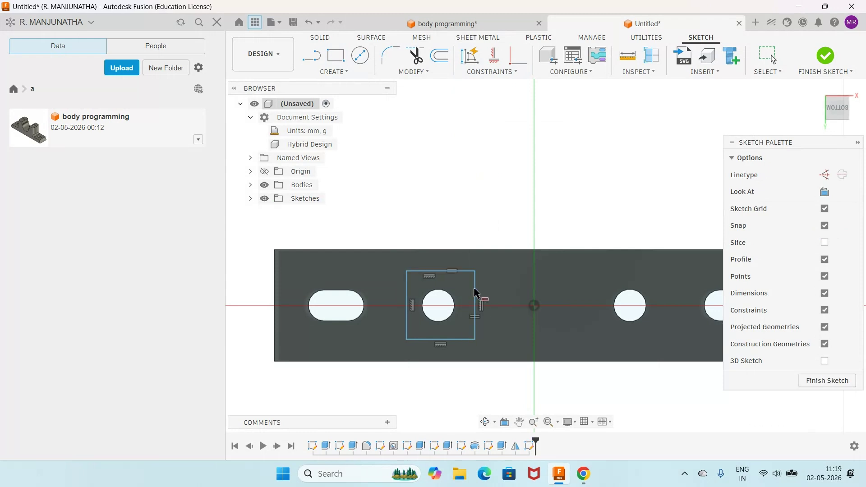
Dimension the square's upper edge at 20 mm.
{"action": "left_click", "coordinate": [446, 272]}
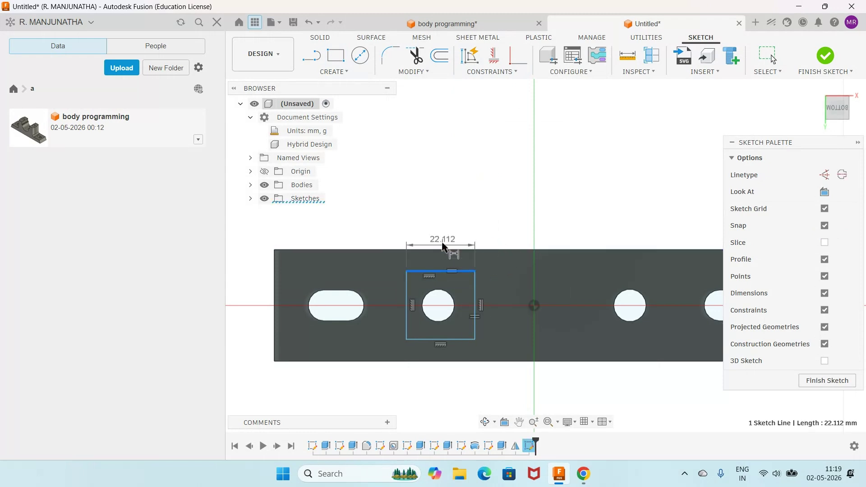
{"action": "left_click", "coordinate": [441, 221]}
{"action": "type", "text": "2"}
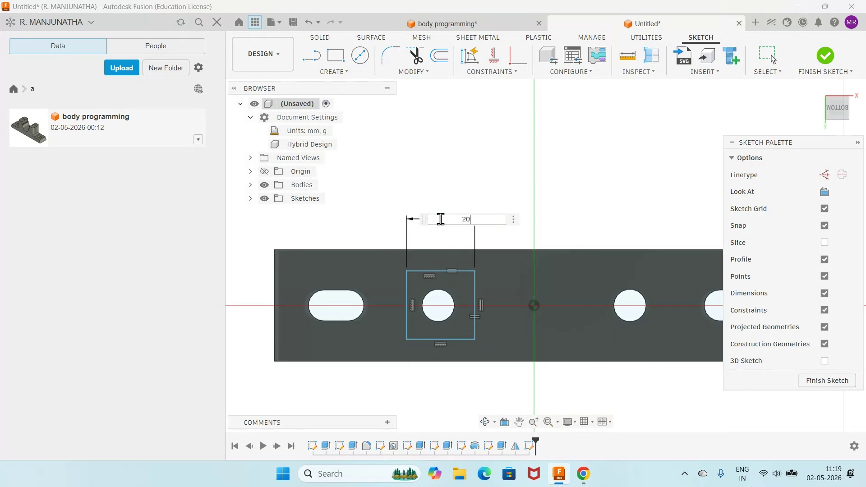
{"action": "type", "text": "0"}
{"action": "key", "text": "Return"}
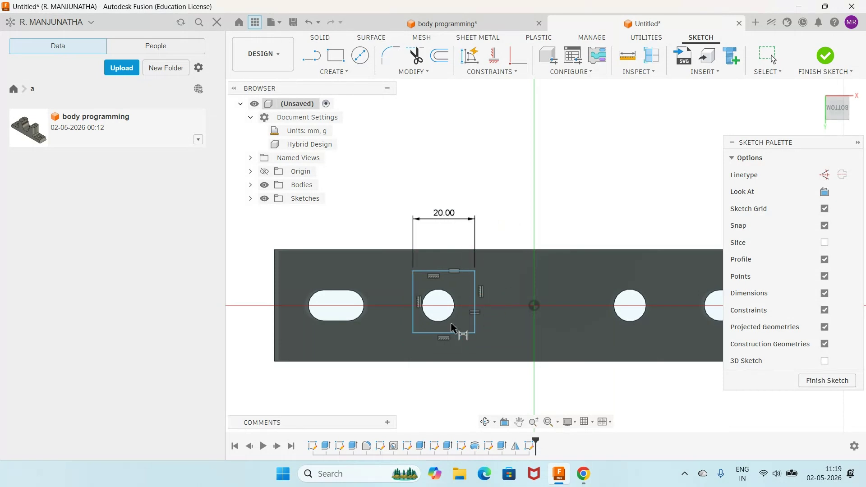
Dimension the horizontal distance from the square's upper-left corner to the hole's center at 10 mm.
{"action": "left_click", "coordinate": [412, 271]}
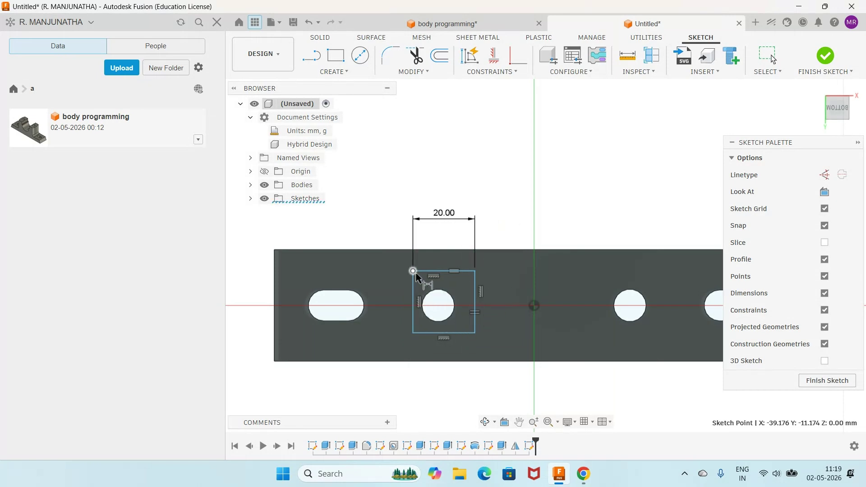
{"action": "left_click", "coordinate": [439, 305]}
{"action": "left_click", "coordinate": [444, 201]}
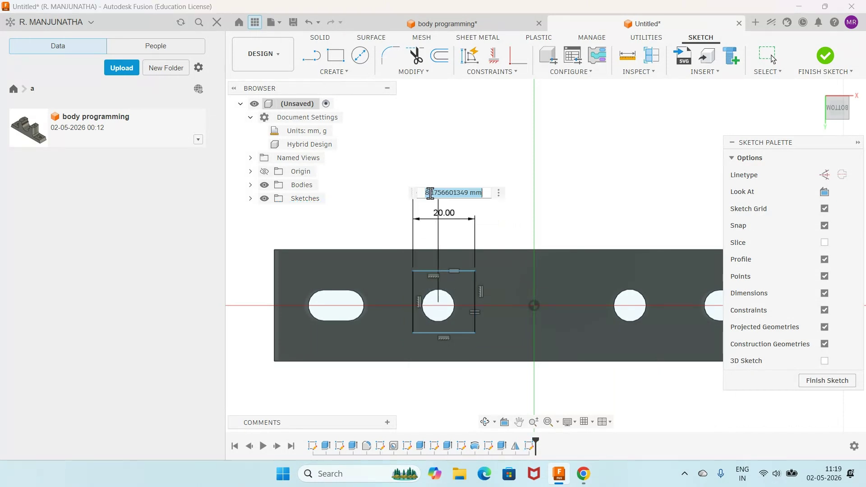
{"action": "type", "text": "10"}
{"action": "key", "text": "Return"}
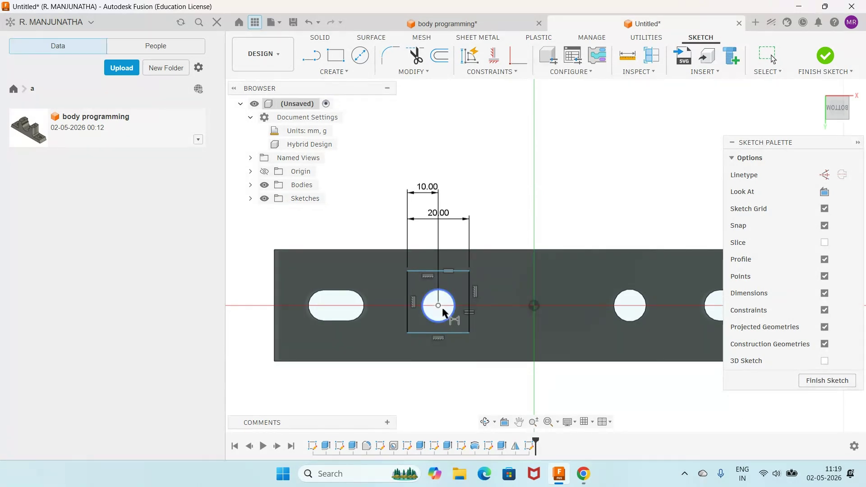
Dimension the vertical distance from the hole's center to the square's upper-right corner at 10 mm and finish the sketch.
{"action": "left_click", "coordinate": [469, 272]}
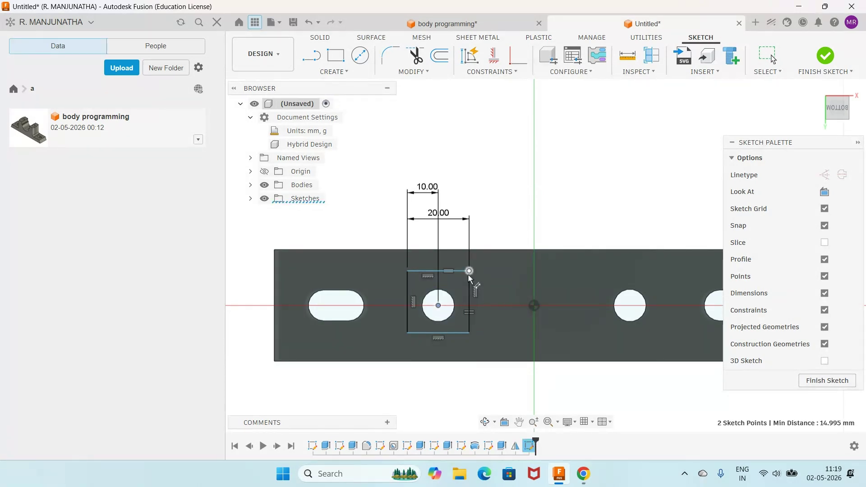
{"action": "left_click", "coordinate": [498, 287]}
{"action": "type", "text": "1"}
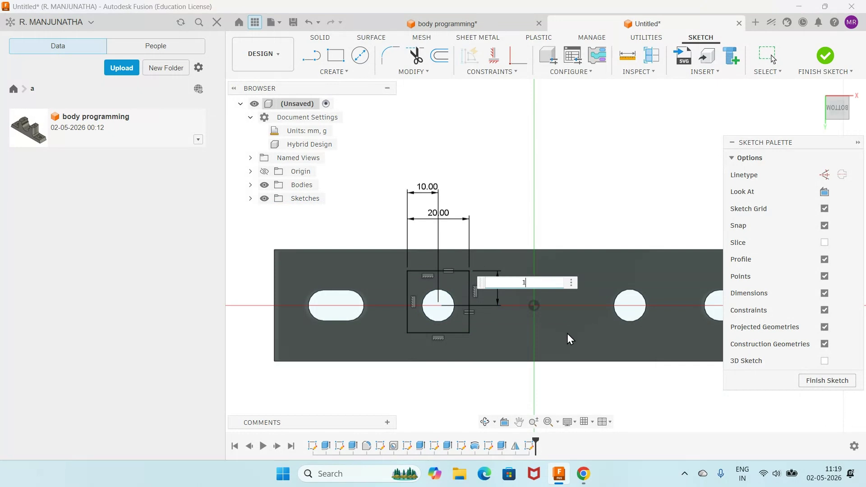
{"action": "type", "text": "0"}
{"action": "key", "text": "Return"}
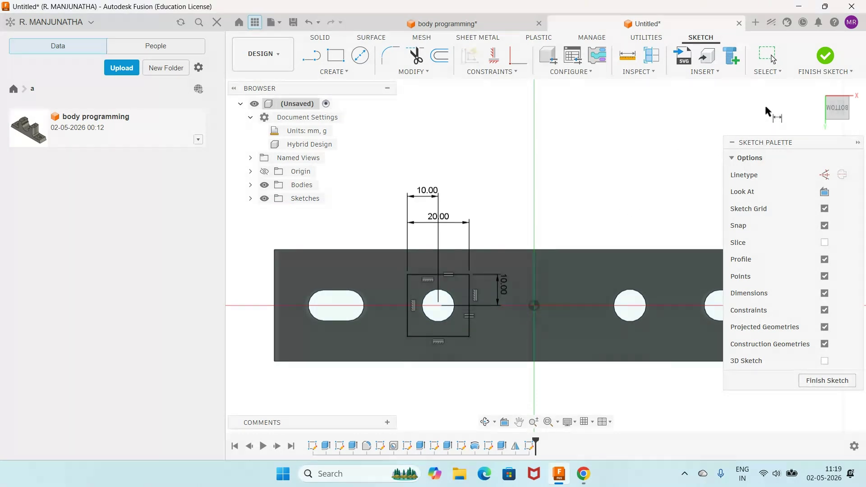
{"action": "left_click", "coordinate": [825, 59]}
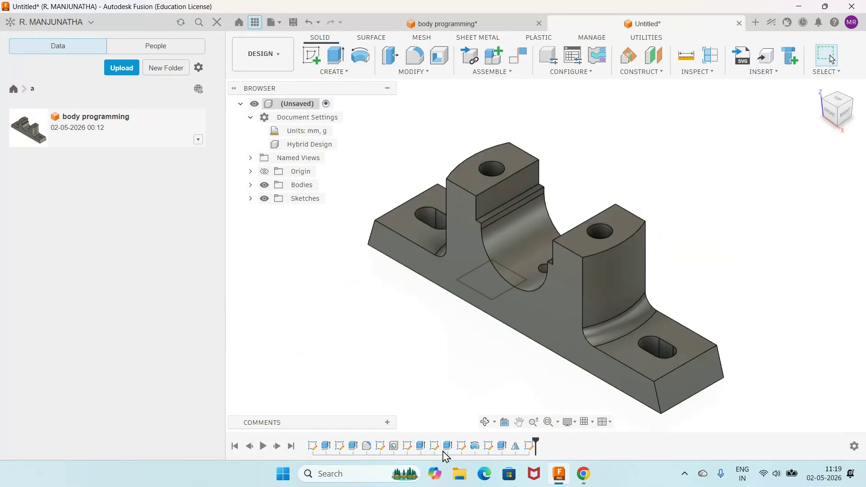
Extrude the square profile around the hole as a cut with a distance of -9 mm into the base's underside.
{"action": "left_click", "coordinate": [484, 423]}
{"action": "left_click_drag", "start_coordinate": [479, 344], "coordinate": [480, 294]}
{"action": "right_click", "coordinate": [480, 291]}
{"action": "left_click", "coordinate": [456, 334]}
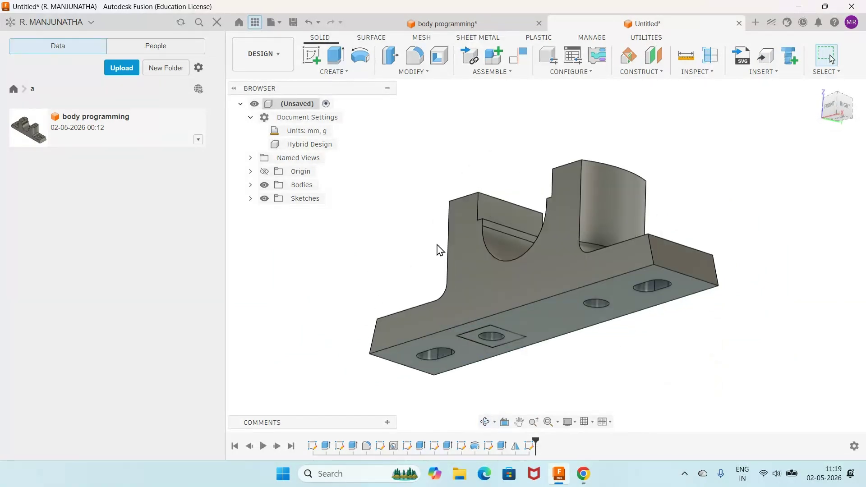
{"action": "left_click", "coordinate": [337, 62]}
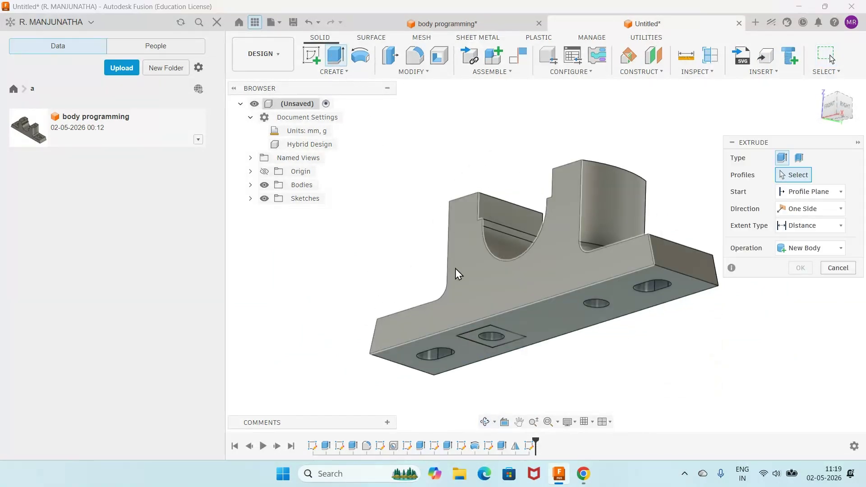
{"action": "left_click", "coordinate": [470, 338]}
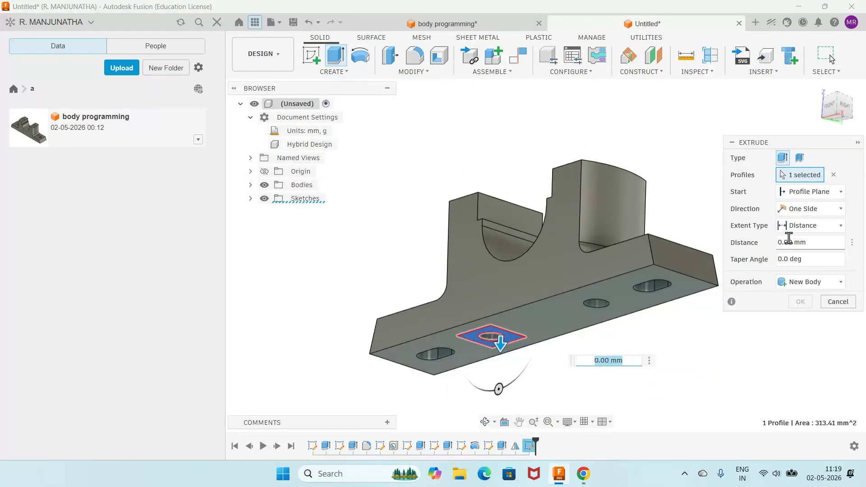
{"action": "left_click_drag", "start_coordinate": [817, 242], "coordinate": [748, 244]}
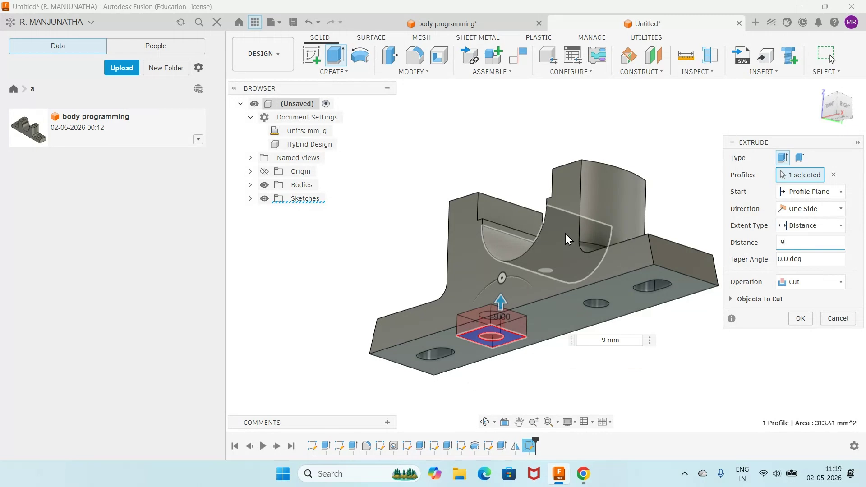
{"action": "left_click", "coordinate": [801, 319]}
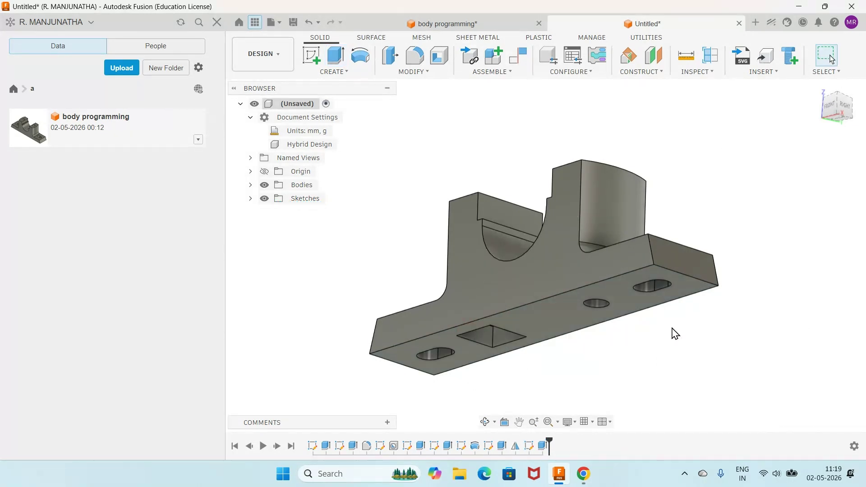
Mirror the square pocket cut feature across the vertical origin plane at mid-length onto the other round hole.
{"action": "left_click", "coordinate": [354, 74]}
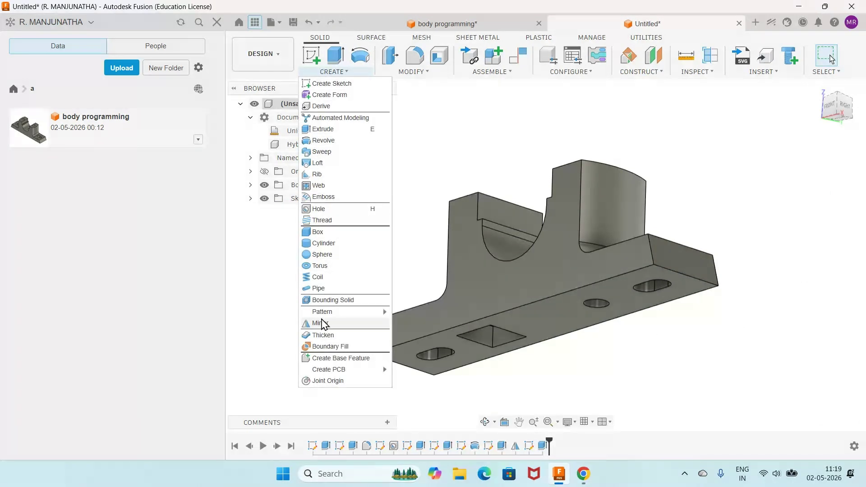
{"action": "left_click", "coordinate": [322, 323]}
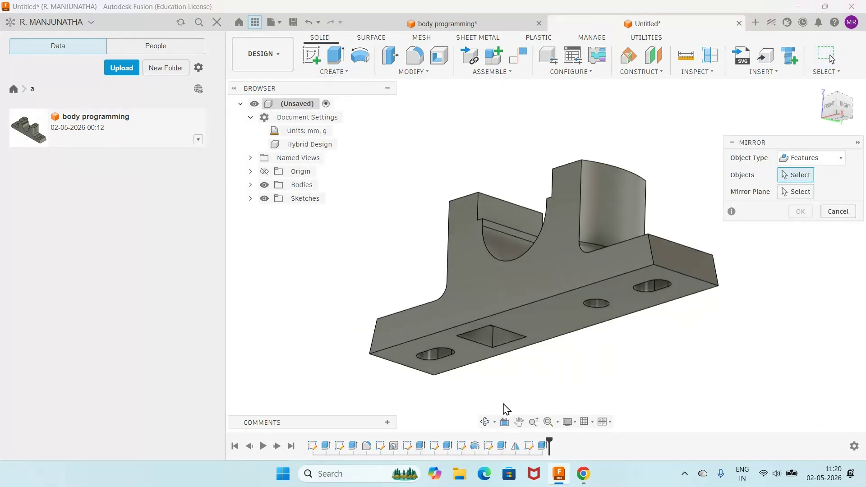
{"action": "left_click", "coordinate": [545, 448]}
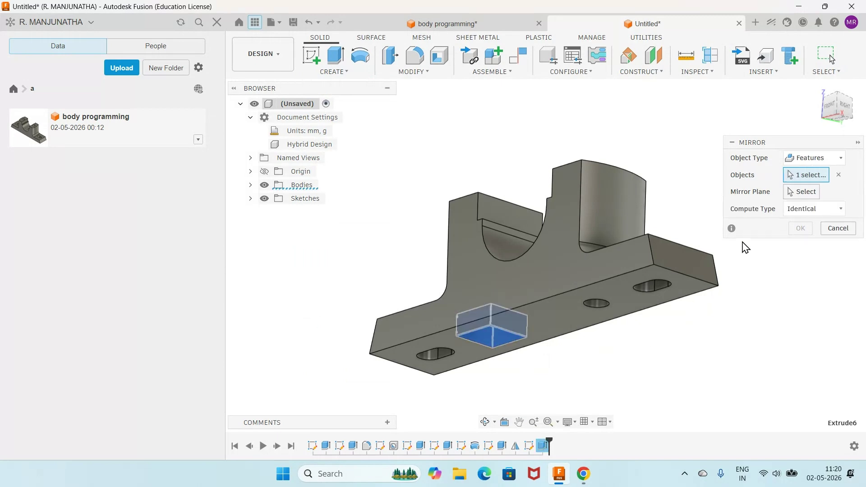
{"action": "left_click", "coordinate": [802, 191]}
{"action": "scroll", "coordinate": [625, 244], "scroll_direction": "down", "scroll_amount": 5}
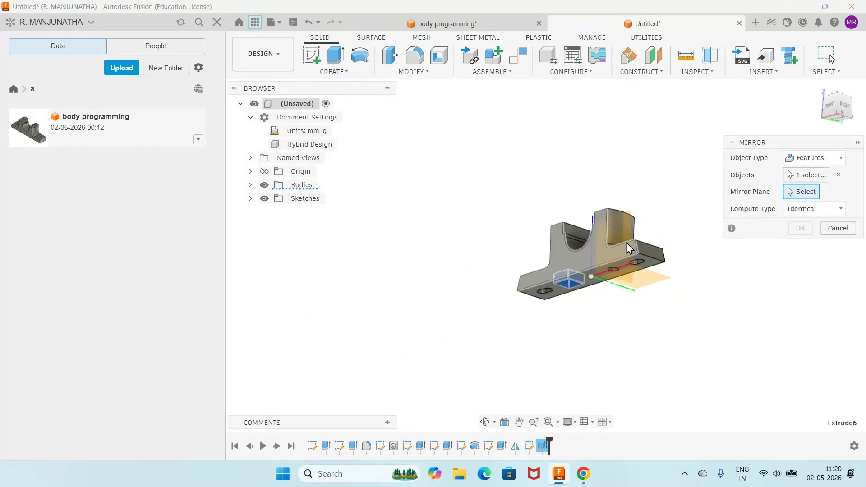
{"action": "left_click", "coordinate": [820, 87]}
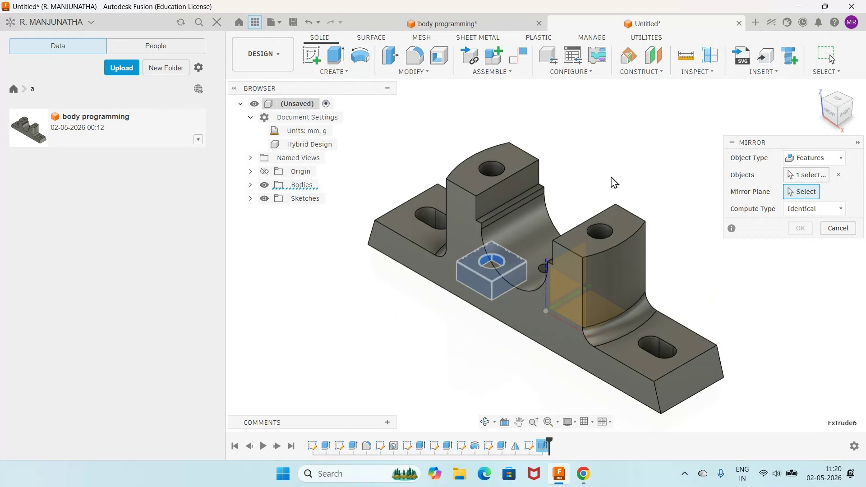
{"action": "scroll", "coordinate": [585, 226], "scroll_direction": "down", "scroll_amount": 4}
{"action": "left_click", "coordinate": [600, 208]}
{"action": "left_click", "coordinate": [800, 229]}
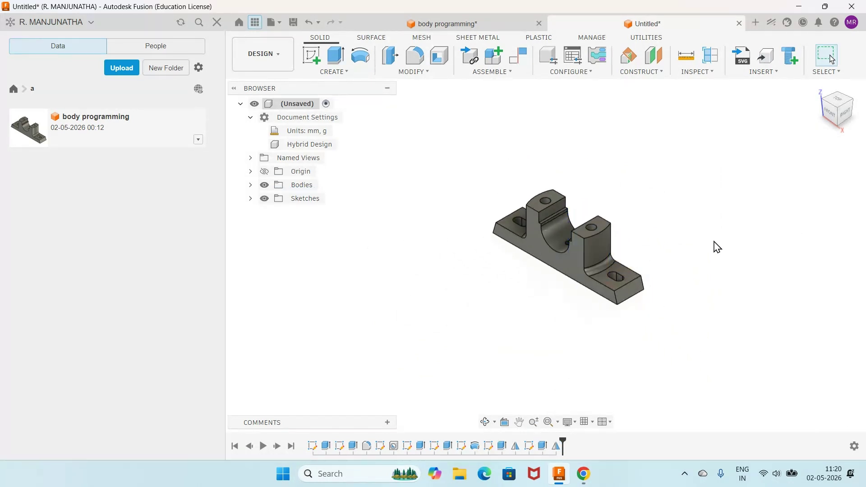
Start another sketch on the base's underside face, now with both square pockets cut.
{"action": "left_click", "coordinate": [487, 423]}
{"action": "left_click_drag", "start_coordinate": [518, 307], "coordinate": [509, 234]}
{"action": "right_click", "coordinate": [506, 234]}
{"action": "left_click", "coordinate": [488, 285]}
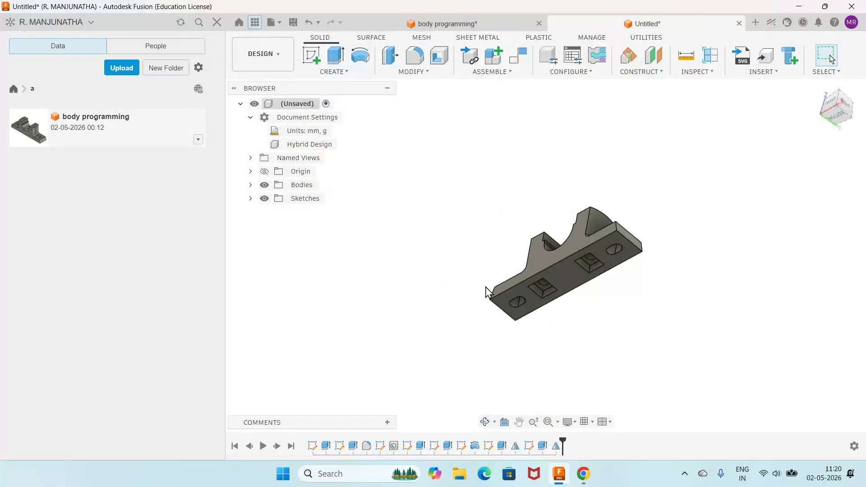
{"action": "left_click", "coordinate": [310, 57]}
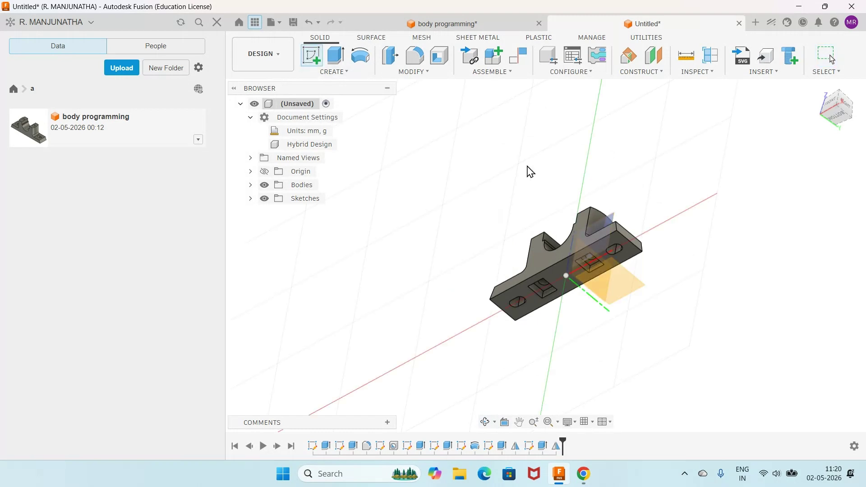
{"action": "left_click", "coordinate": [517, 297]}
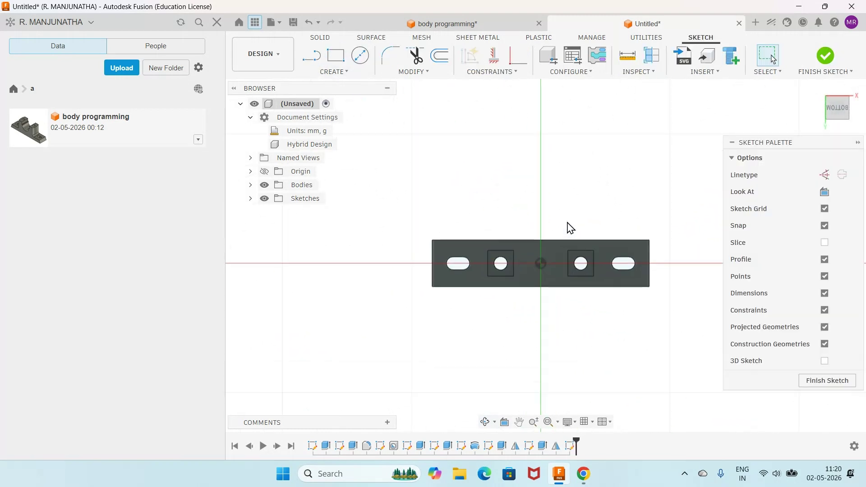
Project the base's underside face outline, with its slots and round holes, into the sketch.
{"action": "key", "text": "p"}
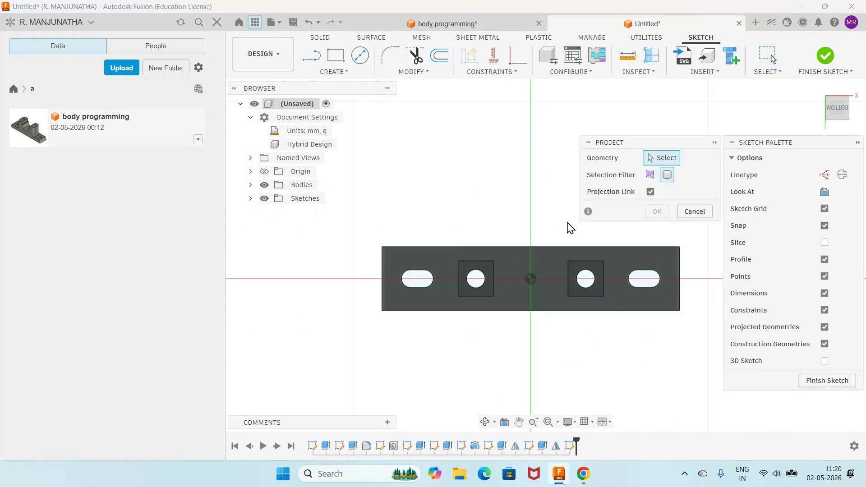
{"action": "left_click", "coordinate": [542, 292]}
{"action": "left_click", "coordinate": [657, 212]}
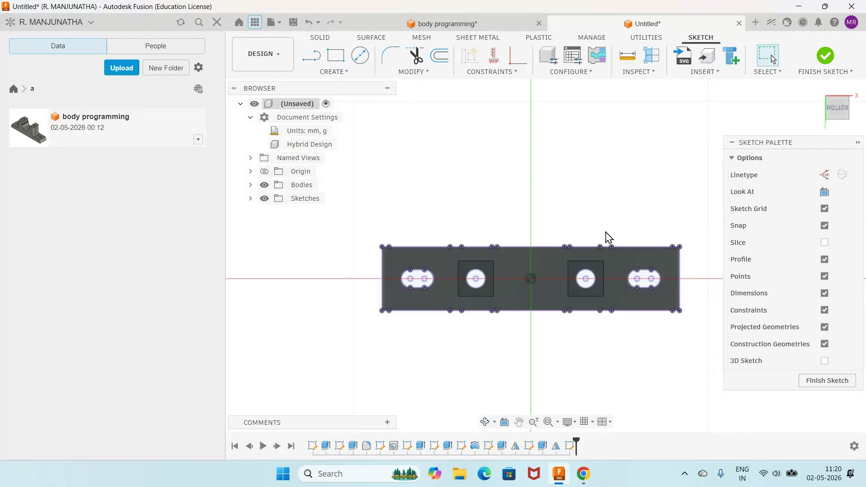
Offset the projected outer rectangle of the base inward with a distance of -8 mm.
{"action": "scroll", "coordinate": [551, 289], "scroll_direction": "up", "scroll_amount": 3}
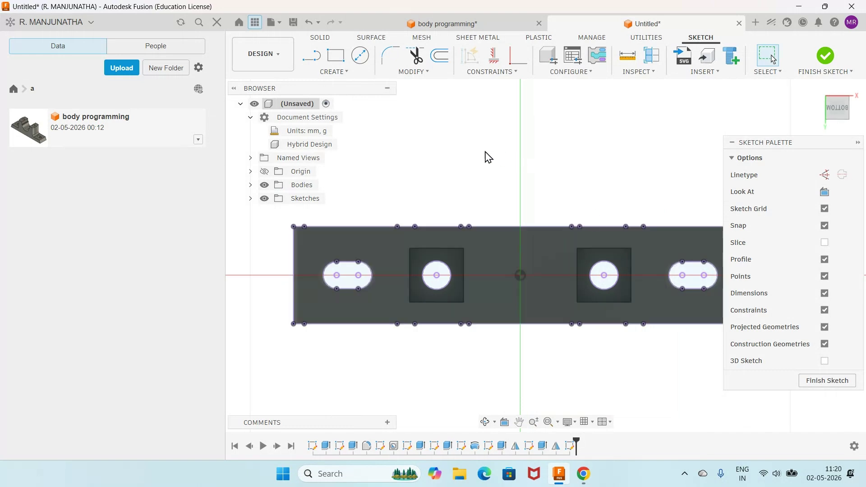
{"action": "left_click", "coordinate": [440, 58]}
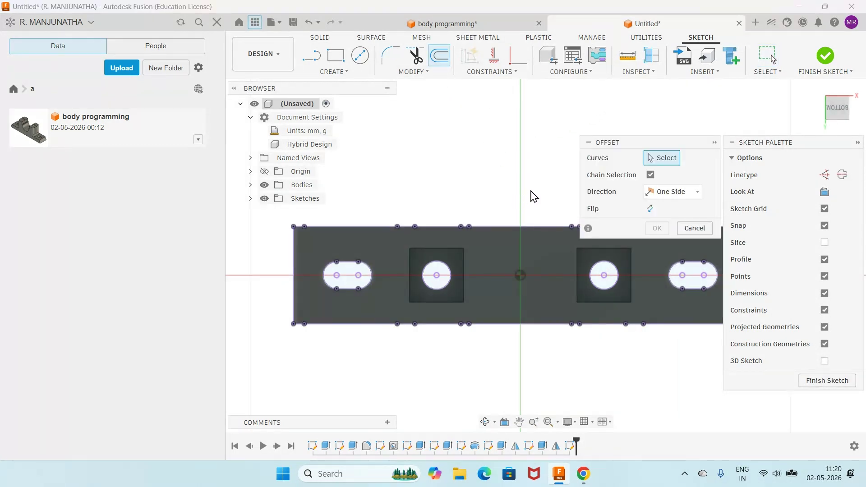
{"action": "left_click", "coordinate": [497, 226]}
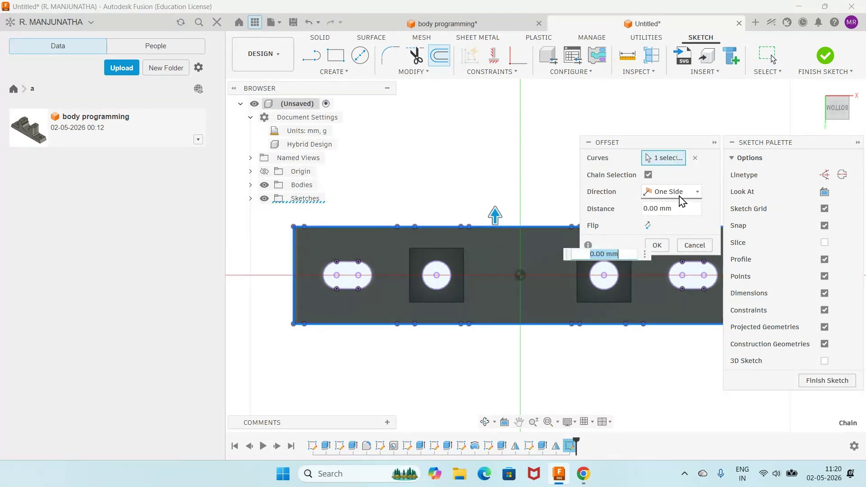
{"action": "left_click", "coordinate": [674, 209]}
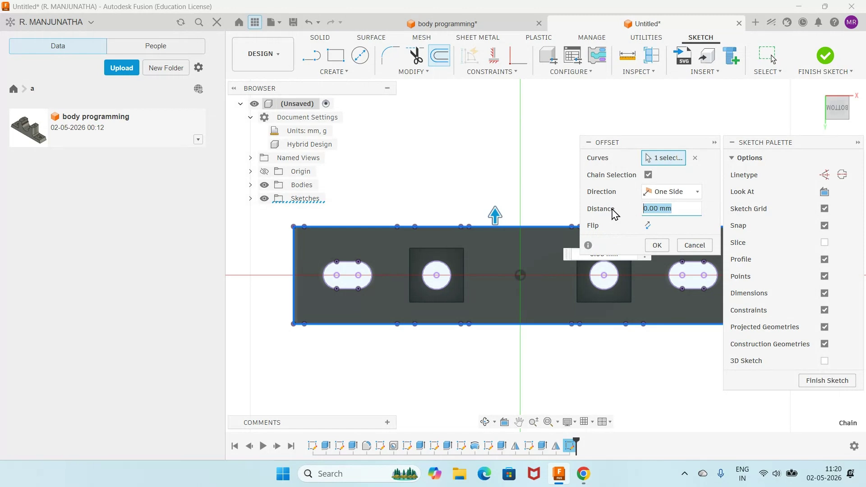
{"action": "left_click", "coordinate": [647, 225]}
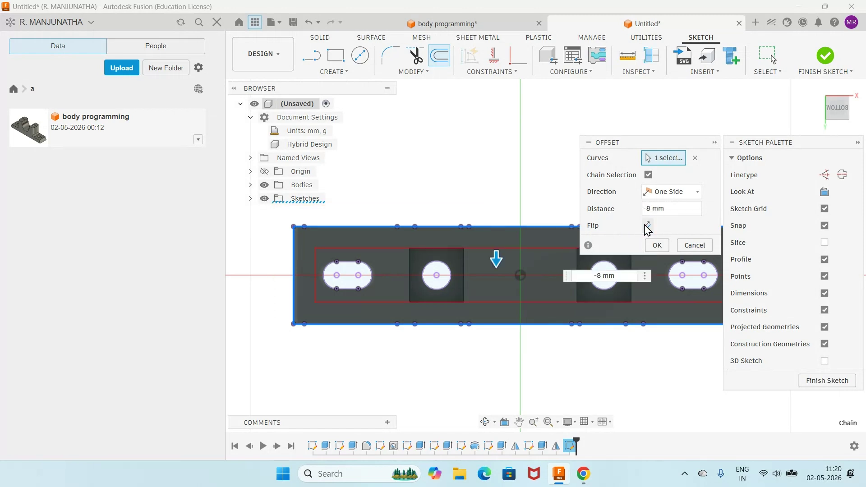
{"action": "left_click", "coordinate": [655, 246]}
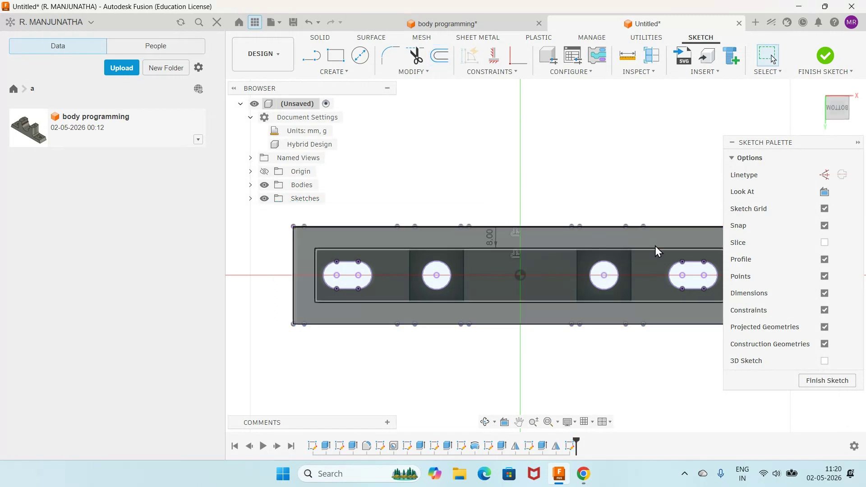
Sketch vertical lines about 42 mm and 40 mm long on either side of the origin, from the offset rectangle's lower edge past the base outline.
{"action": "scroll", "coordinate": [605, 283], "scroll_direction": "up", "scroll_amount": 1}
{"action": "scroll", "coordinate": [605, 283], "scroll_direction": "up", "scroll_amount": 1}
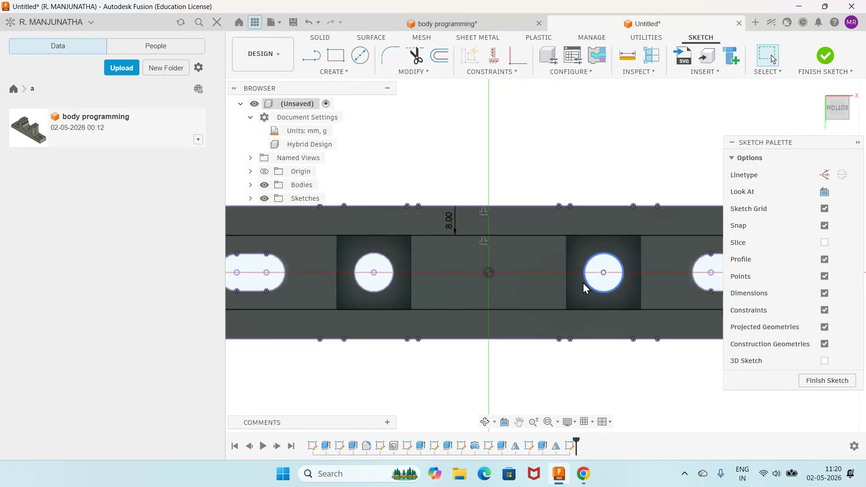
{"action": "left_click", "coordinate": [311, 56]}
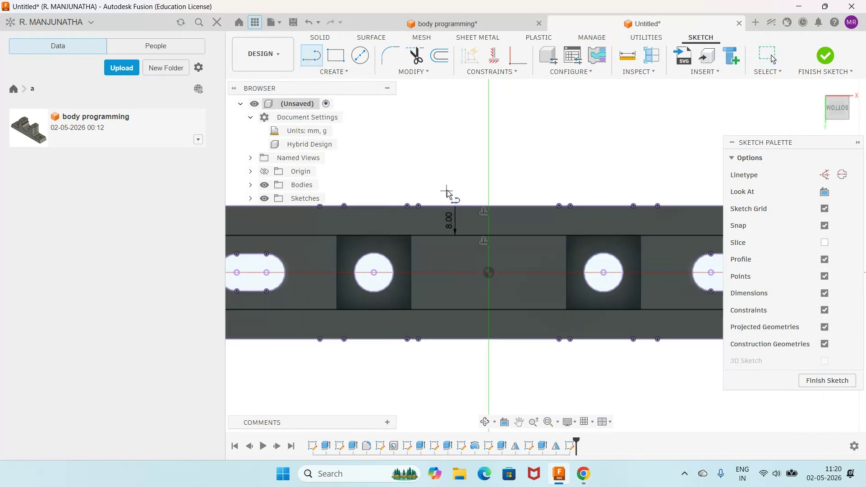
{"action": "left_click", "coordinate": [459, 310]}
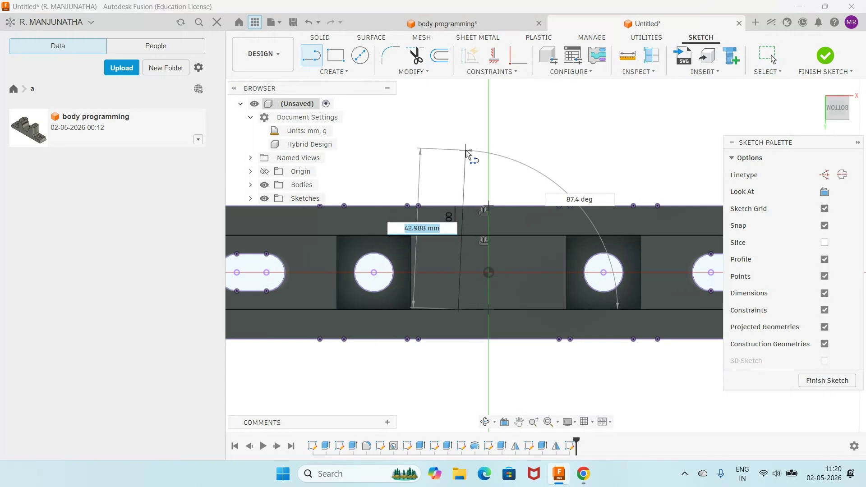
{"action": "left_click", "coordinate": [460, 153]}
{"action": "key", "text": "Escape"}
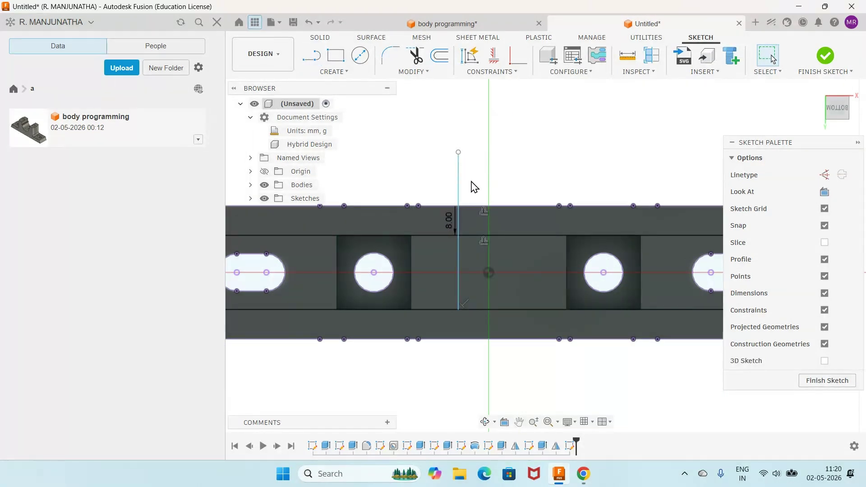
{"action": "left_click", "coordinate": [311, 57]}
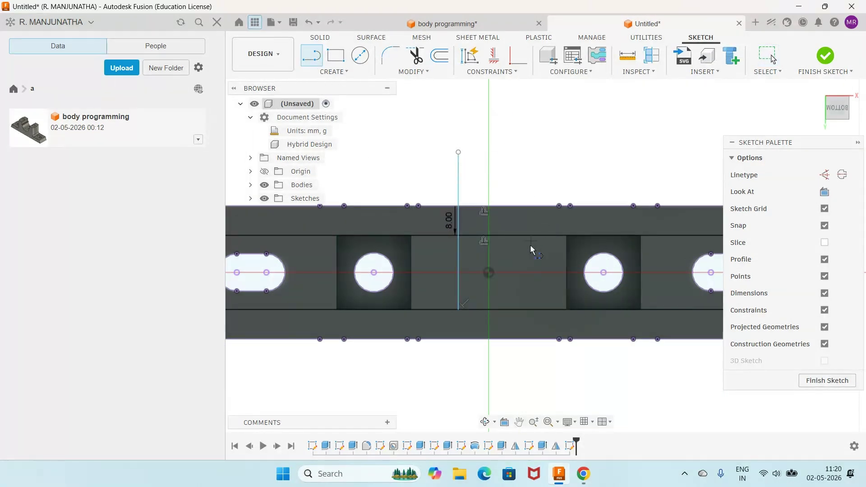
{"action": "left_click", "coordinate": [515, 310]}
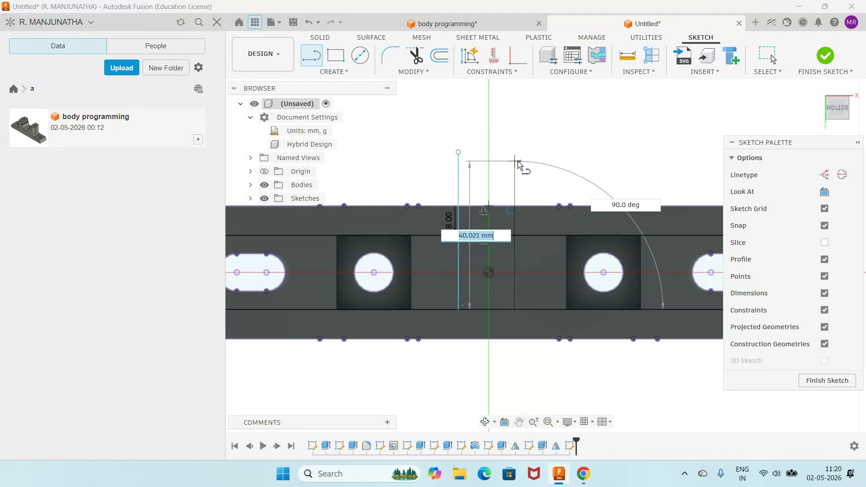
{"action": "left_click", "coordinate": [517, 162]}
{"action": "key", "text": "Escape"}
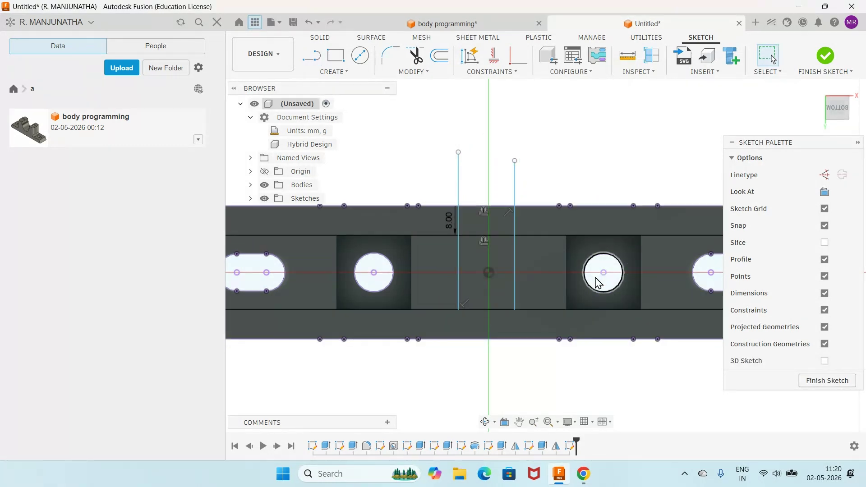
Dimension the horizontal distance between the left vertical line and the origin at 8 mm.
{"action": "left_click", "coordinate": [458, 276]}
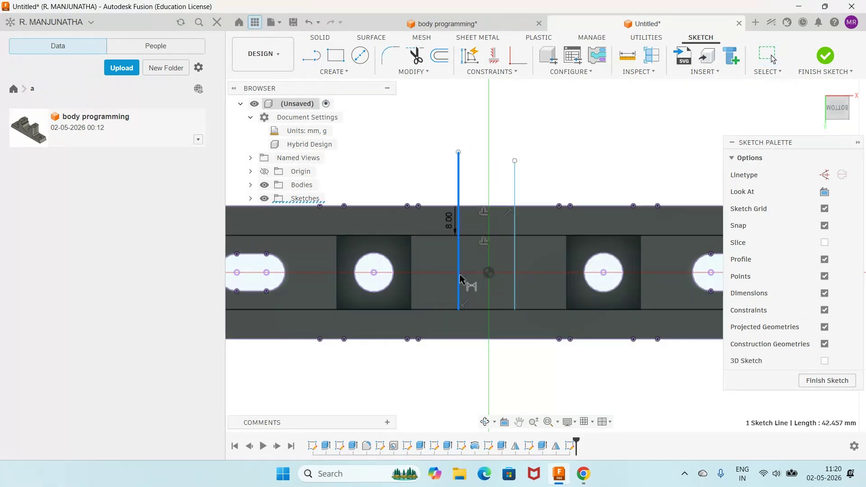
{"action": "left_click", "coordinate": [489, 272], "text": "ctrl"}
{"action": "key", "text": "d"}
{"action": "left_click", "coordinate": [474, 376]}
{"action": "type", "text": "8"}
{"action": "key", "text": "Return"}
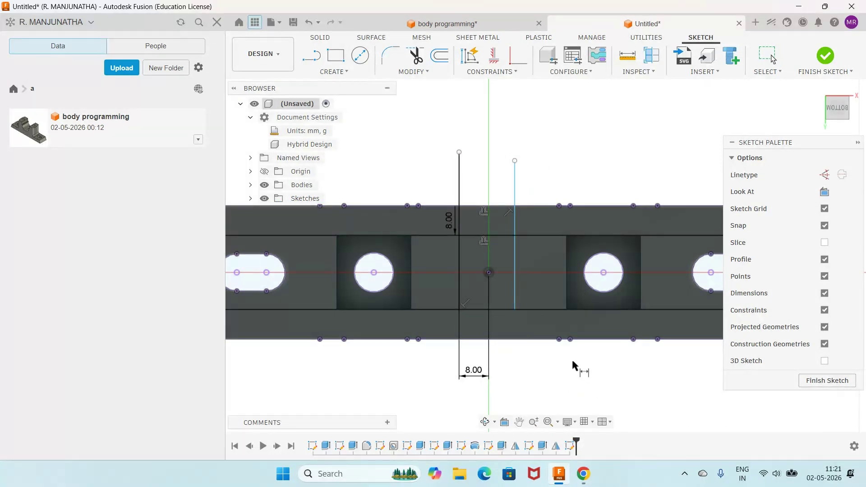
Dimension the horizontal distance between the origin and the right vertical line at 8 mm.
{"action": "left_click", "coordinate": [489, 273]}
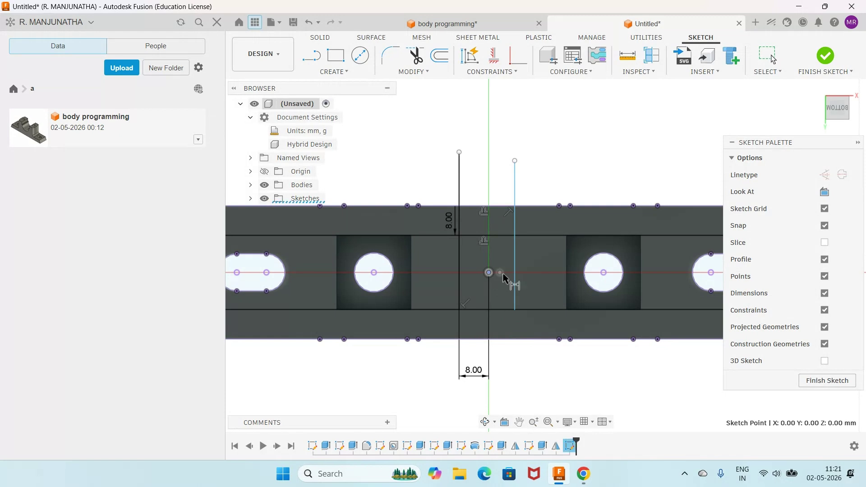
{"action": "left_click", "coordinate": [515, 280]}
{"action": "left_click", "coordinate": [516, 373]}
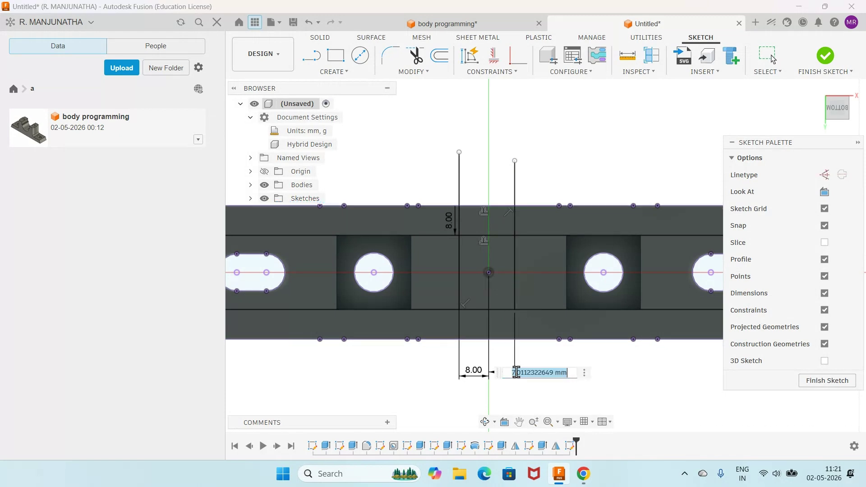
{"action": "type", "text": "8"}
{"action": "key", "text": "Return"}
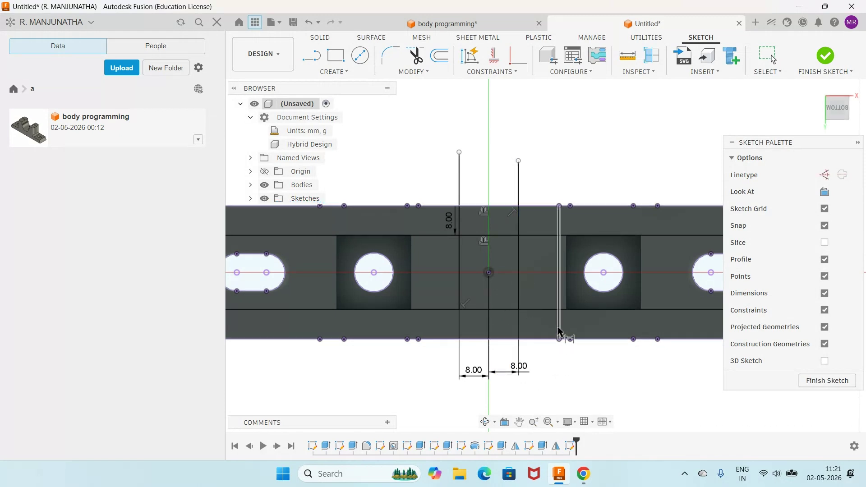
Hide the bodies, trim the vertical lines' overhangs and the offset edges between them into two separate rectangles, and finish the sketch.
{"action": "left_click", "coordinate": [265, 186]}
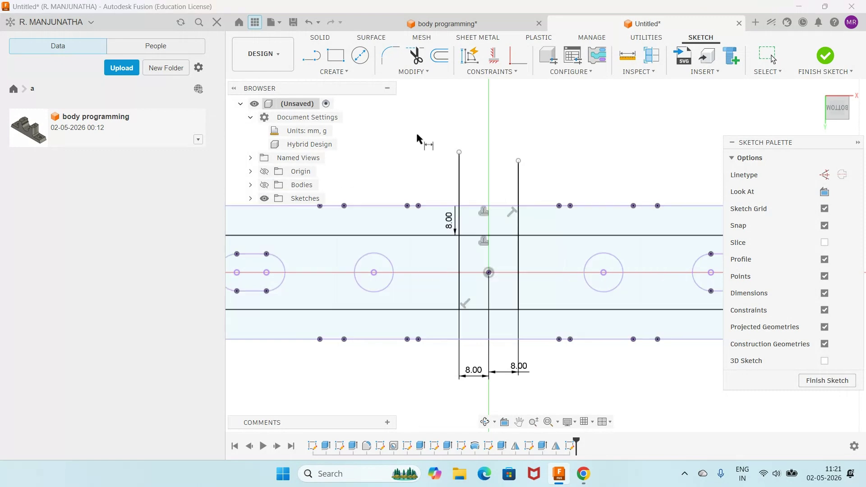
{"action": "left_click", "coordinate": [415, 56]}
{"action": "left_click", "coordinate": [461, 173]}
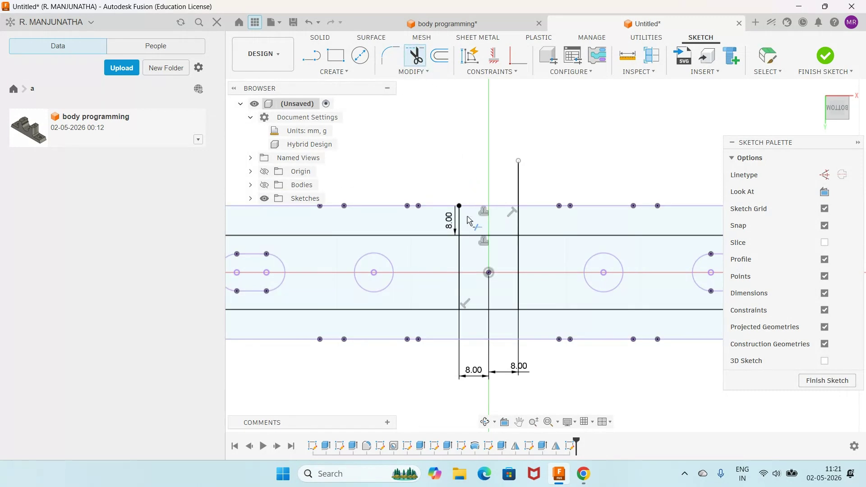
{"action": "left_click", "coordinate": [465, 222]}
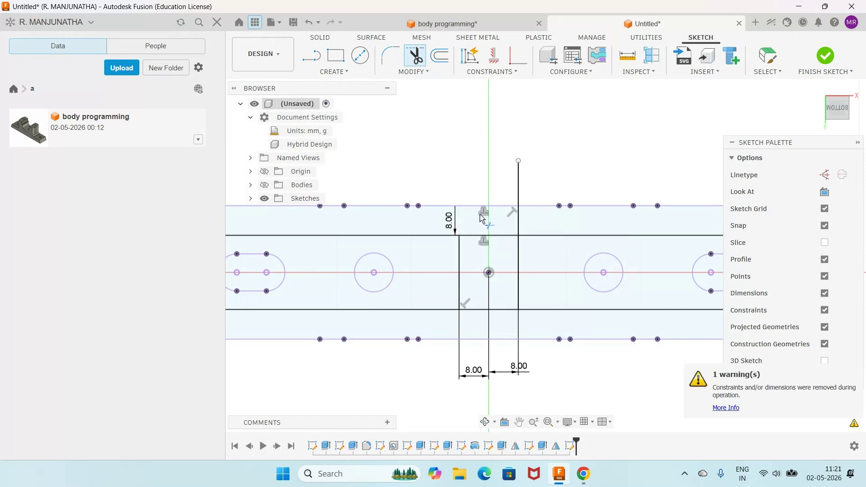
{"action": "left_click", "coordinate": [520, 188]}
{"action": "left_click", "coordinate": [518, 221]}
{"action": "left_click", "coordinate": [474, 237]}
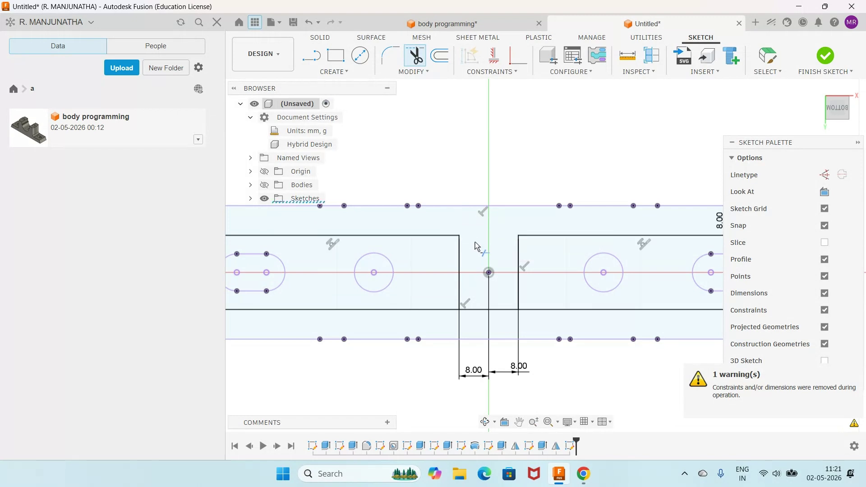
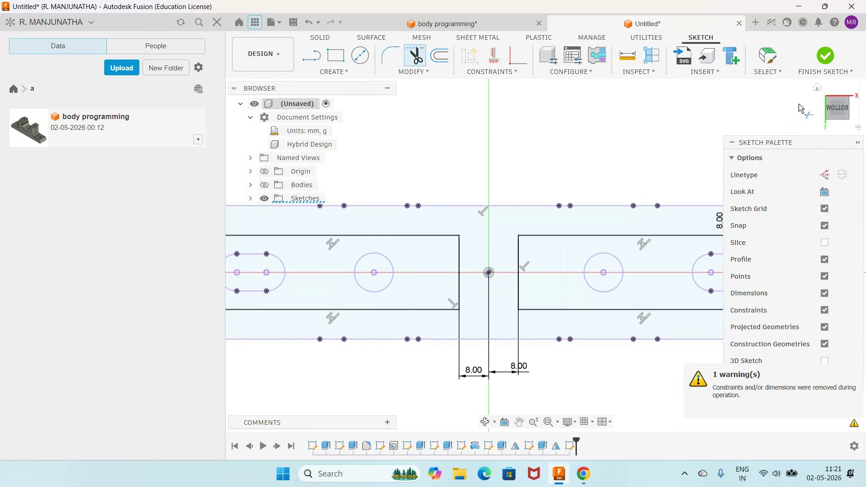
{"action": "left_click", "coordinate": [824, 63]}
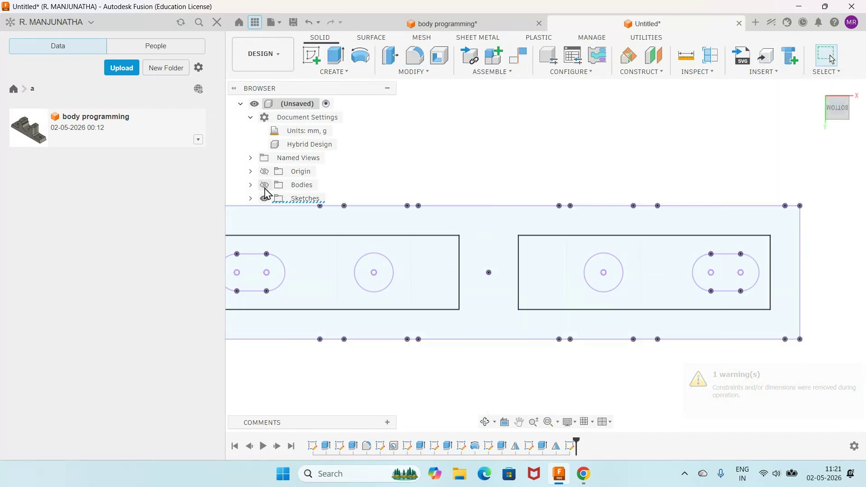
With the bodies hidden, select all six profile regions inside the two rectangles for an Extrude, excluding the slots and round holes.
{"action": "left_click", "coordinate": [264, 185]}
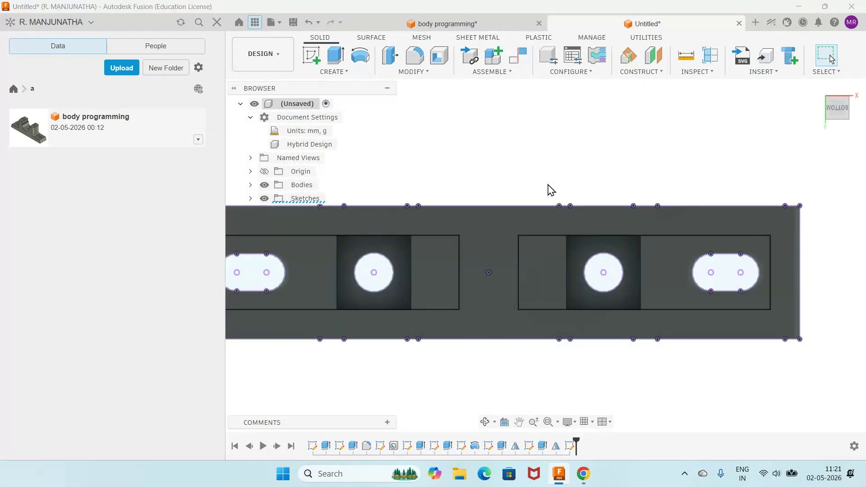
{"action": "left_click", "coordinate": [265, 185]}
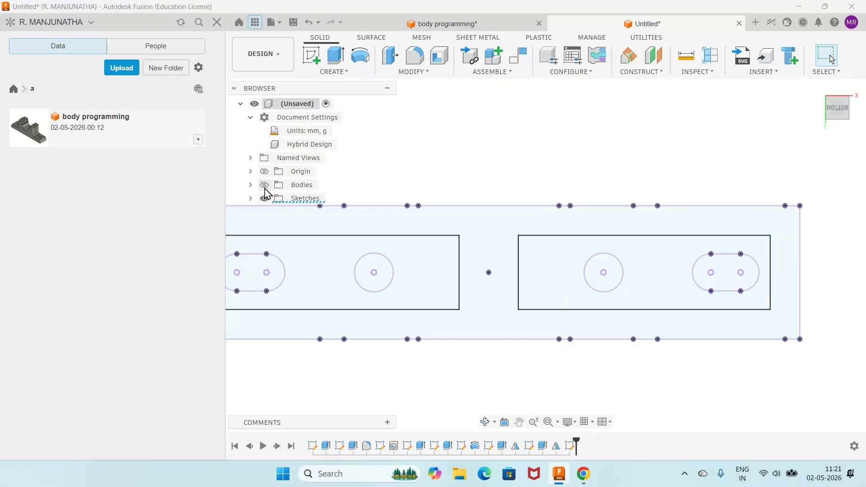
{"action": "left_click", "coordinate": [339, 58]}
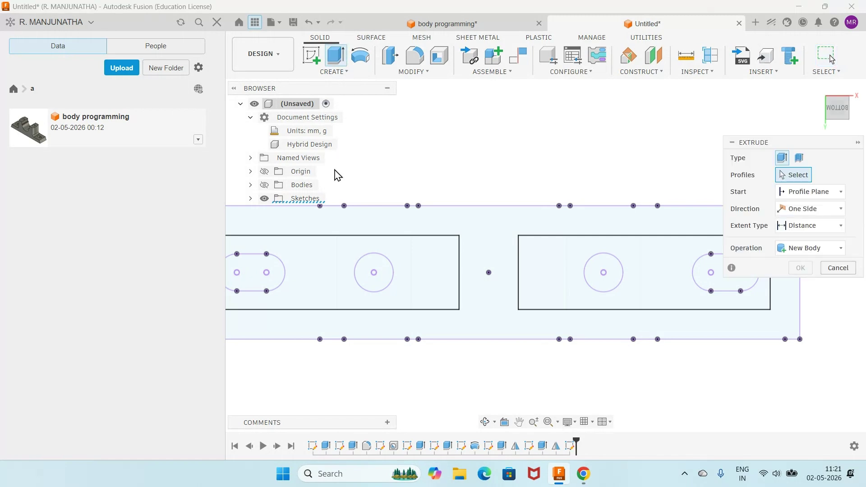
{"action": "scroll", "coordinate": [350, 224], "scroll_direction": "down", "scroll_amount": 3}
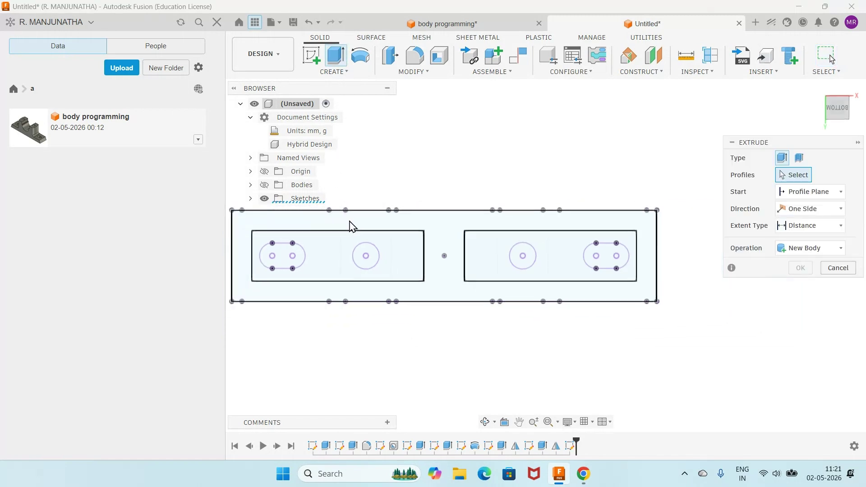
{"action": "left_click", "coordinate": [335, 252]}
{"action": "left_click", "coordinate": [356, 262]}
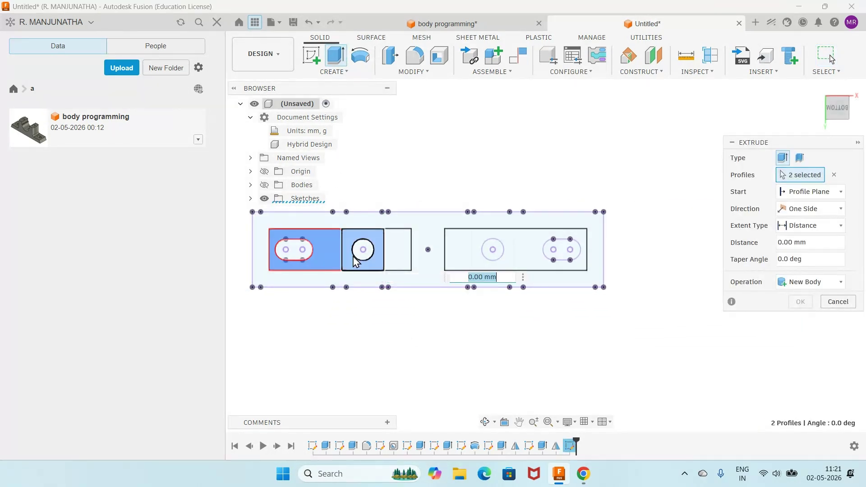
{"action": "left_click", "coordinate": [394, 265]}
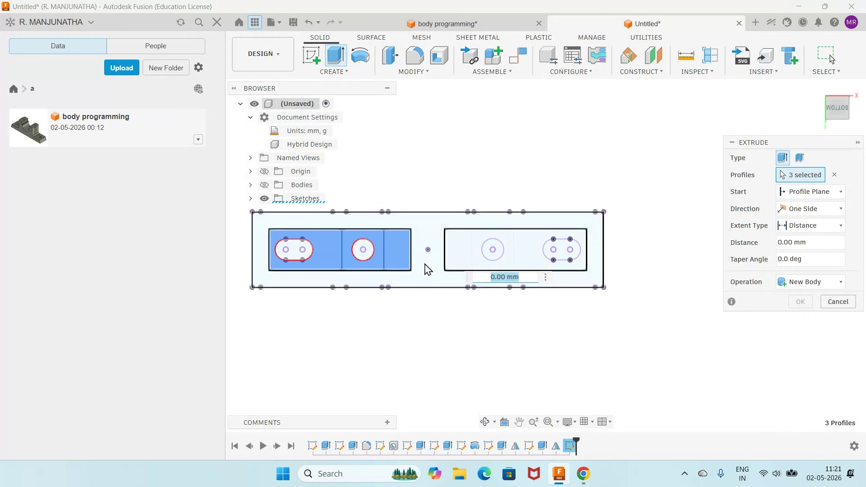
{"action": "left_click", "coordinate": [467, 264]}
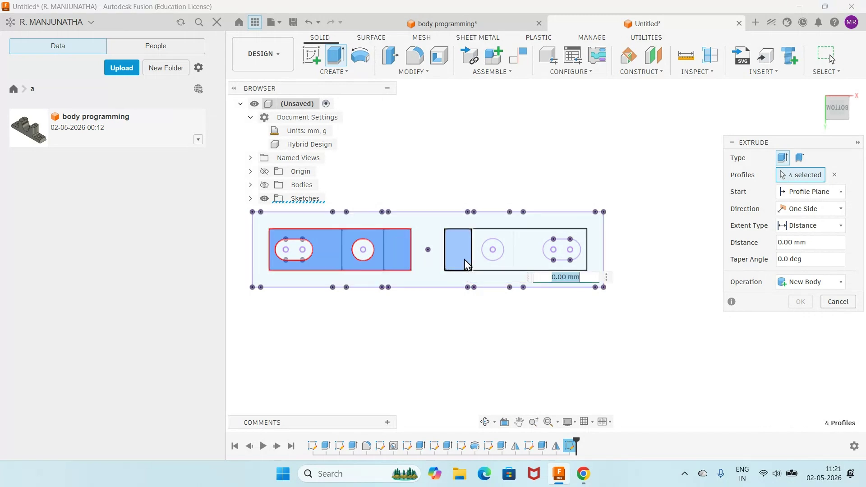
{"action": "left_click", "coordinate": [491, 267]}
{"action": "left_click", "coordinate": [526, 259]}
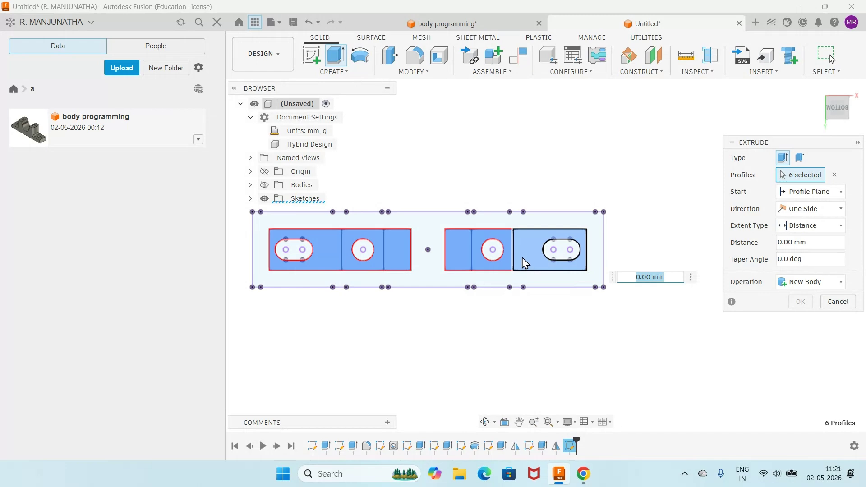
Show the bodies again and extrude the selected profiles as a cut with a distance of -2 mm into the underside.
{"action": "left_click", "coordinate": [264, 185]}
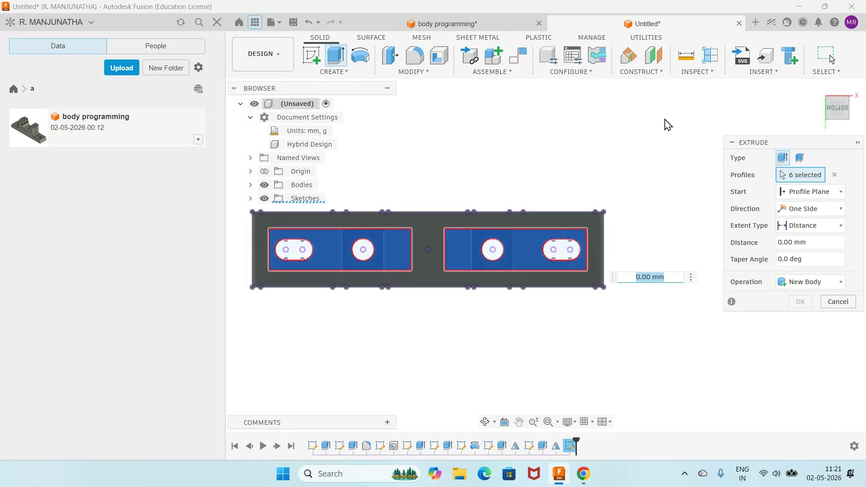
{"action": "left_click", "coordinate": [817, 88]}
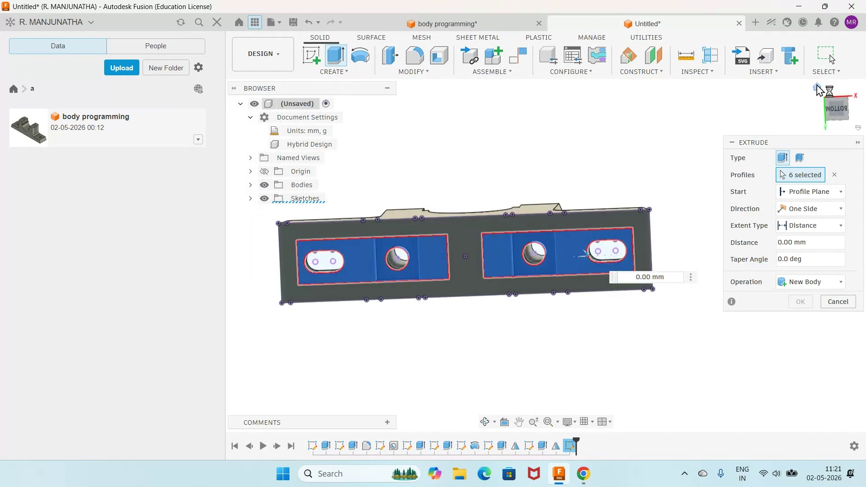
{"action": "left_click", "coordinate": [807, 242]}
{"action": "type", "text": "-2"}
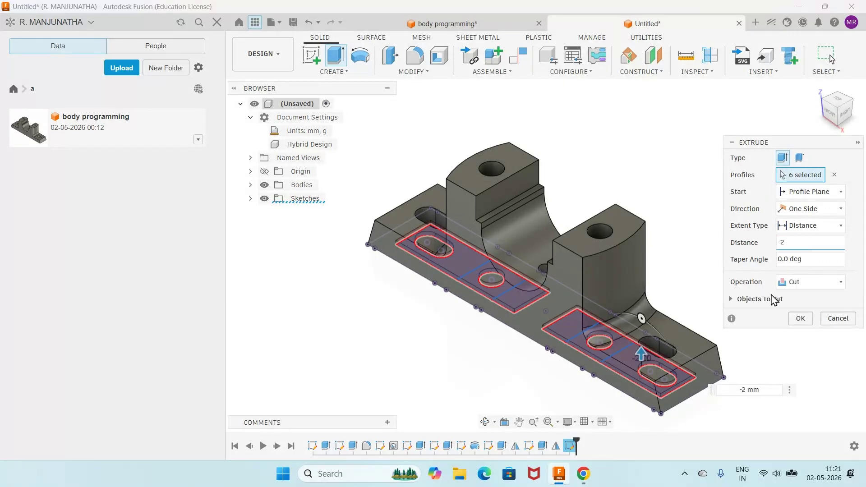
{"action": "left_click", "coordinate": [801, 319]}
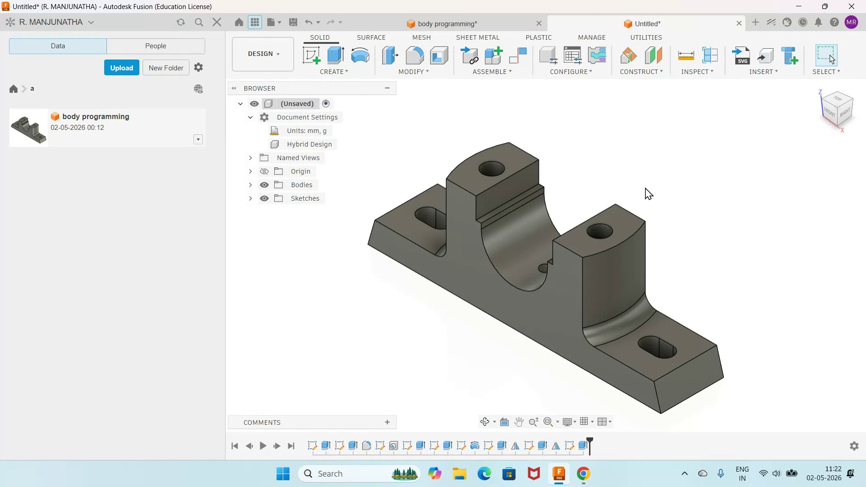
Save the design under the name "body" in folder a.
{"action": "left_click", "coordinate": [293, 23]}
{"action": "type", "text": "body"}
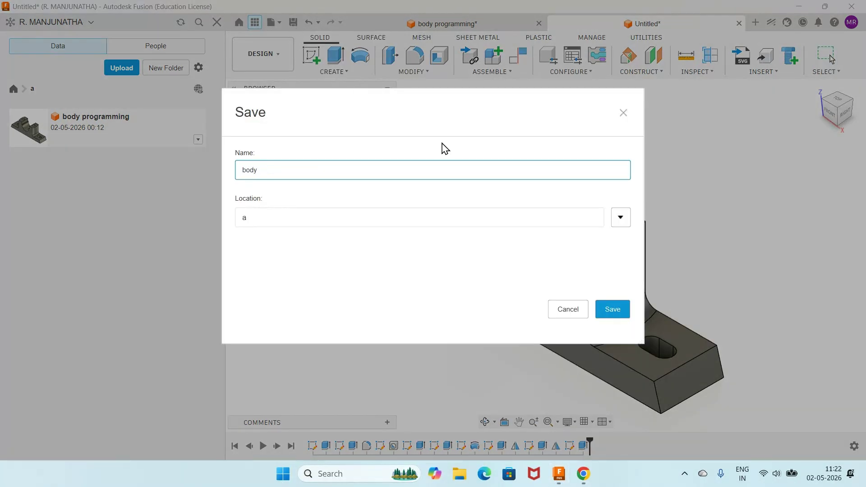
{"action": "key", "text": "Return"}
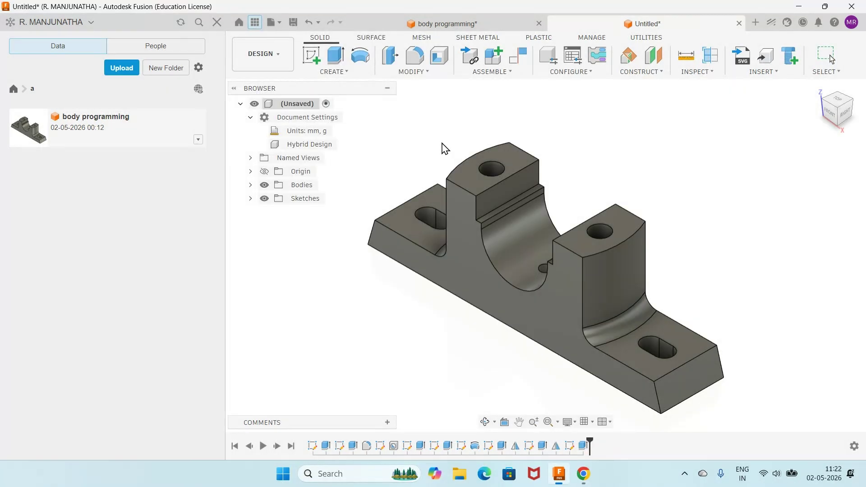